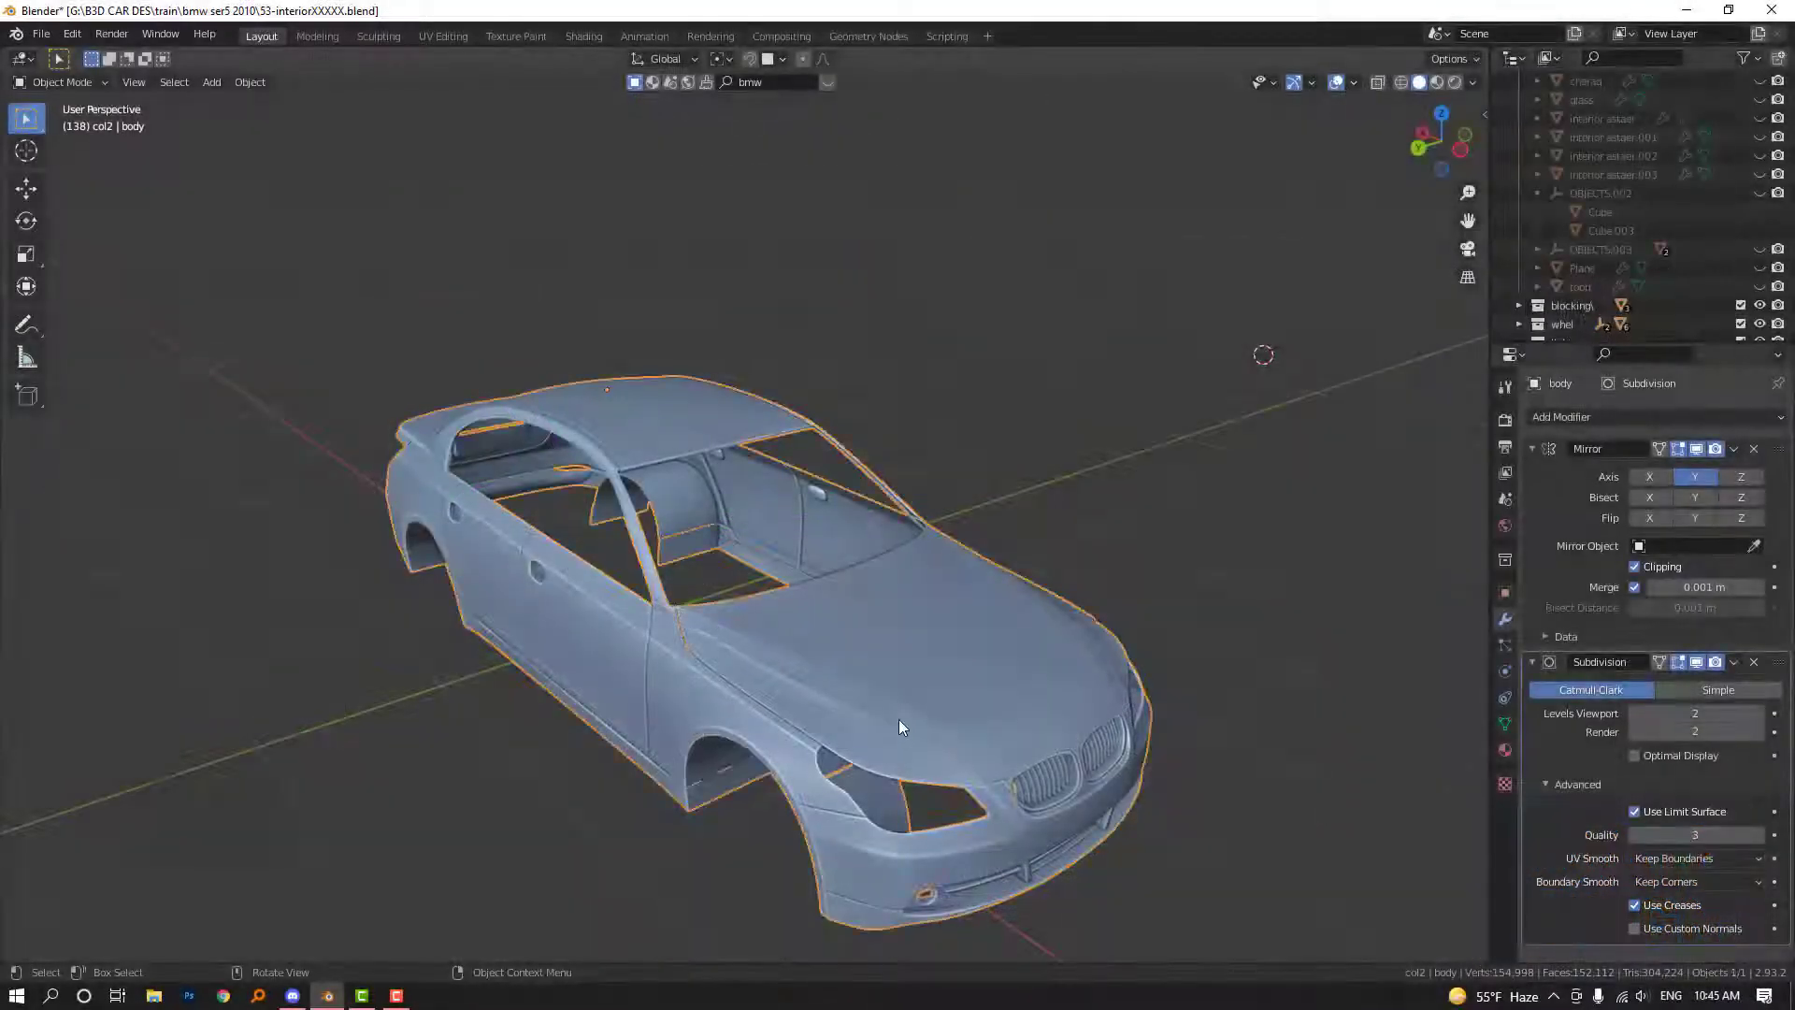
Enter Edit Mode on the car body with vertex selection, close to the base of the windshield opening
{"action": "mouse_move", "coordinate": [899, 727]}
{"action": "middle_mouse_down"}
{"action": "mouse_move", "coordinate": [970, 704]}
{"action": "mouse_move", "coordinate": [882, 745]}
{"action": "mouse_move", "coordinate": [935, 727]}
{"action": "middle_mouse_up"}
{"action": "scroll", "coordinate": [882, 745], "scroll_direction": "up", "scroll_amount": 4}
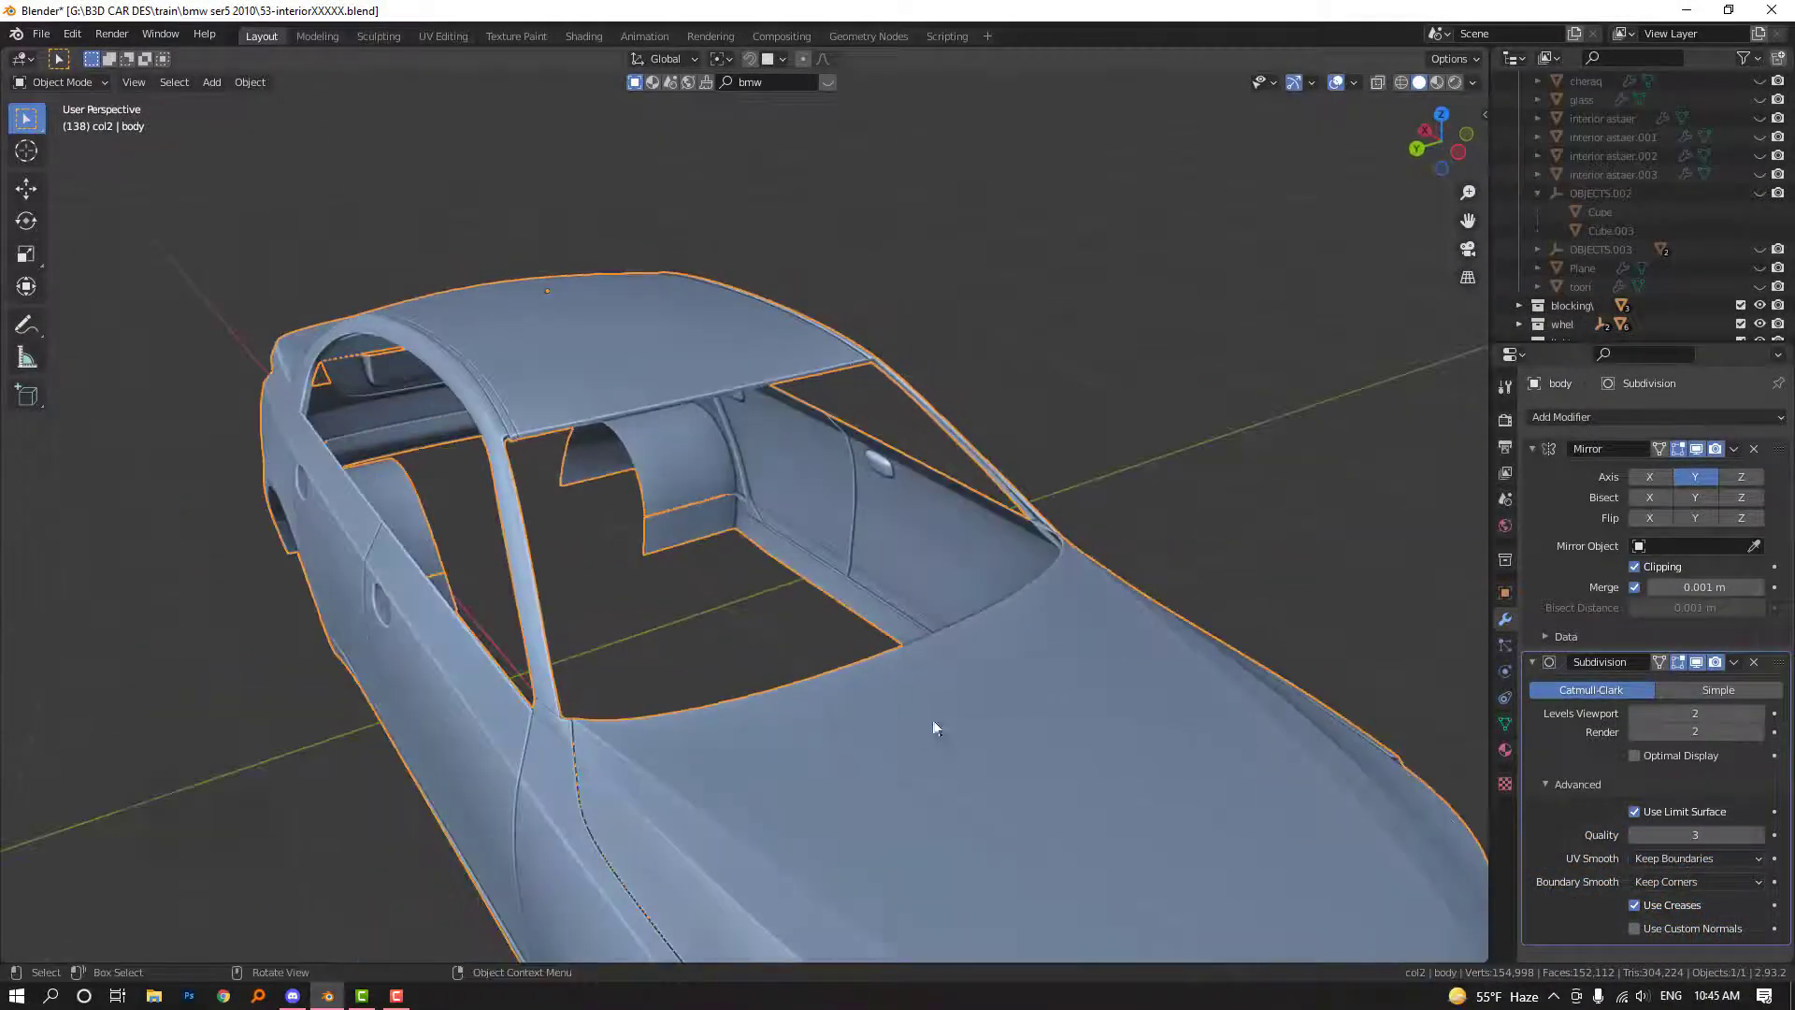
{"action": "scroll", "coordinate": [1243, 434], "scroll_direction": "down", "scroll_amount": 5}
{"action": "middle_click_drag", "start_coordinate": [1243, 434], "coordinate": [1238, 571]}
{"action": "key", "text": "Tab"}
{"action": "scroll", "coordinate": [909, 608], "scroll_direction": "up", "scroll_amount": 3}
{"action": "scroll", "coordinate": [870, 738], "scroll_direction": "up", "scroll_amount": 3}
{"action": "key", "text": "1"}
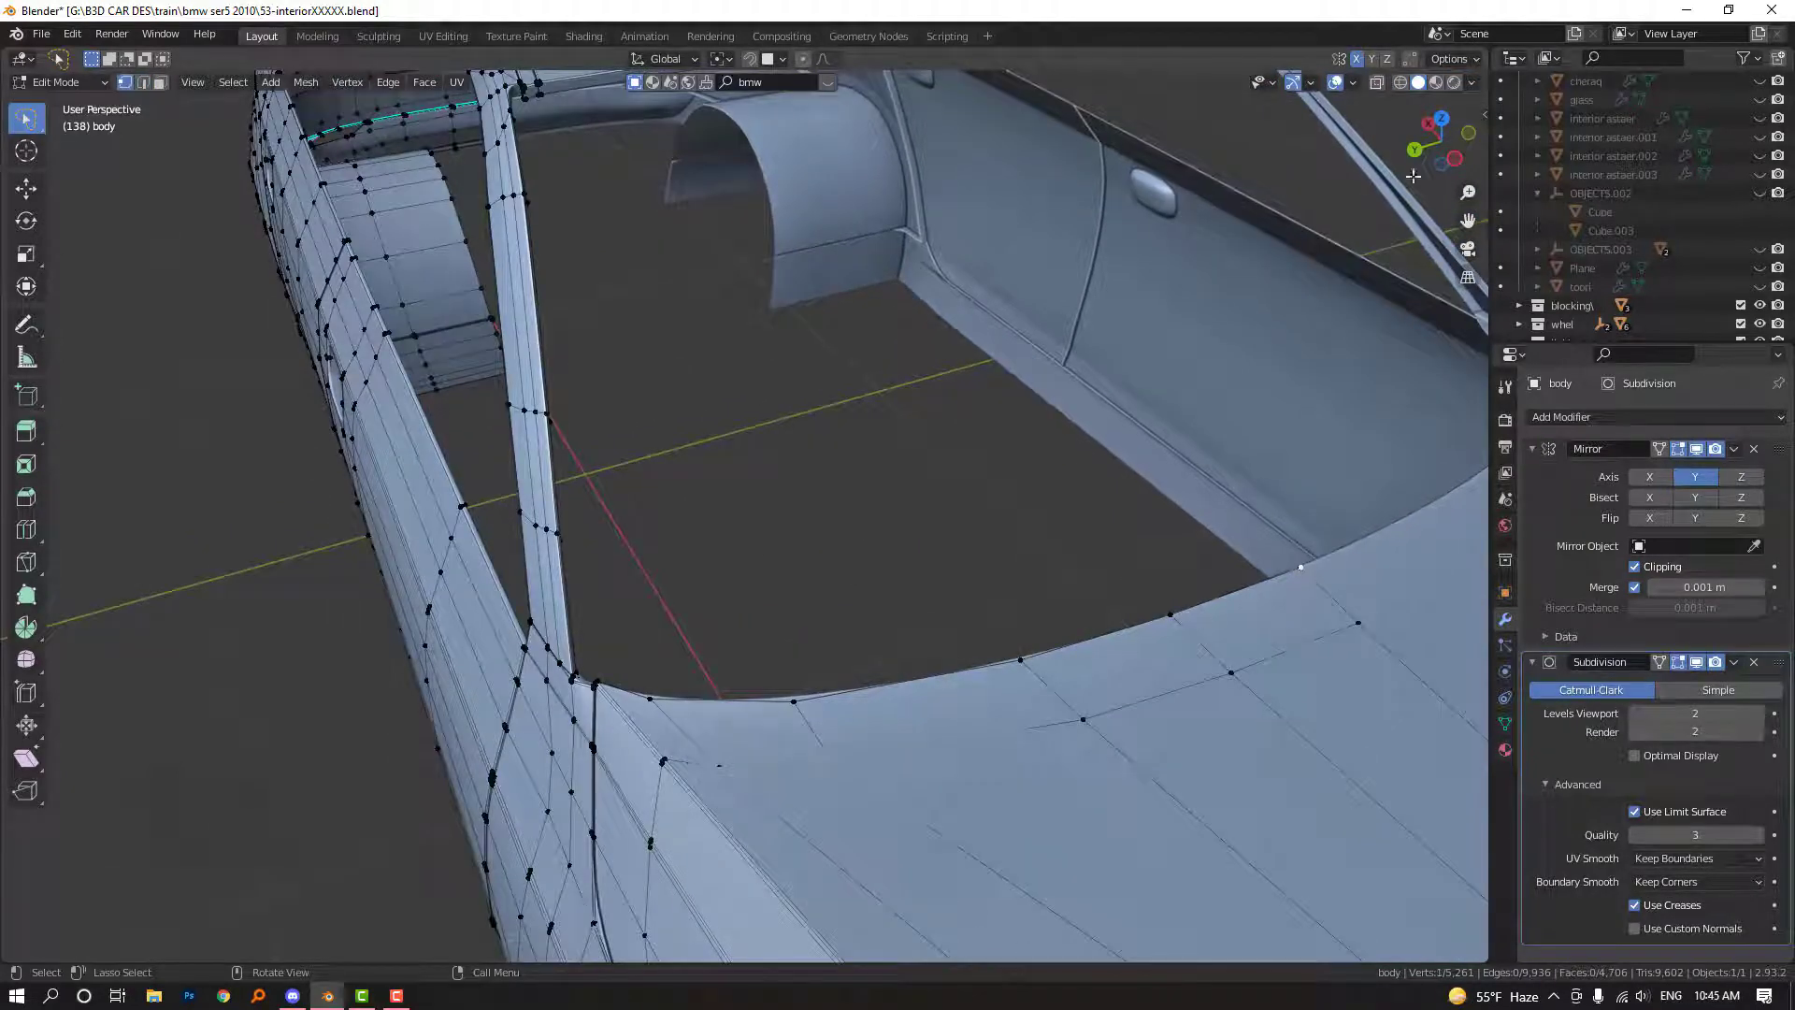
Start the Shortcut VUr keystroke display for the viewport
{"action": "key", "text": "n"}
{"action": "left_click", "coordinate": [1475, 299]}
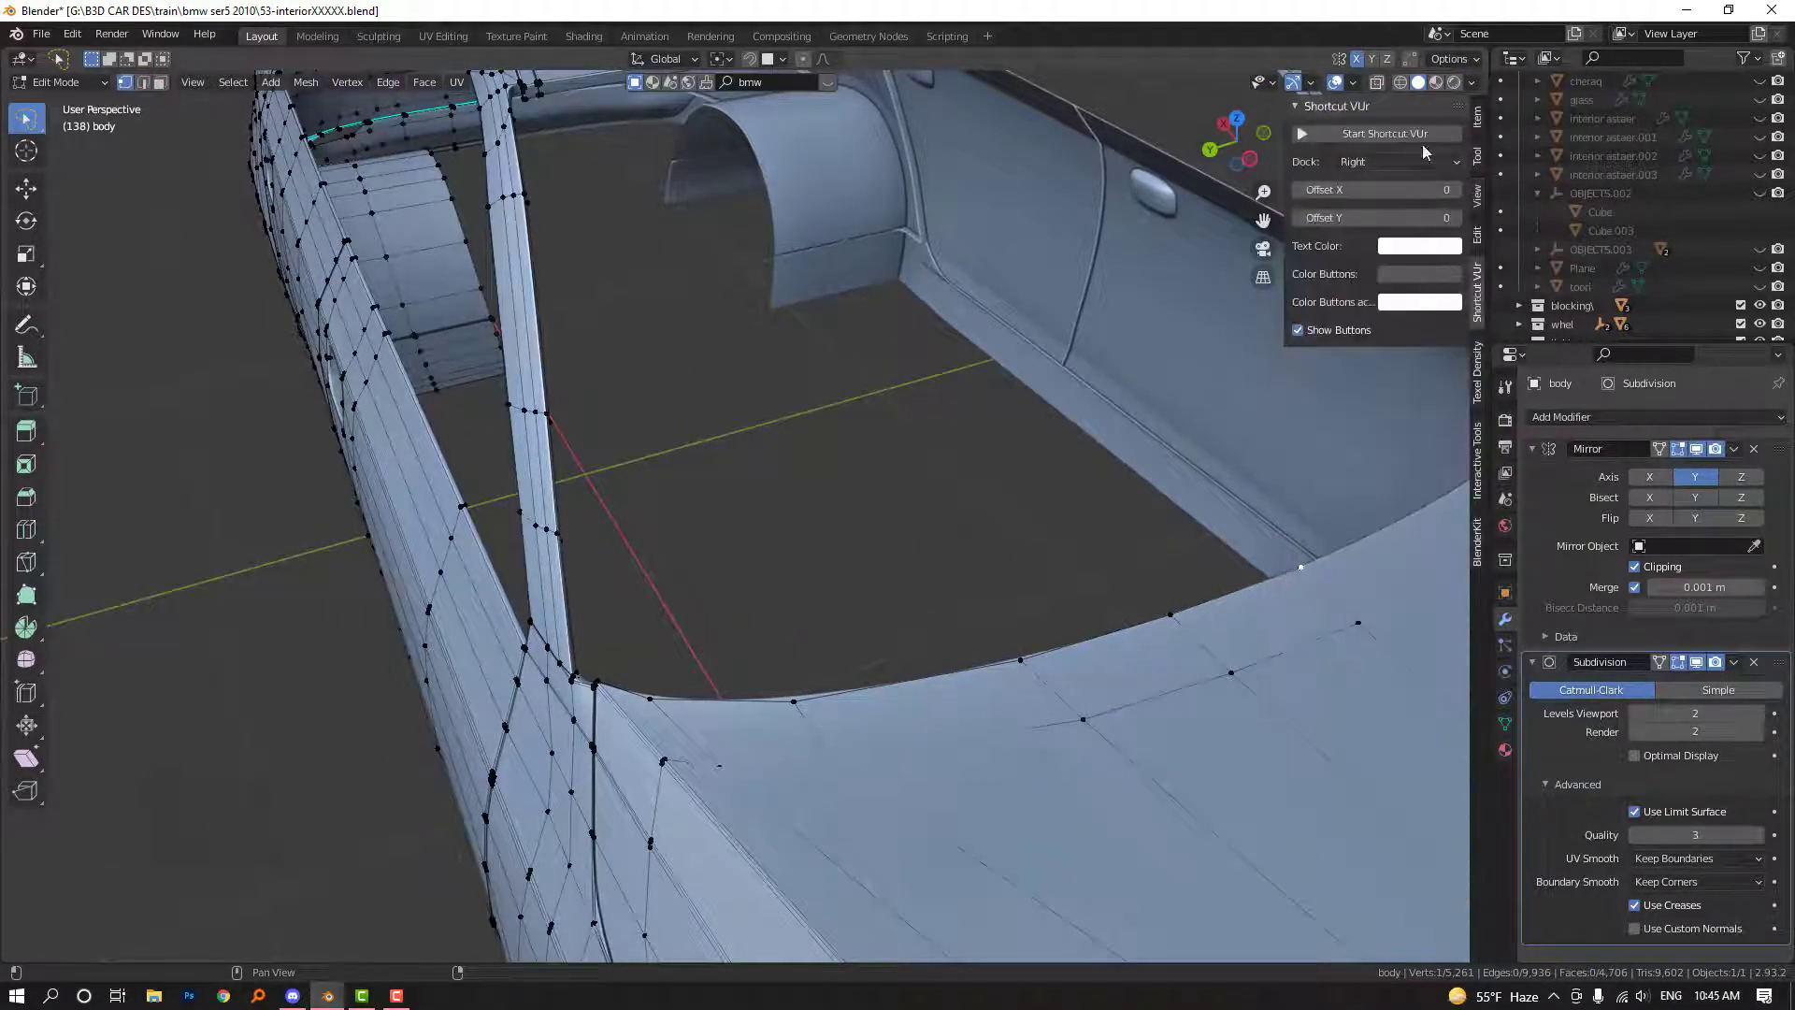
{"action": "key", "text": "n"}
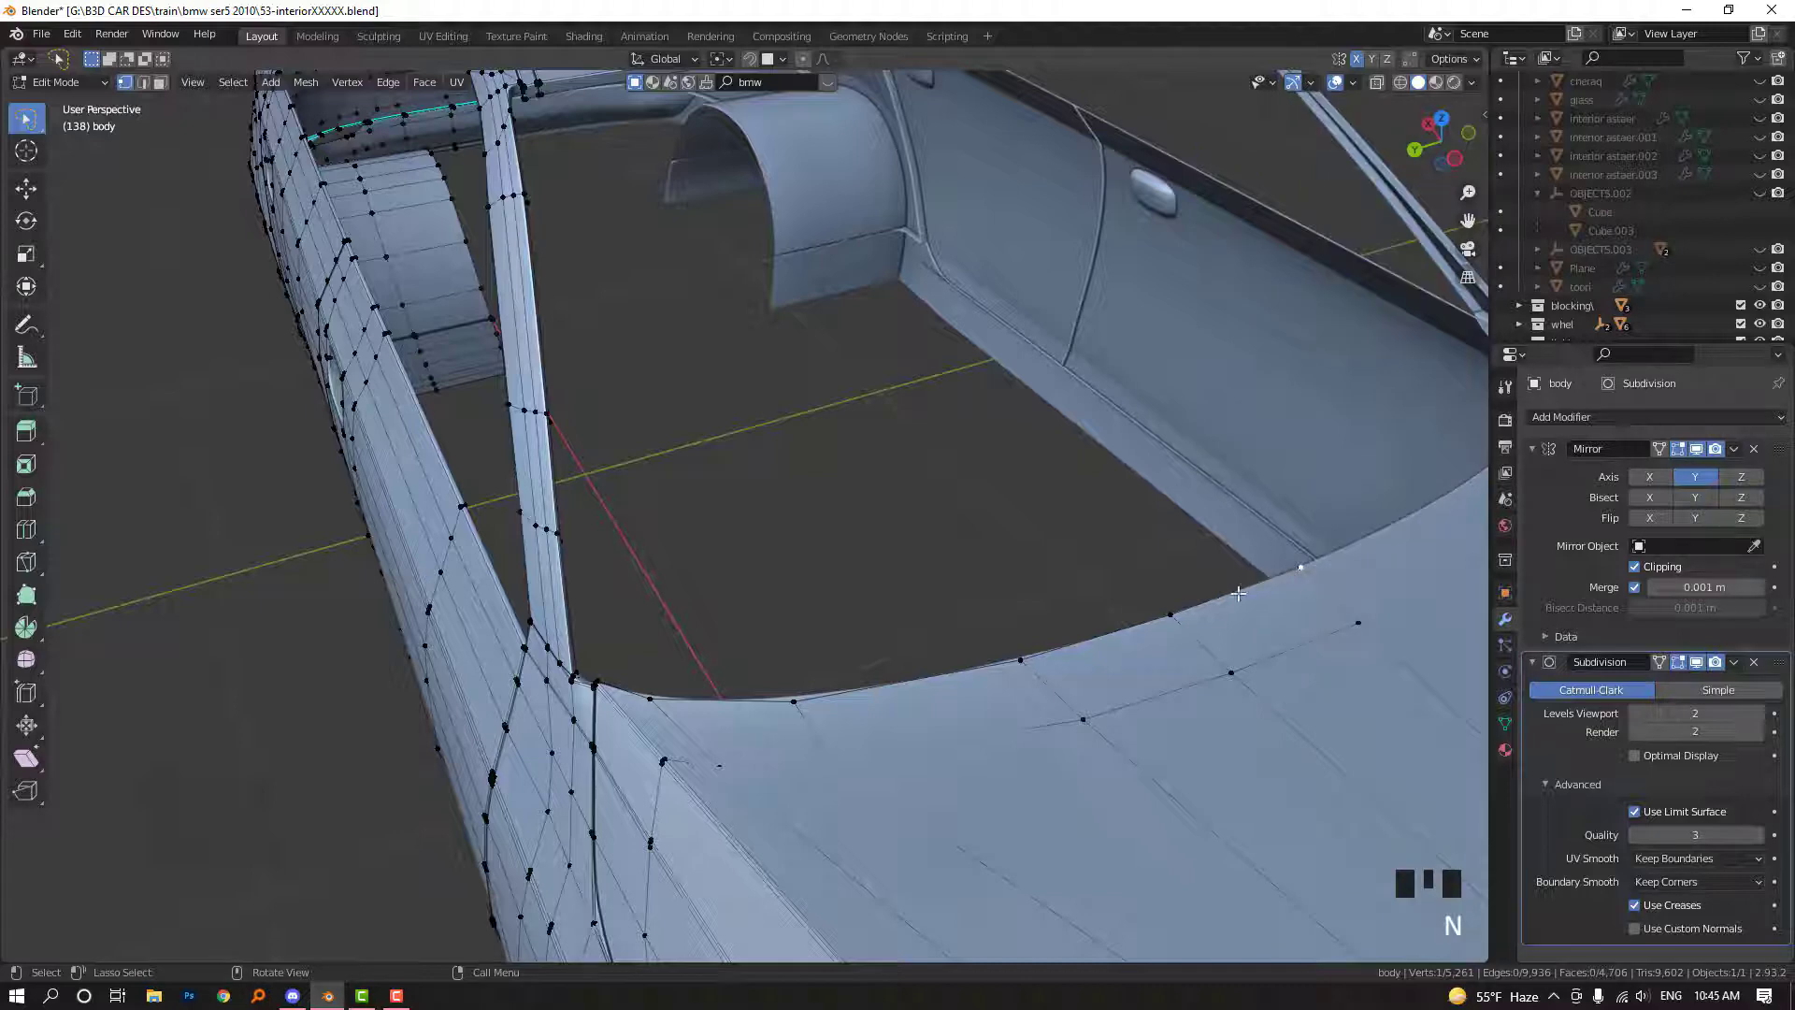
Turn on X-ray shading so the hidden vertices around the windshield opening can be selected
{"action": "key", "text": "alt+z"}
{"action": "key", "text": "w"}
{"action": "key", "text": "w"}
{"action": "key", "text": "w"}
{"action": "key", "text": "w"}
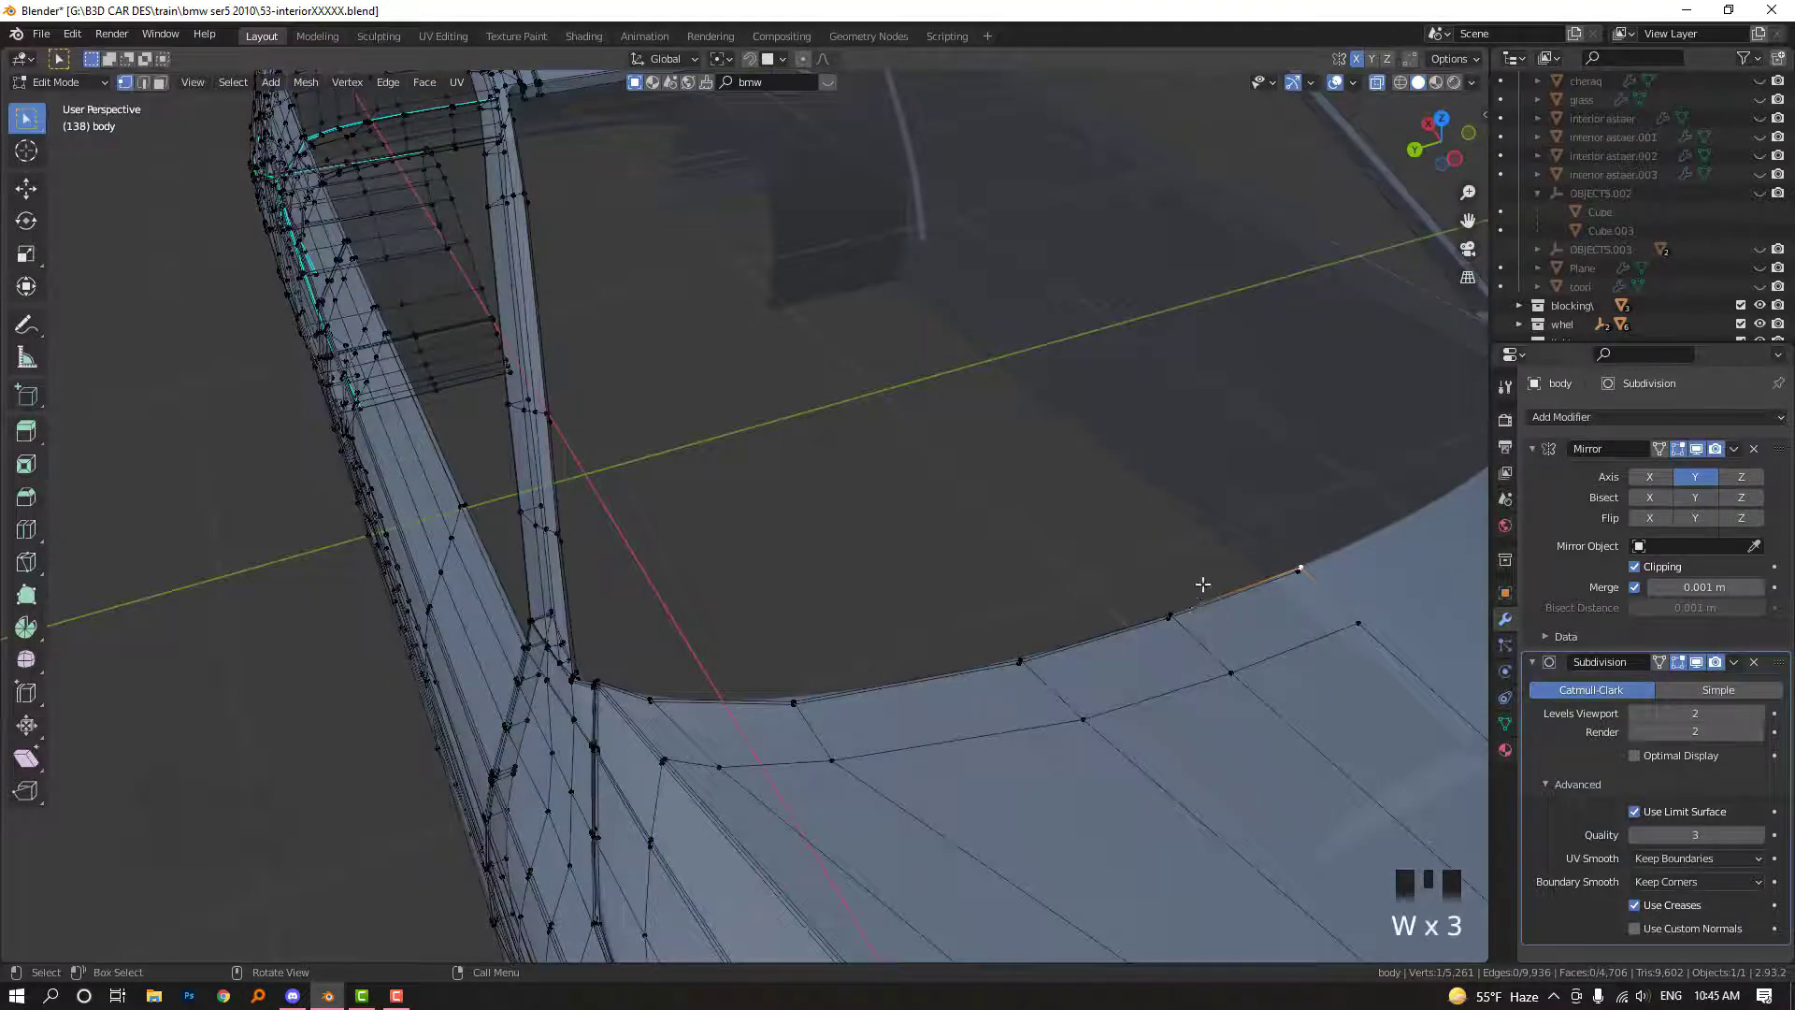
Try to select the edge loop along the base of the windshield opening
{"action": "left_click", "coordinate": [1172, 602], "text": "shift"}
{"action": "middle_click_drag", "start_coordinate": [481, 651], "coordinate": [591, 675]}
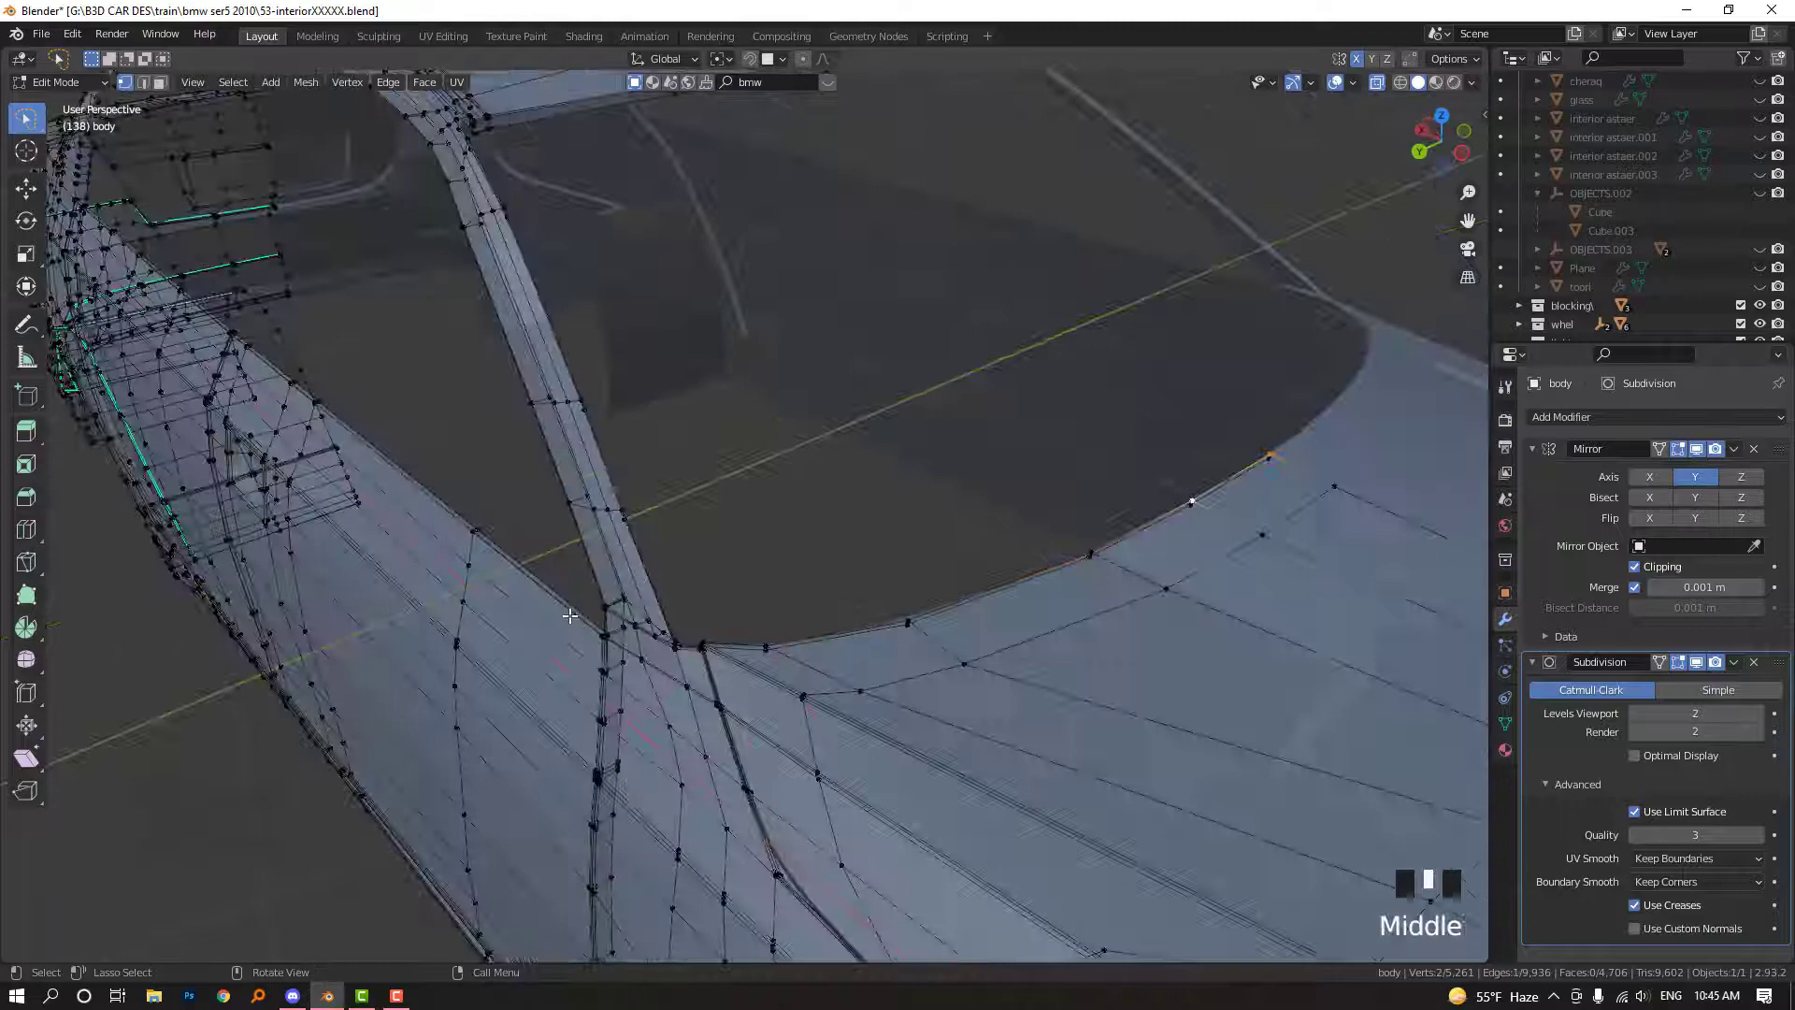
{"action": "scroll", "coordinate": [592, 675], "scroll_direction": "up", "scroll_amount": 1}
{"action": "key", "text": "2"}
{"action": "left_click", "coordinate": [883, 662], "text": "alt"}
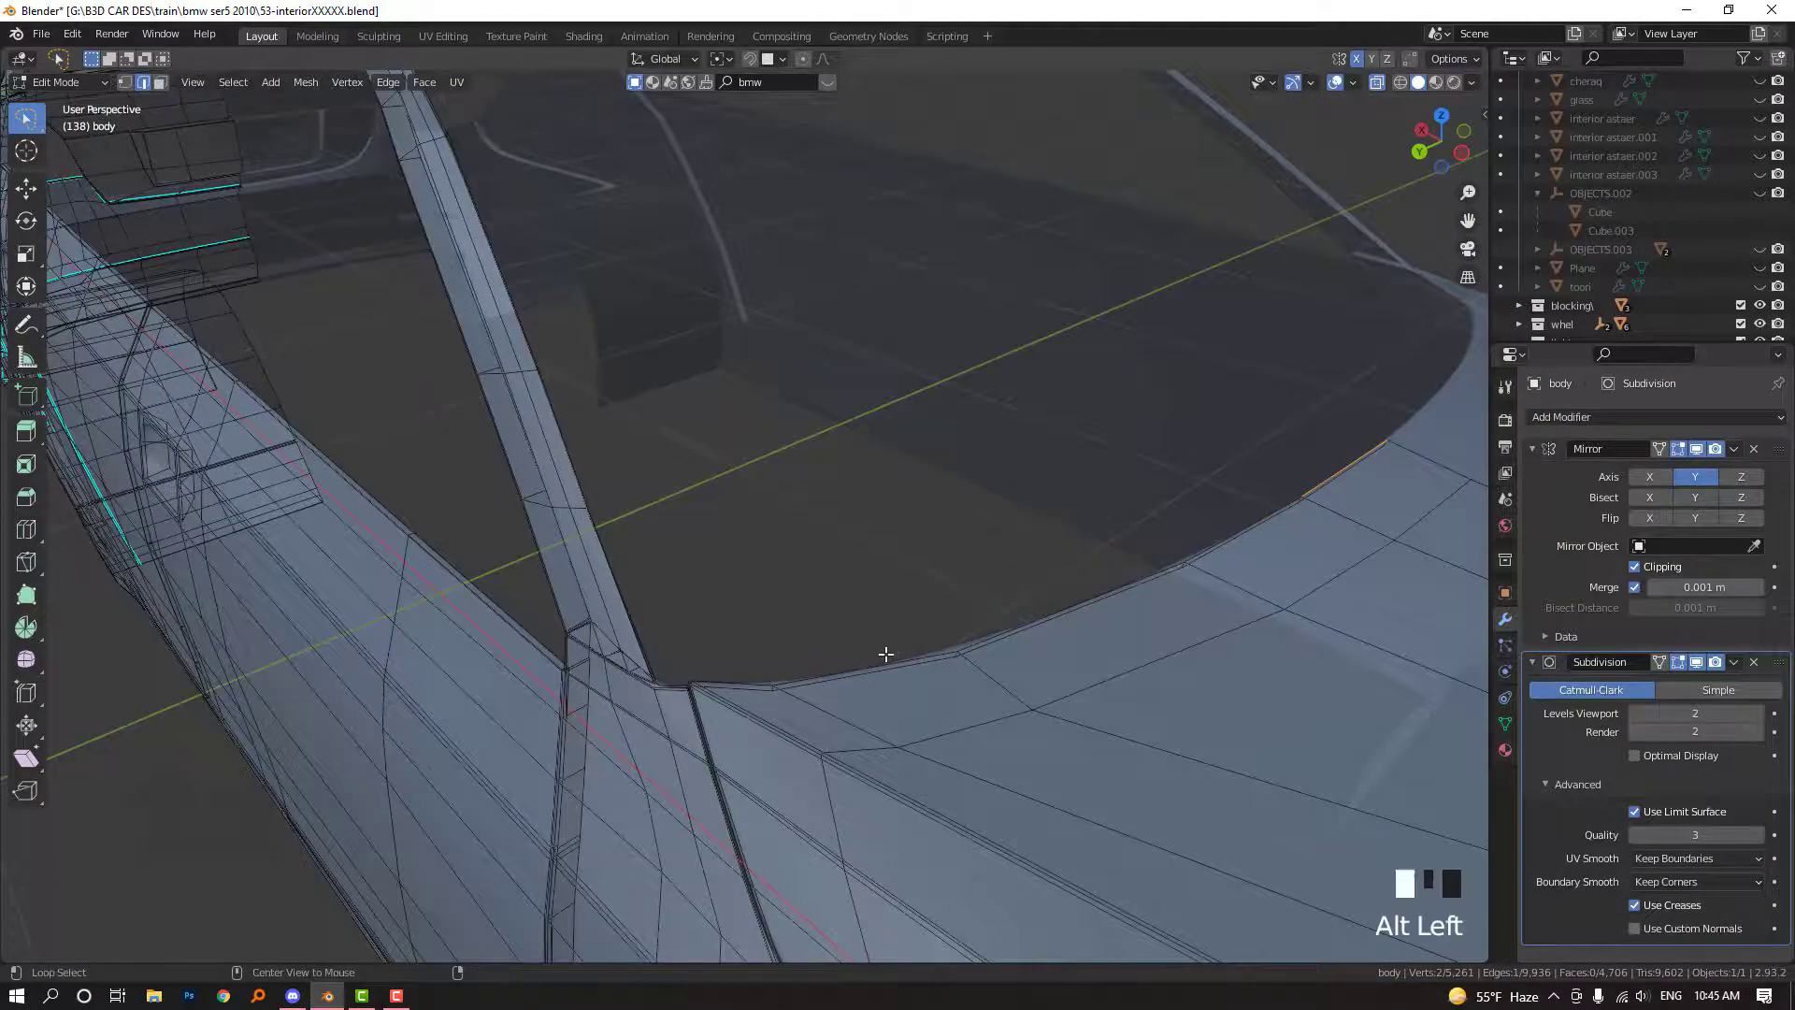
{"action": "scroll", "coordinate": [886, 653], "scroll_direction": "down", "scroll_amount": 2}
{"action": "scroll", "coordinate": [823, 663], "scroll_direction": "up", "scroll_amount": 2}
Select the chain of vertices along the windshield opening's base, from the hood's centre to the foot of the A-pillar
{"action": "key", "text": "1"}
{"action": "scroll", "coordinate": [824, 664], "scroll_direction": "up", "scroll_amount": 2}
{"action": "left_click", "coordinate": [1201, 435]}
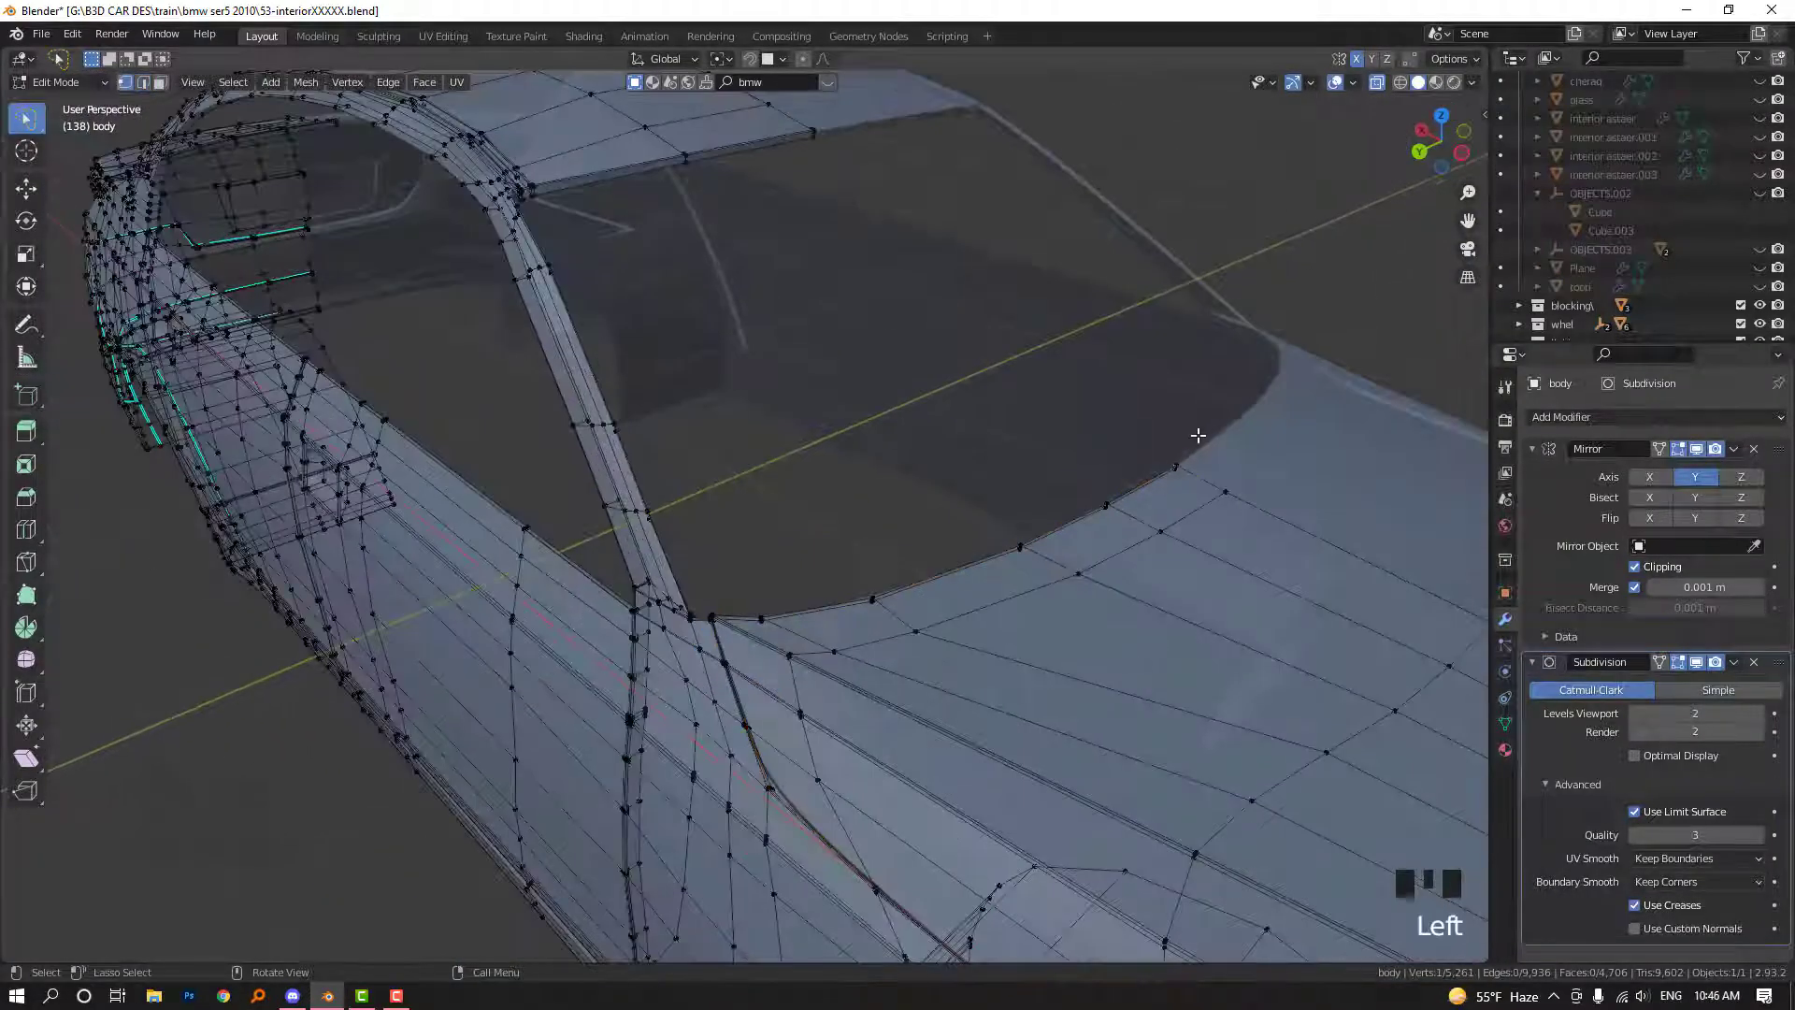
{"action": "scroll", "coordinate": [1083, 500], "scroll_direction": "up", "scroll_amount": 2}
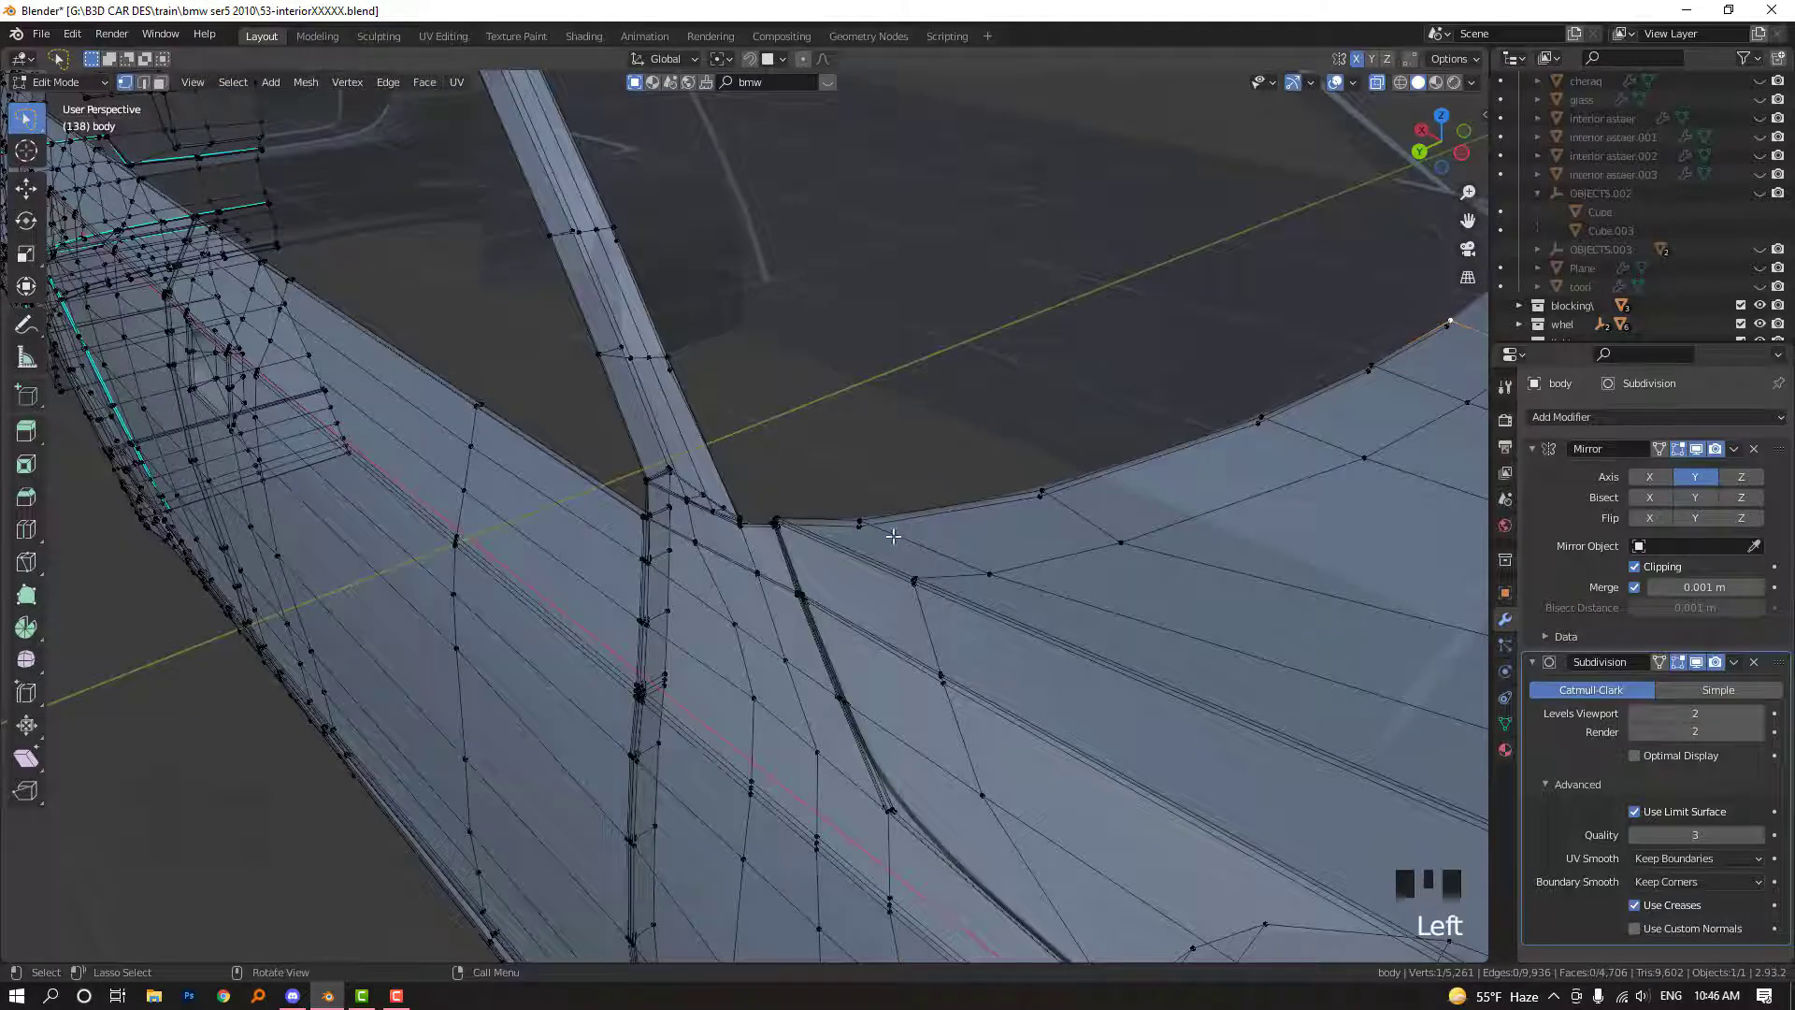
{"action": "left_click", "coordinate": [776, 520], "text": "ctrl"}
{"action": "scroll", "coordinate": [785, 537], "scroll_direction": "up", "scroll_amount": 4}
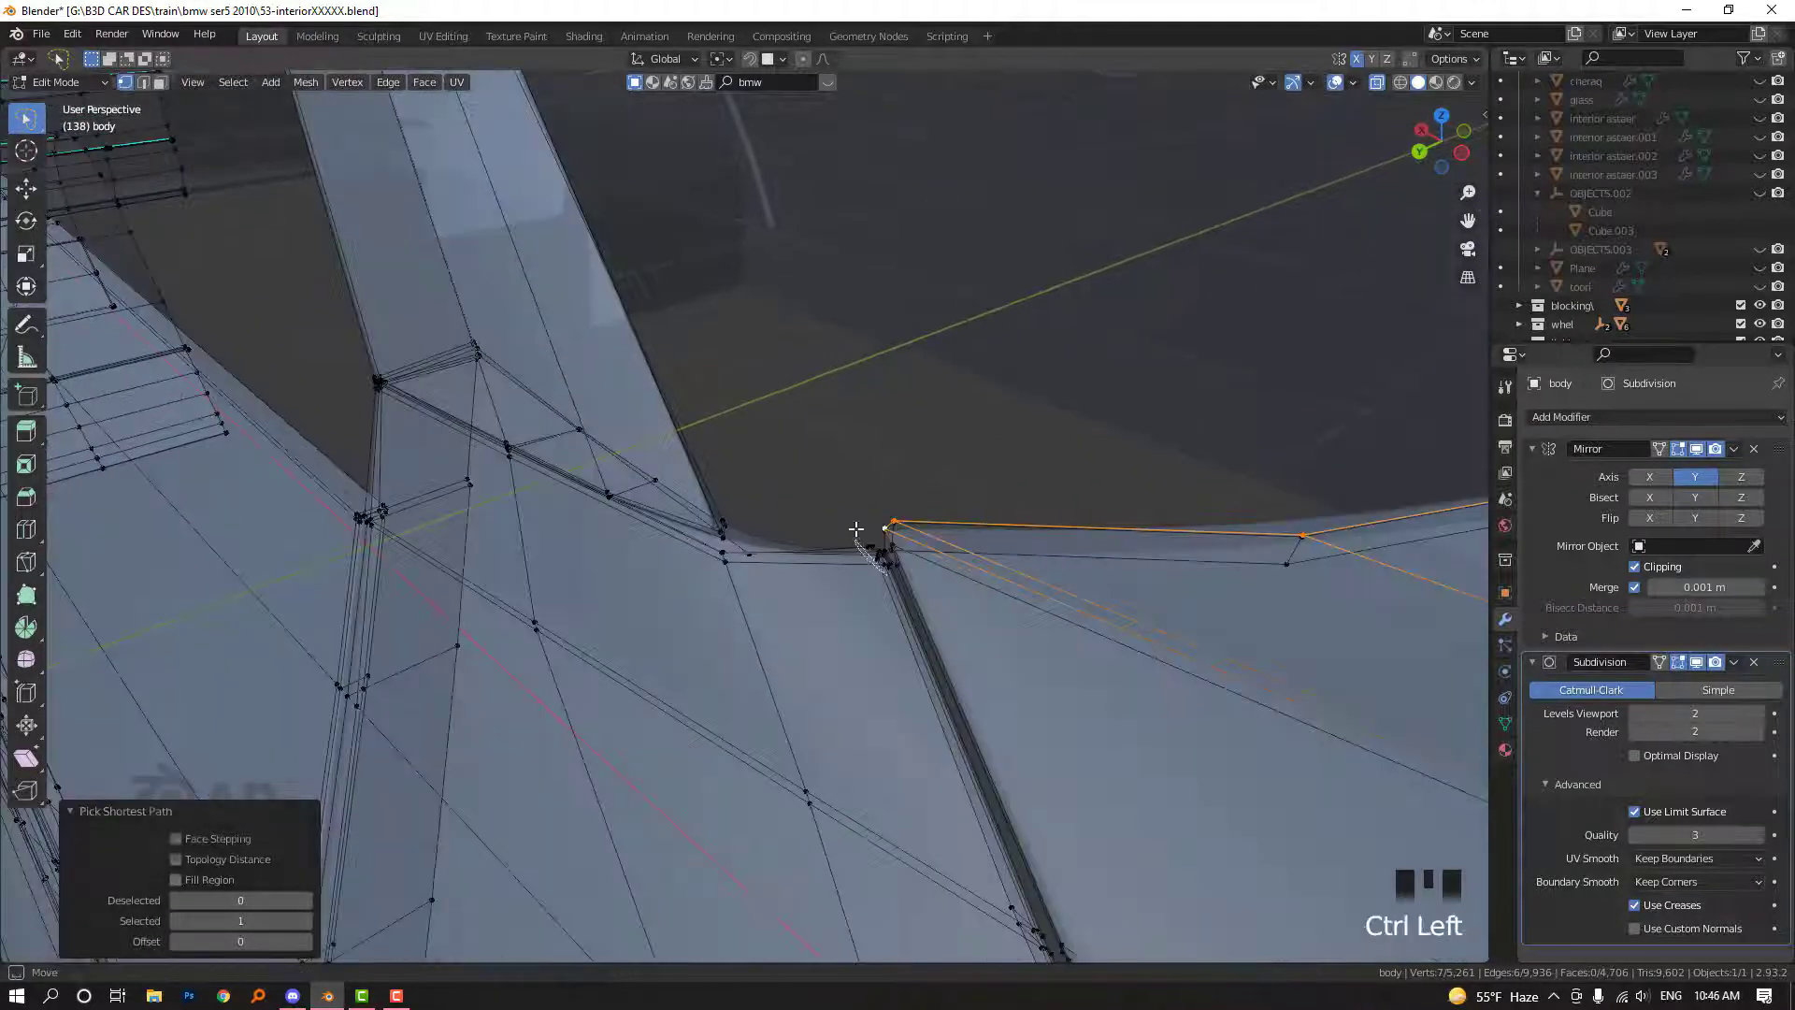
{"action": "left_click_drag", "start_coordinate": [891, 528], "coordinate": [890, 570], "text": "ctrl"}
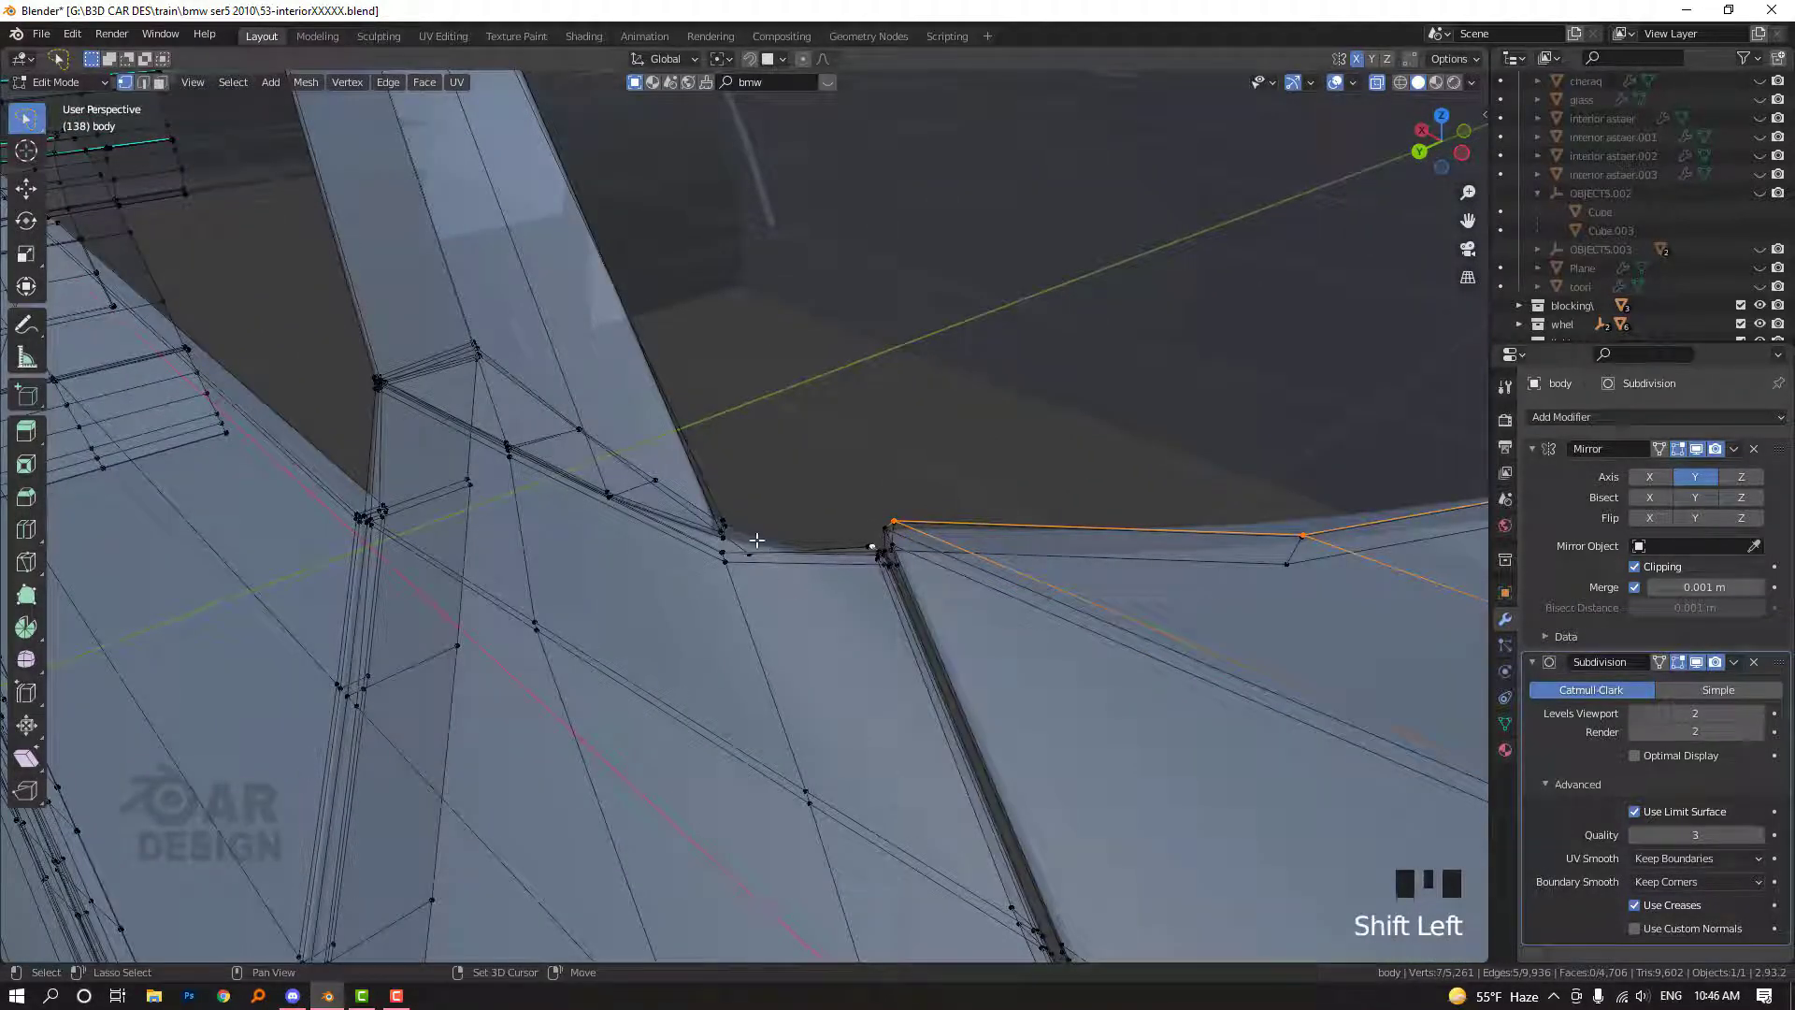
{"action": "left_click", "coordinate": [727, 522], "text": "shift"}
{"action": "middle_click_drag", "start_coordinate": [728, 522], "coordinate": [666, 581], "text": "shift"}
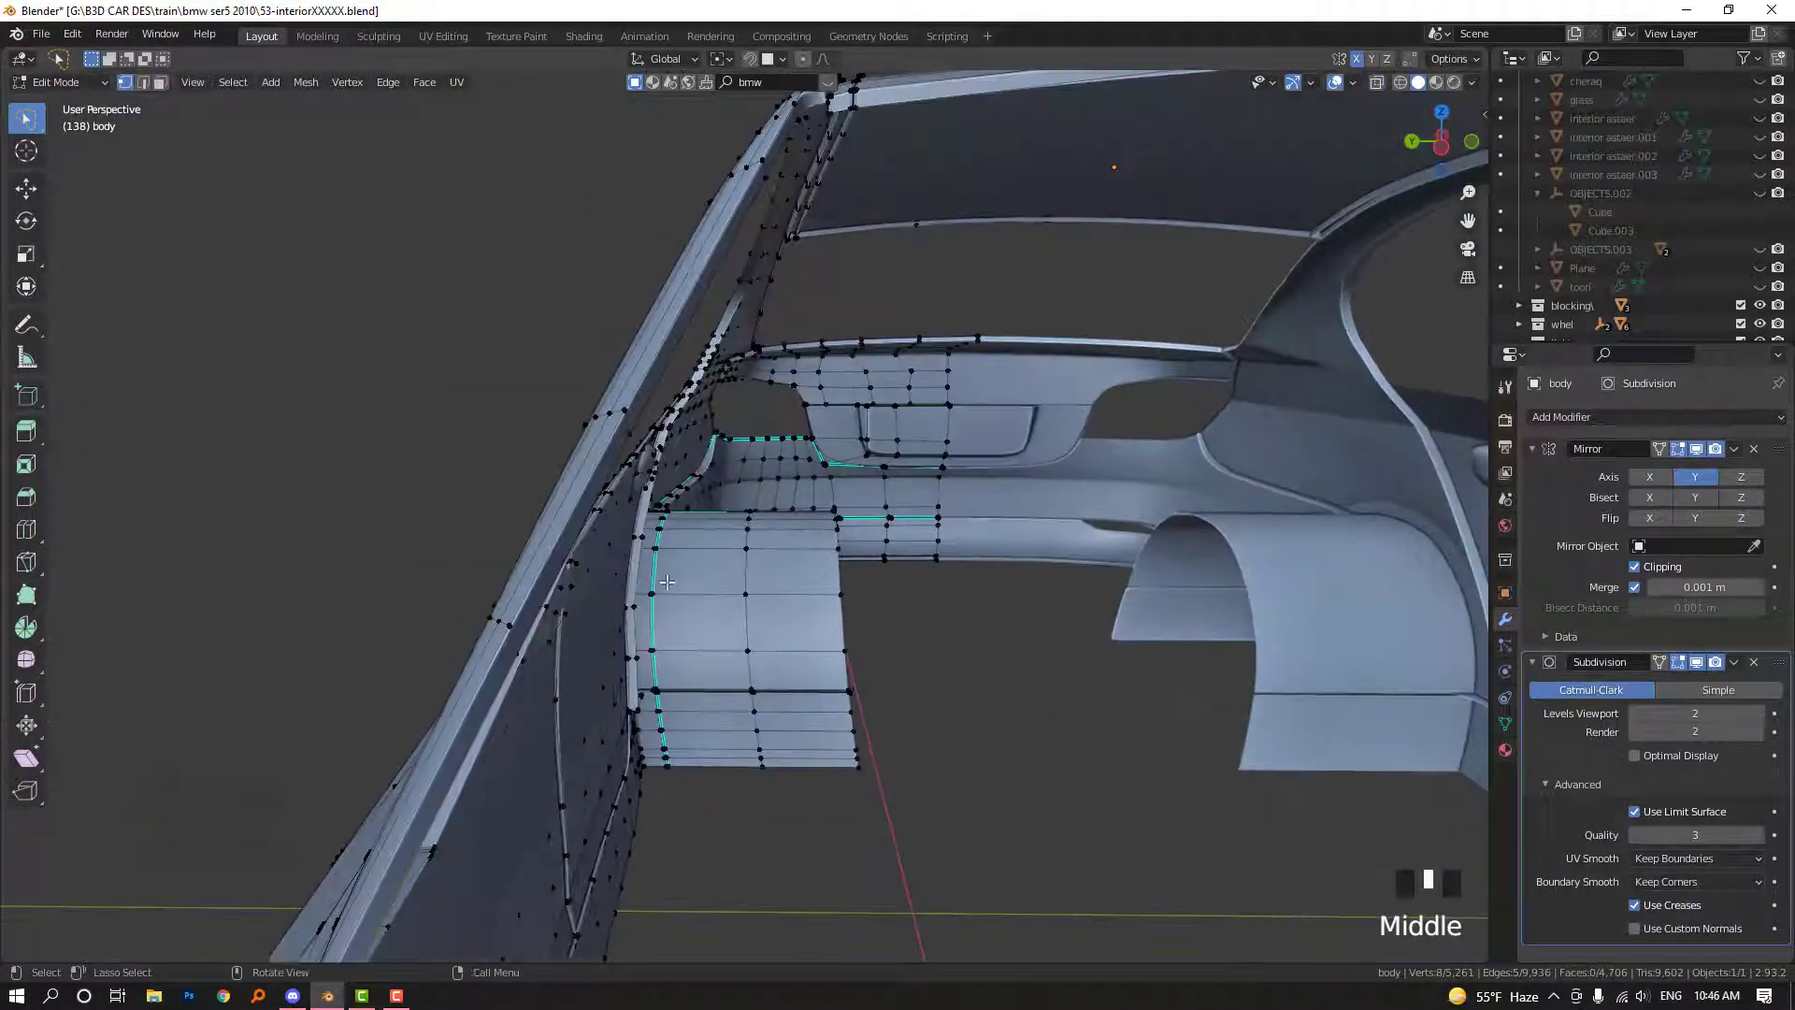
Add the vertices along the A-pillar's inner edge up to the roof corner to the selection
{"action": "left_click", "coordinate": [592, 440], "text": "shift"}
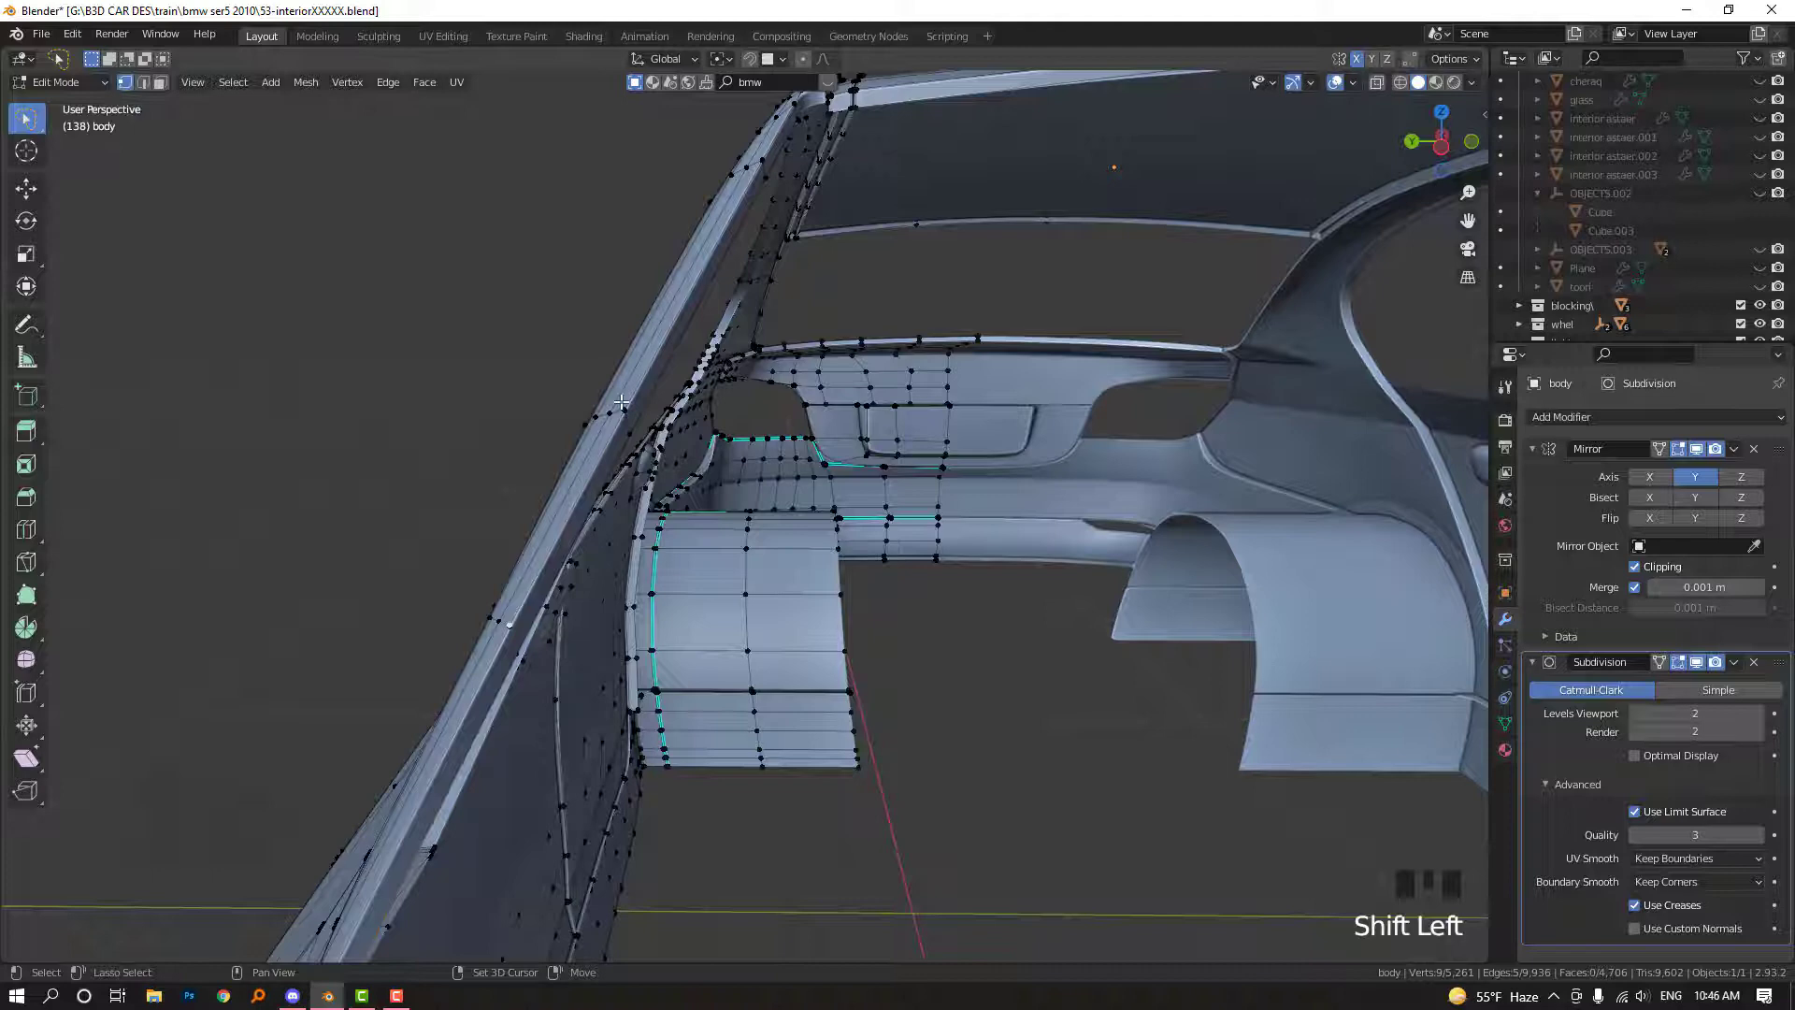
{"action": "left_click", "coordinate": [622, 402], "text": "shift"}
{"action": "middle_click_drag", "start_coordinate": [622, 402], "coordinate": [719, 415], "text": "shift"}
{"action": "scroll", "coordinate": [720, 416], "scroll_direction": "up", "scroll_amount": 1}
{"action": "left_click", "coordinate": [728, 412], "text": "shift"}
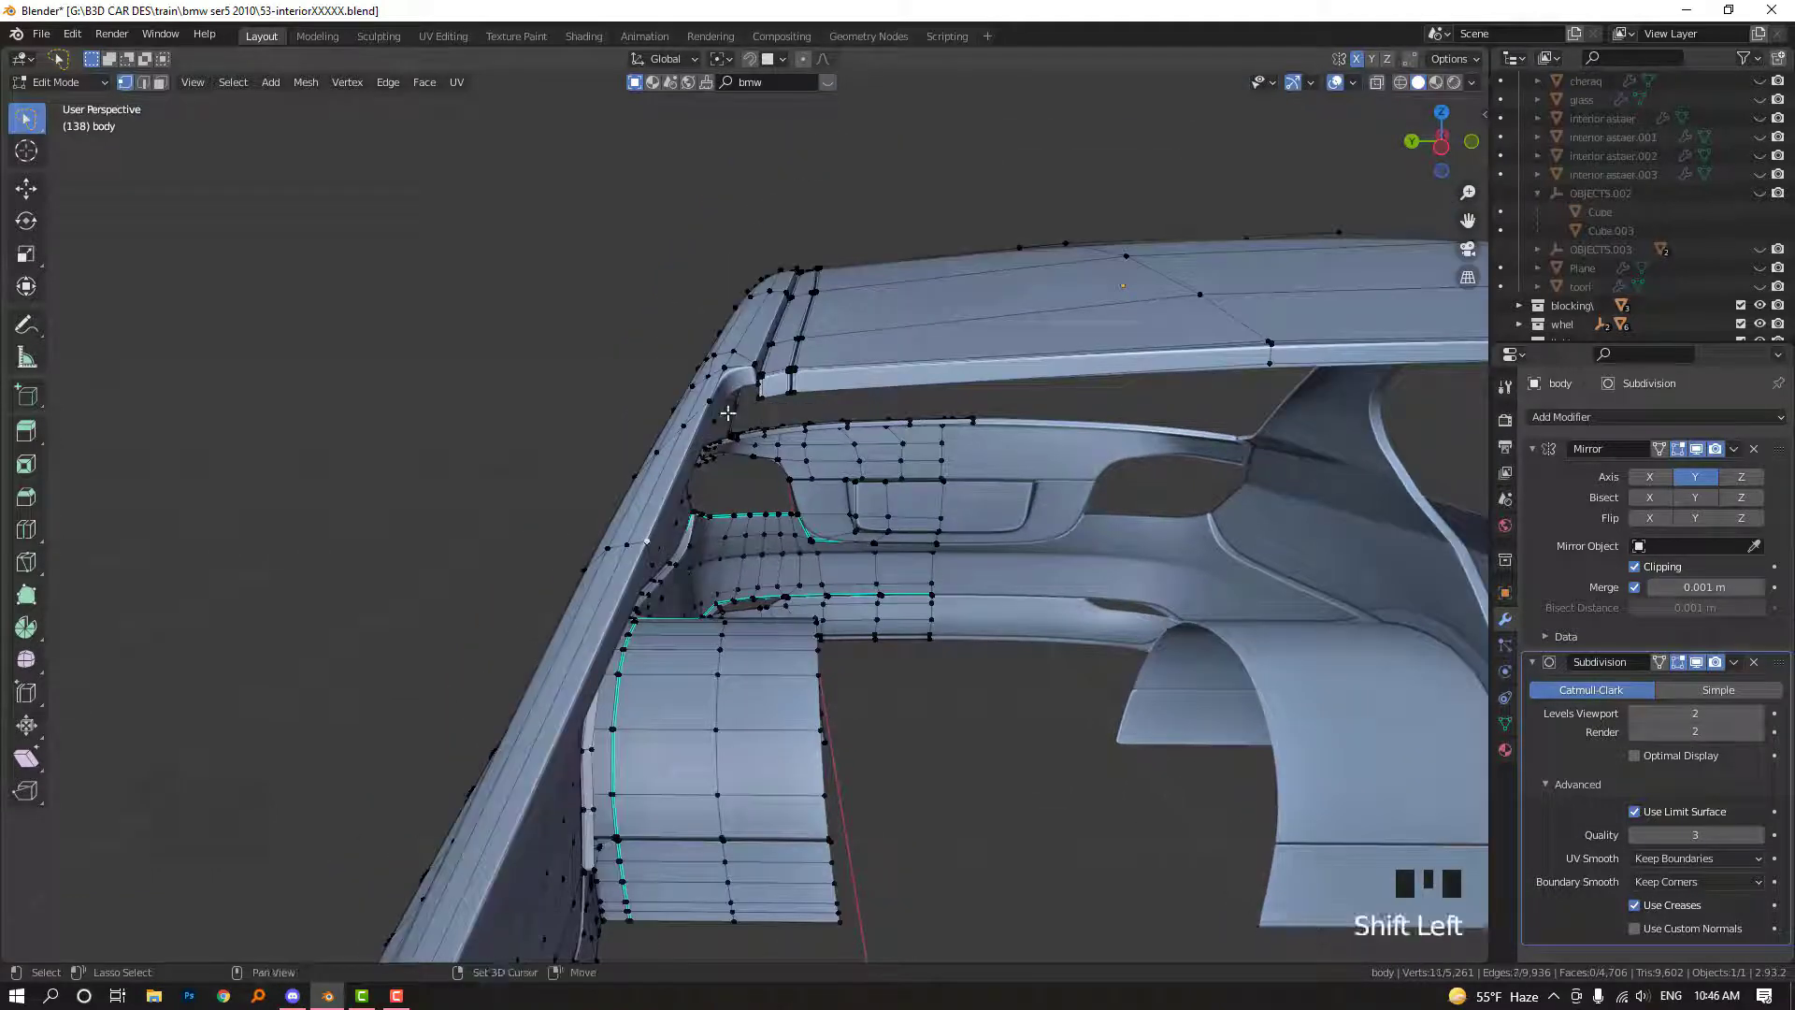
{"action": "left_click", "coordinate": [711, 400], "text": "shift"}
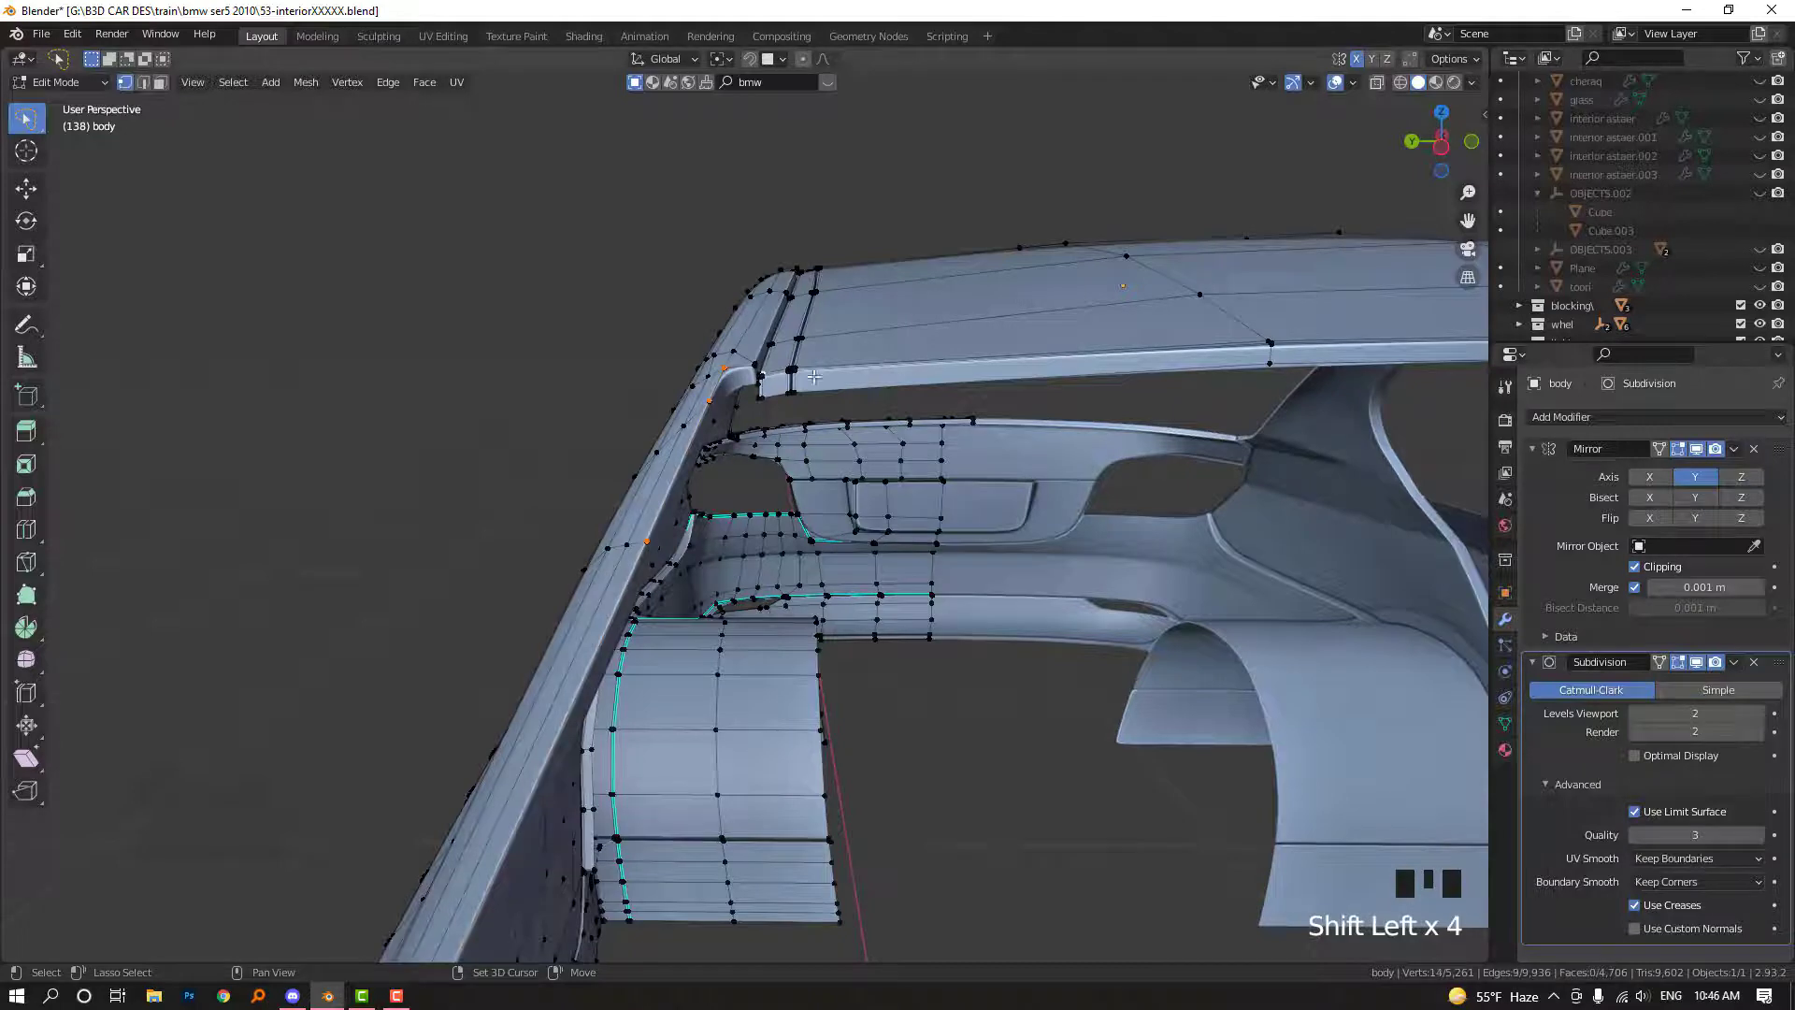
Extend the selection along the roof's front edge from the pillar corner to the car's centreline
{"action": "middle_click_drag", "start_coordinate": [1164, 376], "coordinate": [1014, 410], "text": "shift"}
{"action": "left_click", "coordinate": [697, 389], "text": "shift"}
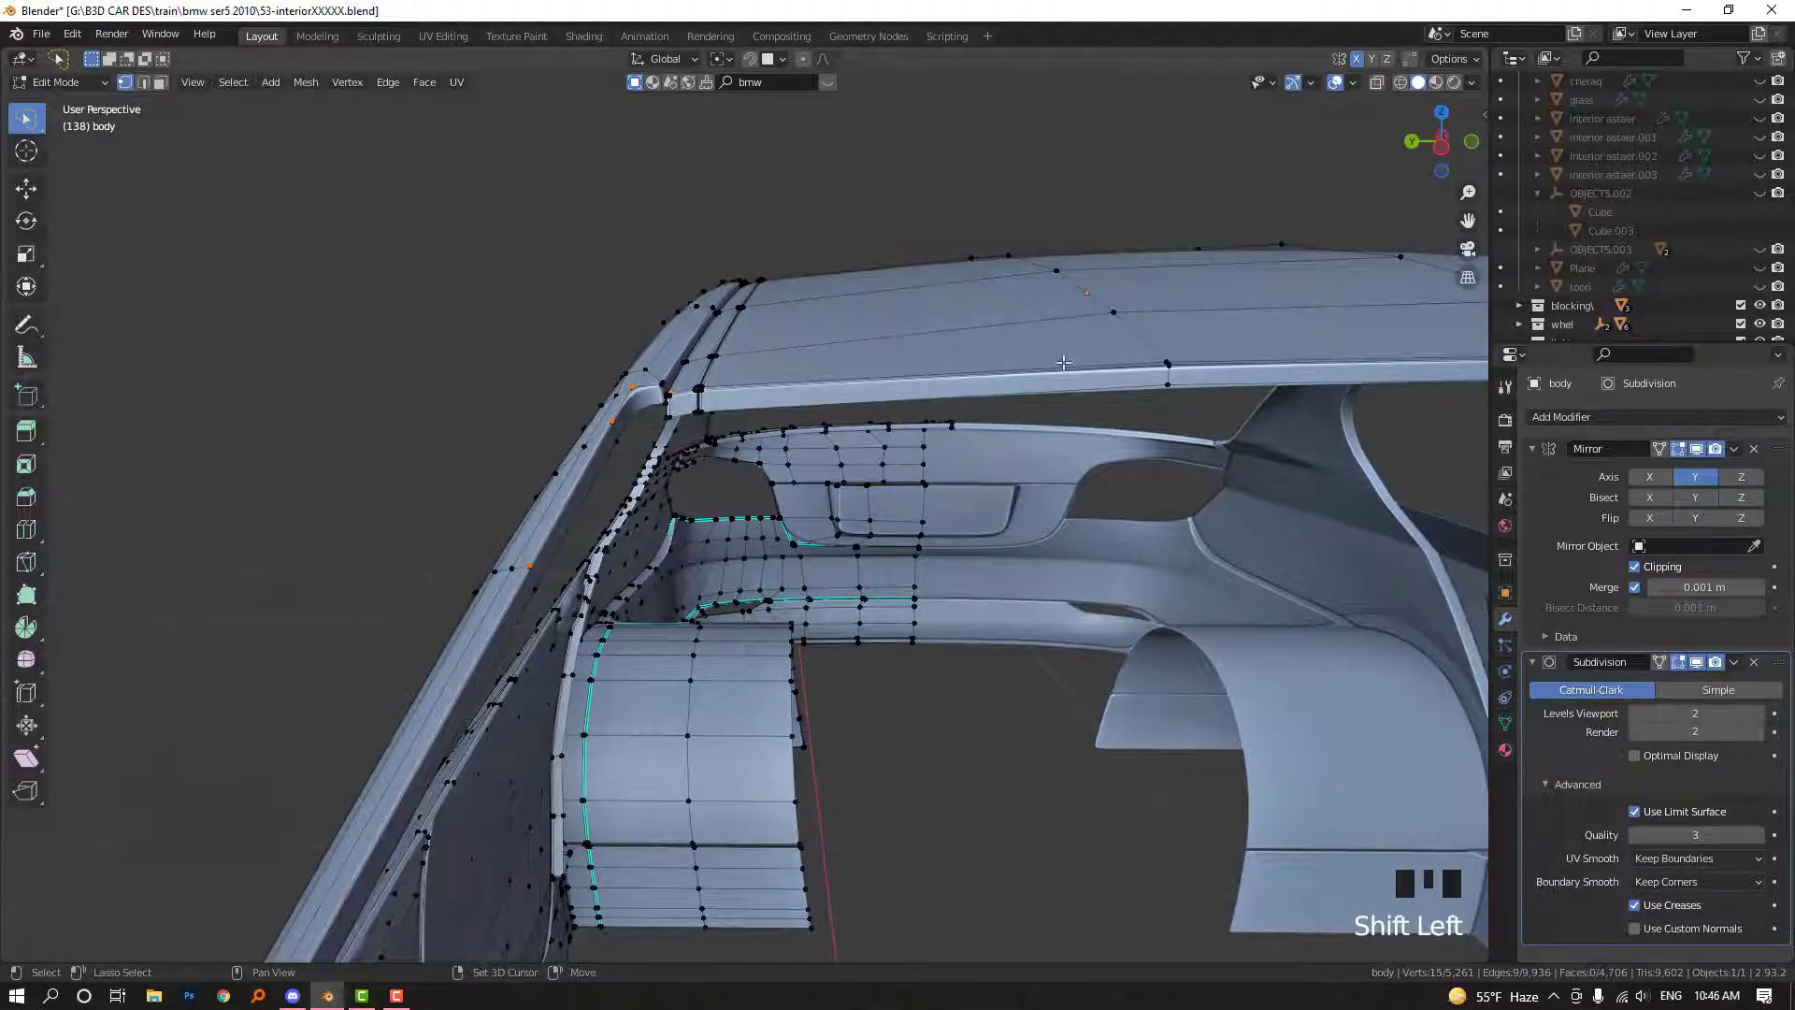
{"action": "left_click", "coordinate": [1169, 365], "text": "shift"}
{"action": "middle_click_drag", "start_coordinate": [1168, 366], "coordinate": [603, 435], "text": "shift"}
{"action": "scroll", "coordinate": [981, 524], "scroll_direction": "down", "scroll_amount": 2}
{"action": "scroll", "coordinate": [982, 523], "scroll_direction": "down", "scroll_amount": 1}
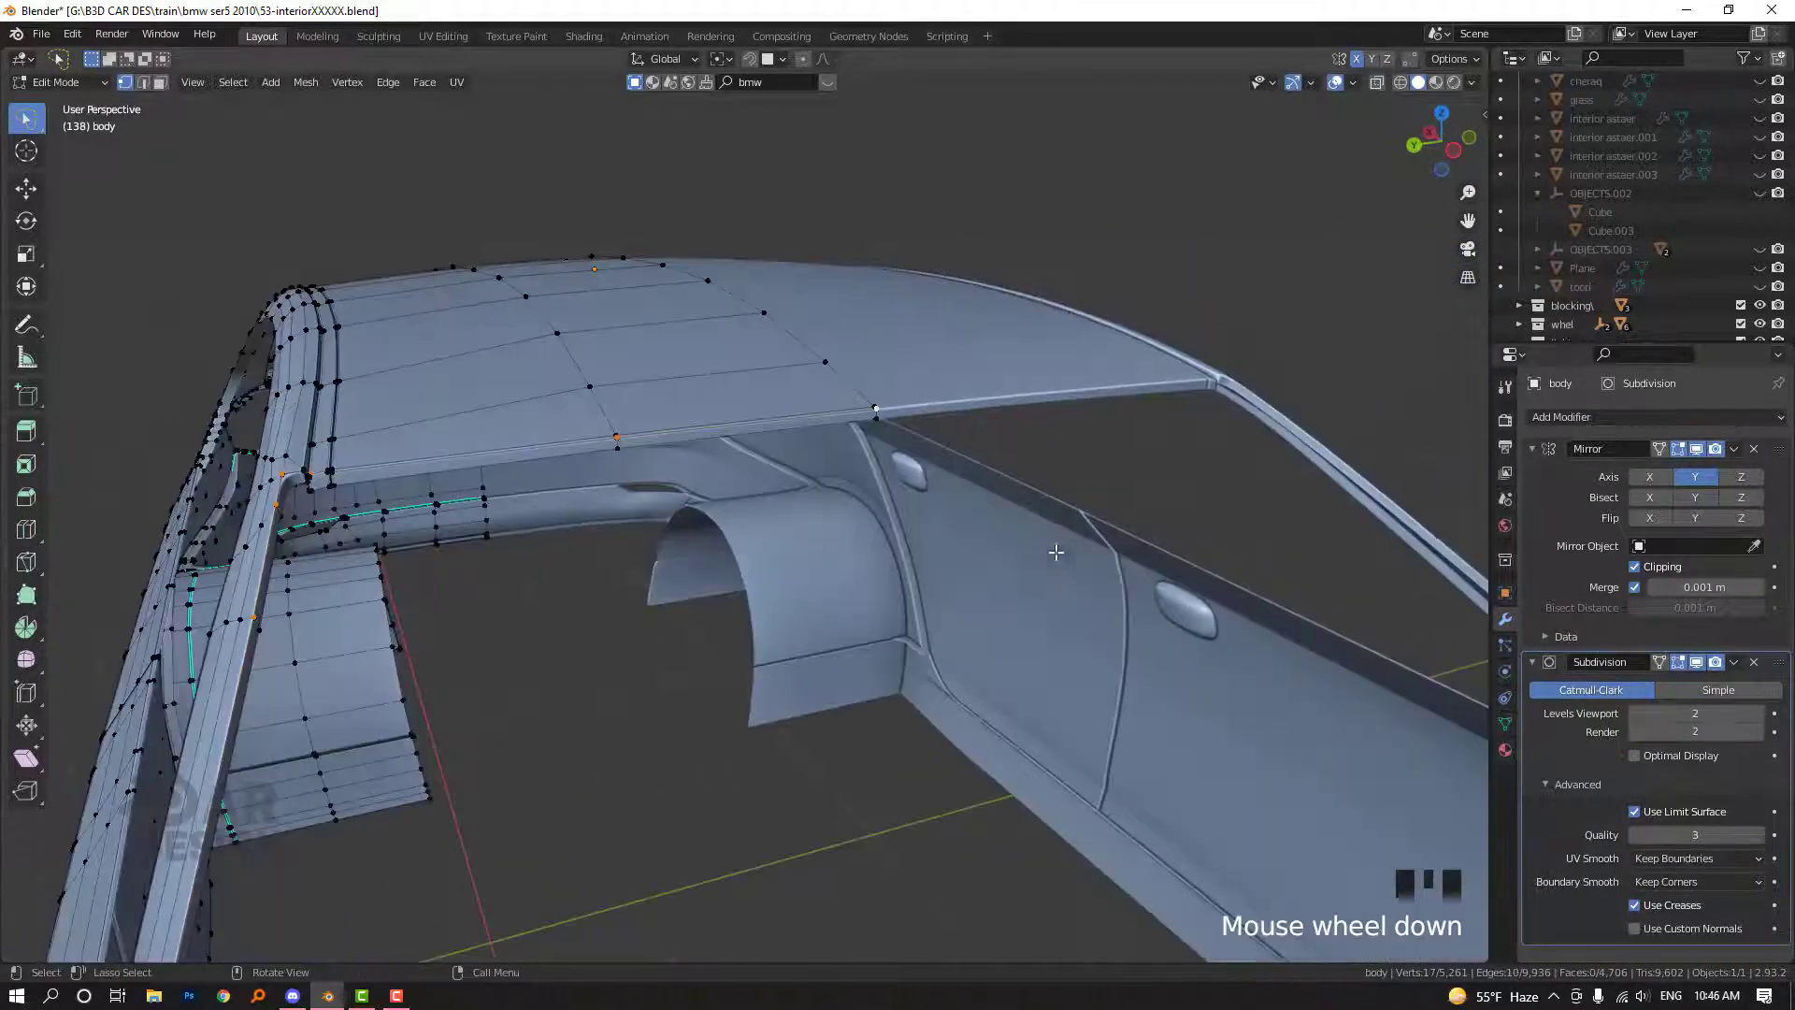
{"action": "middle_click_drag", "start_coordinate": [1060, 552], "coordinate": [980, 524], "text": "shift"}
{"action": "scroll", "coordinate": [979, 524], "scroll_direction": "down", "scroll_amount": 2, "text": "shift"}
Duplicate the selected windshield outline in place, separate it into its own object, and return to Object Mode
{"action": "key", "text": "shift+d"}
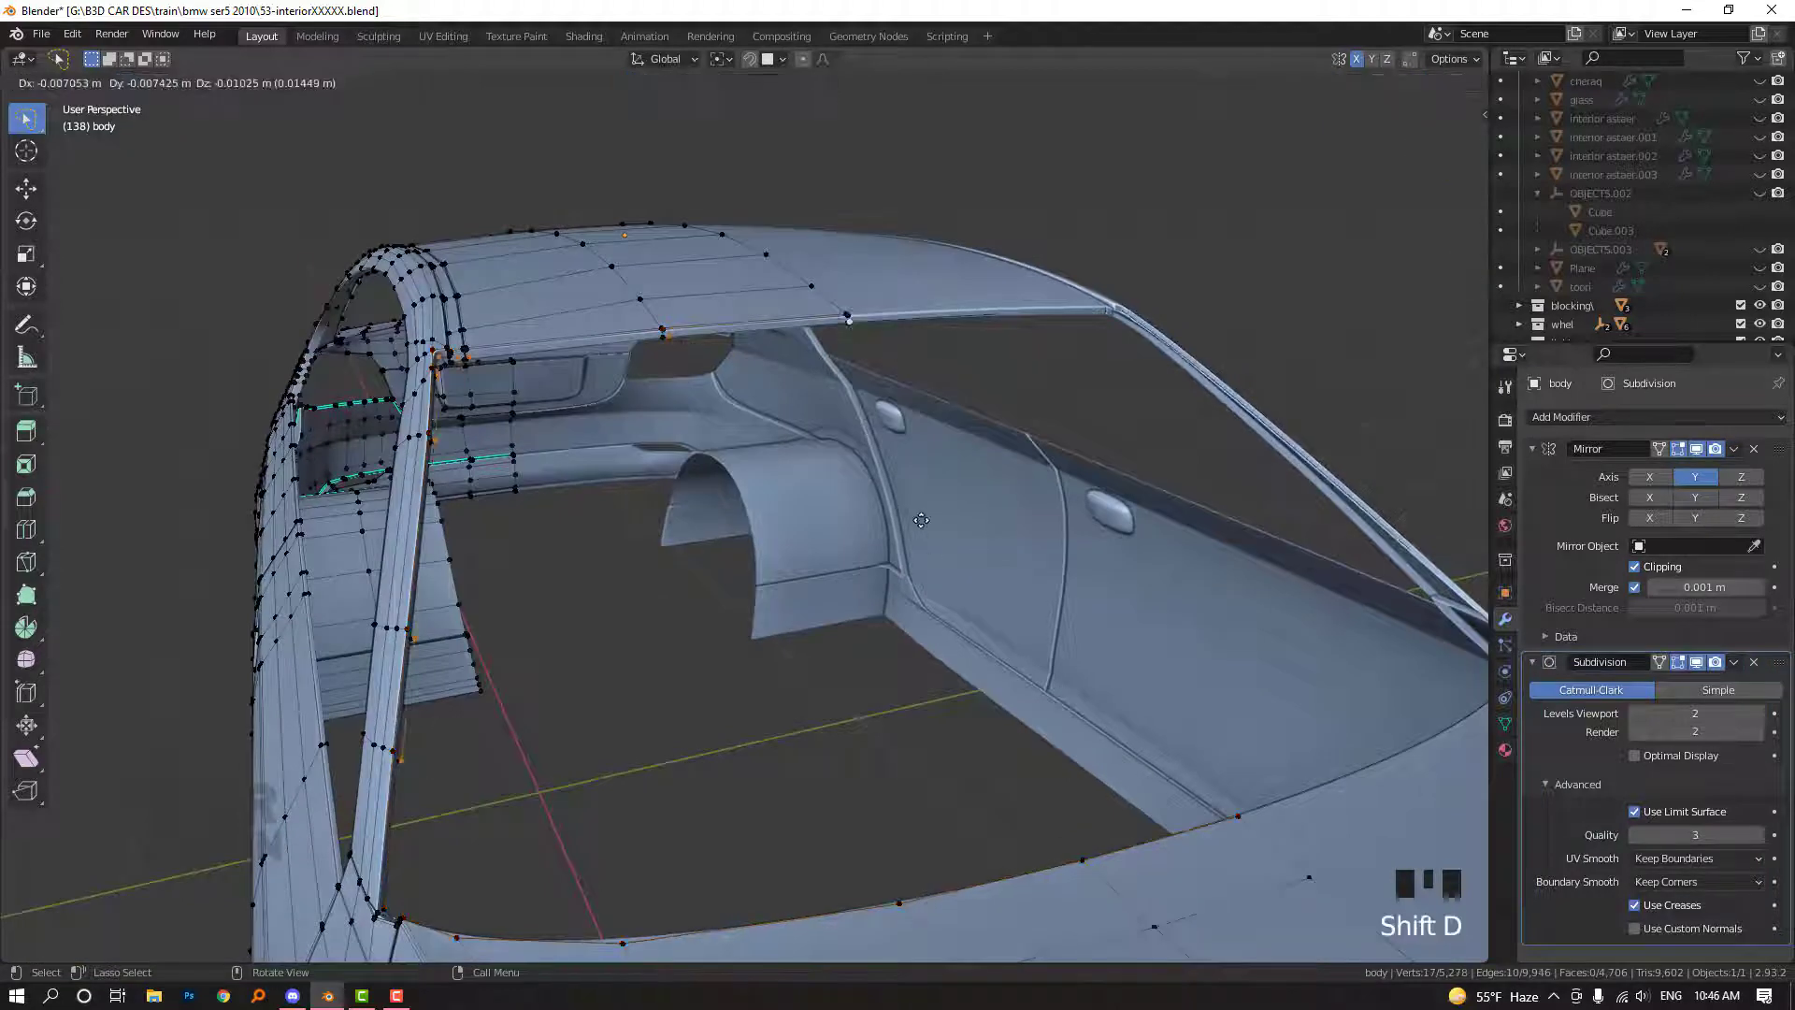
{"action": "right_click", "coordinate": [946, 541]}
{"action": "key", "text": "p"}
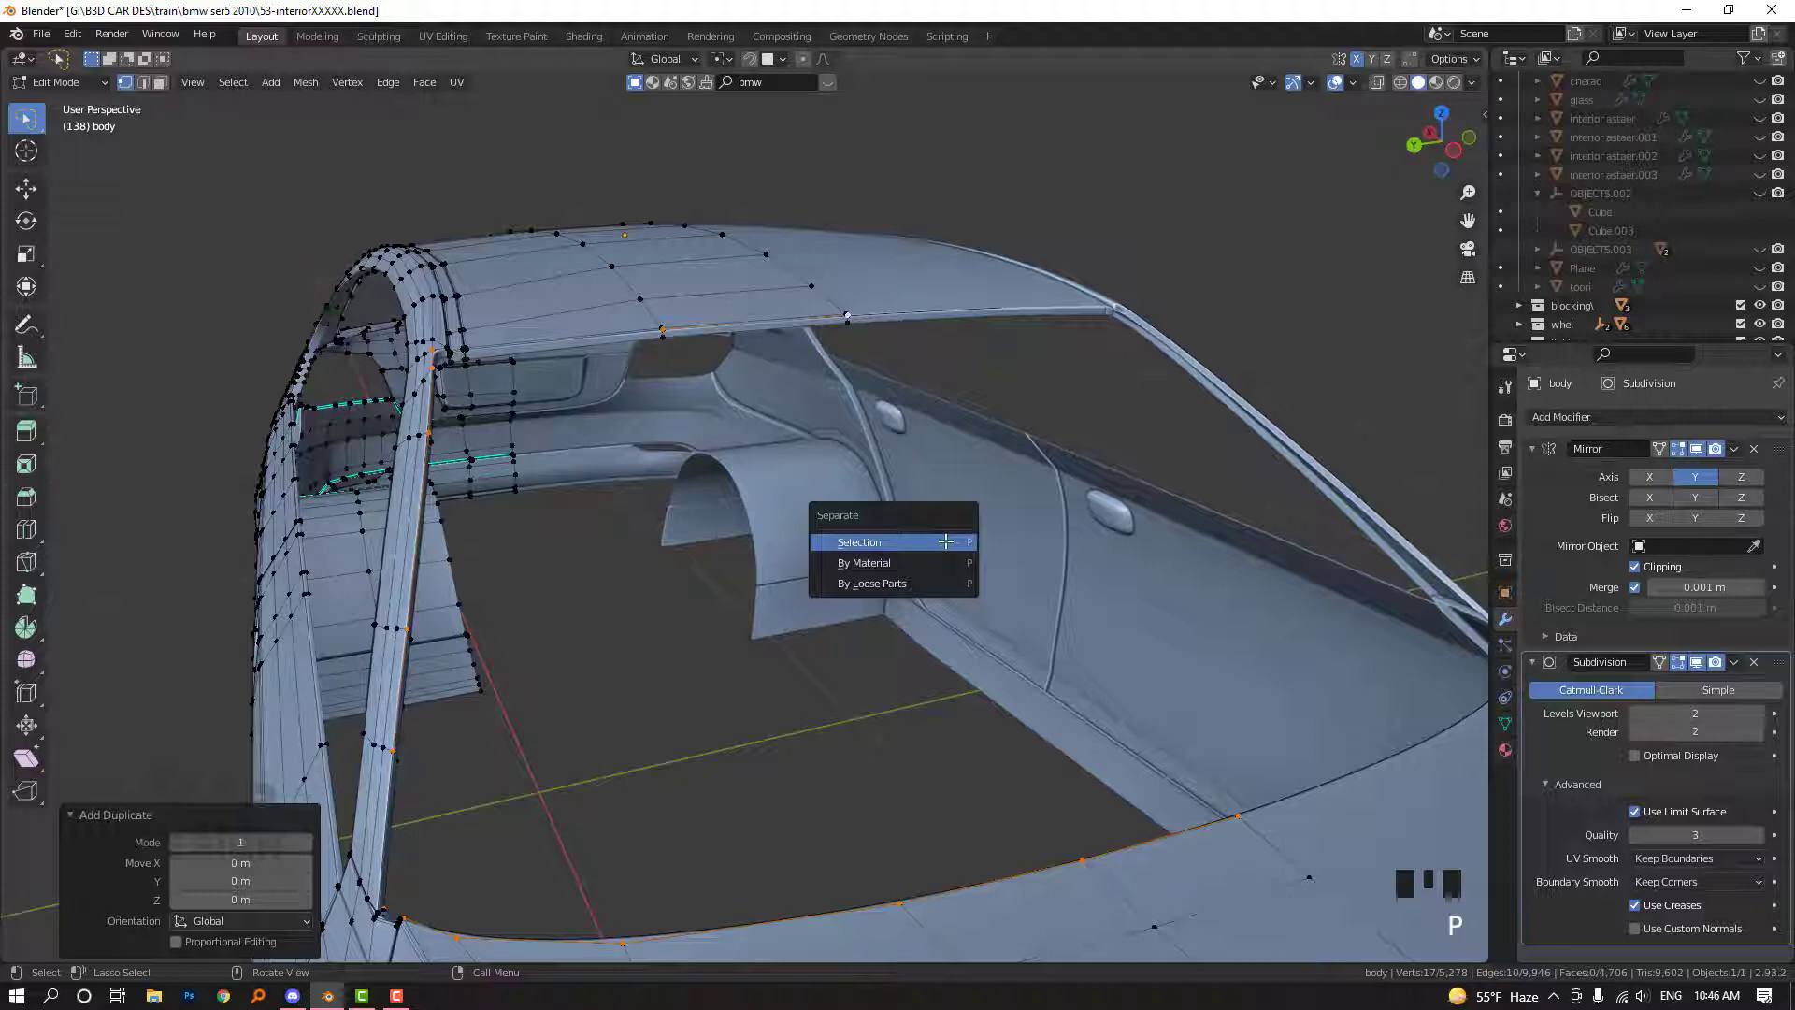
{"action": "key", "text": "Return"}
{"action": "key", "text": "Tab"}
Isolate the separated windshield outline by hiding all other objects, and open it in Edit Mode
{"action": "left_click", "coordinate": [828, 318]}
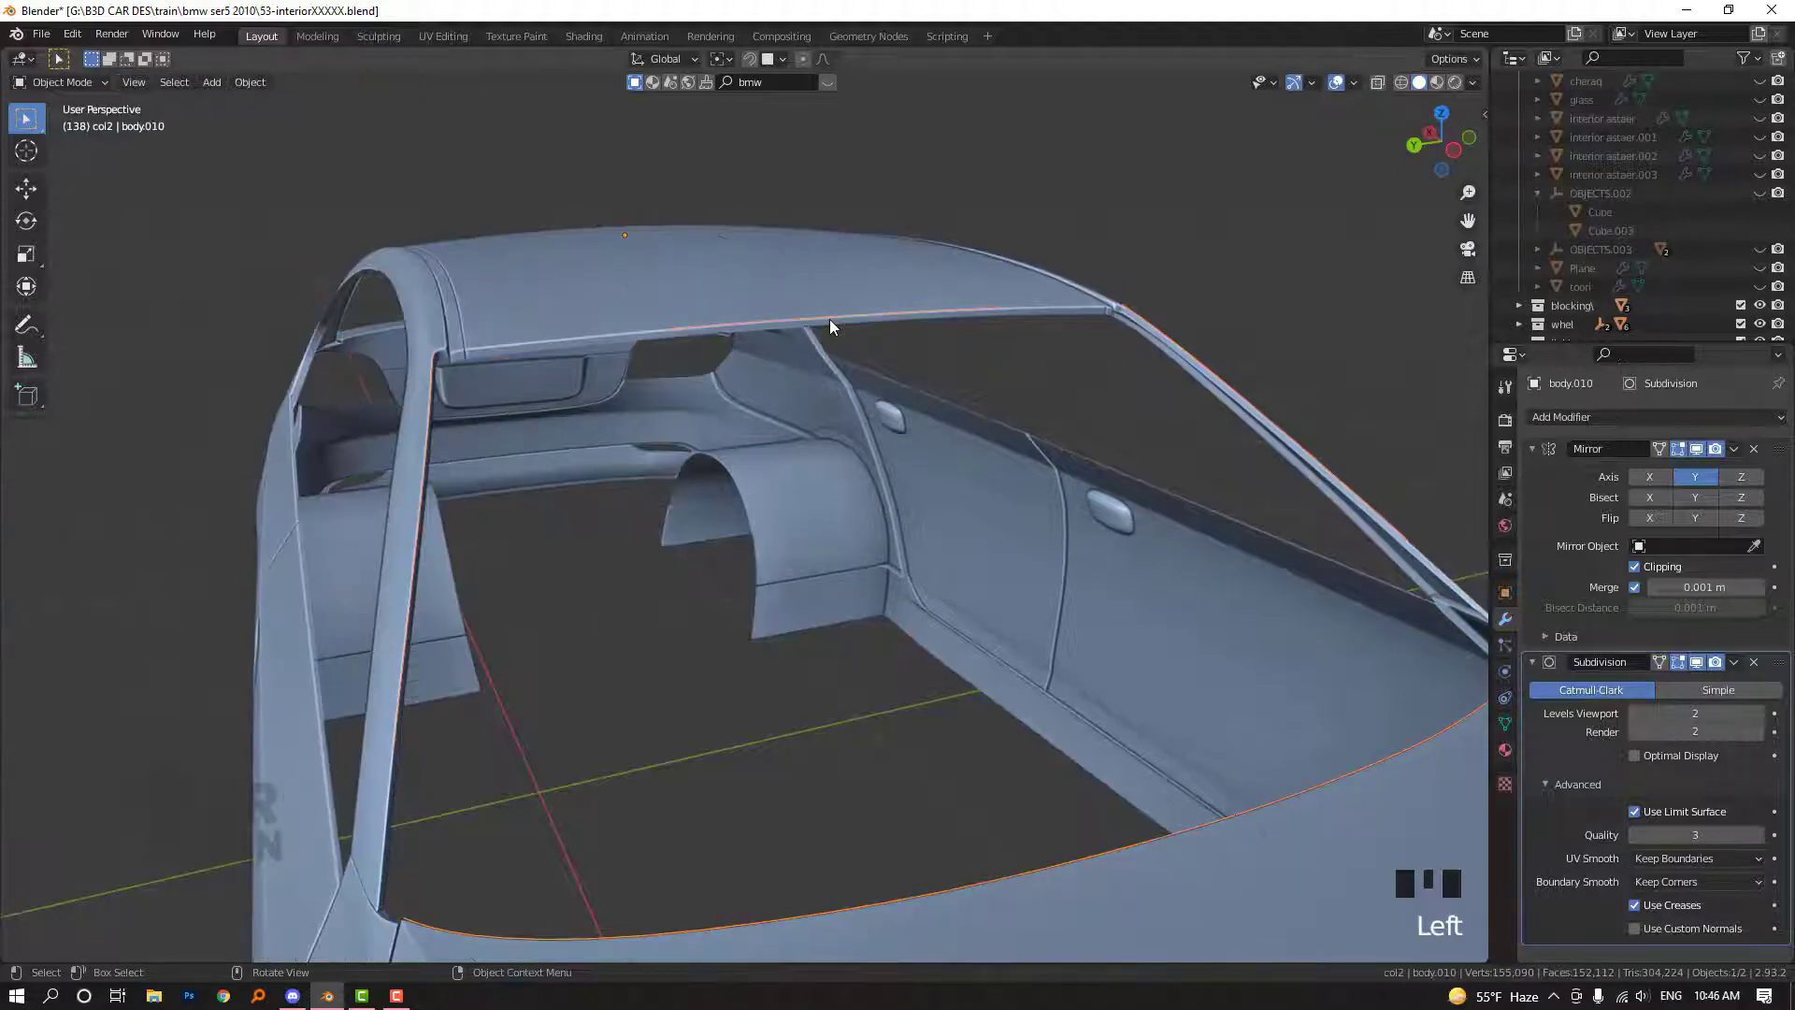
{"action": "key", "text": "shift+h"}
{"action": "key", "text": "Tab"}
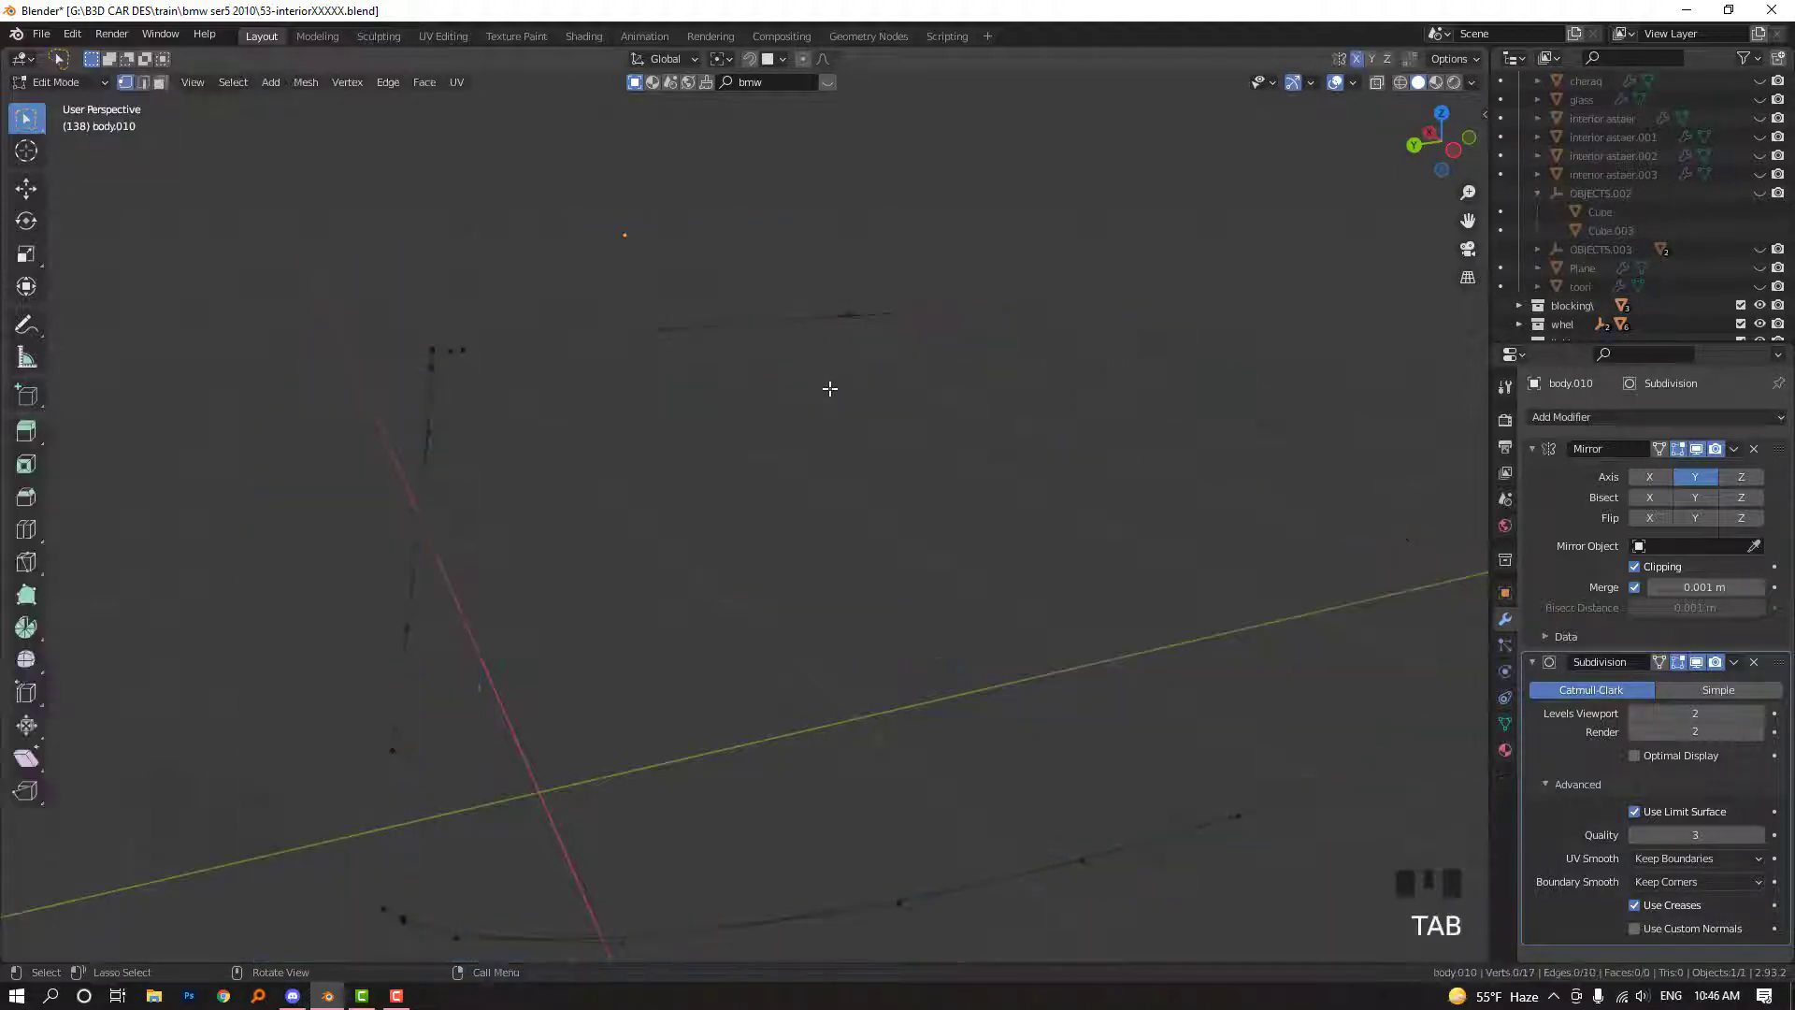
{"action": "middle_click_drag", "start_coordinate": [830, 389], "coordinate": [813, 473]}
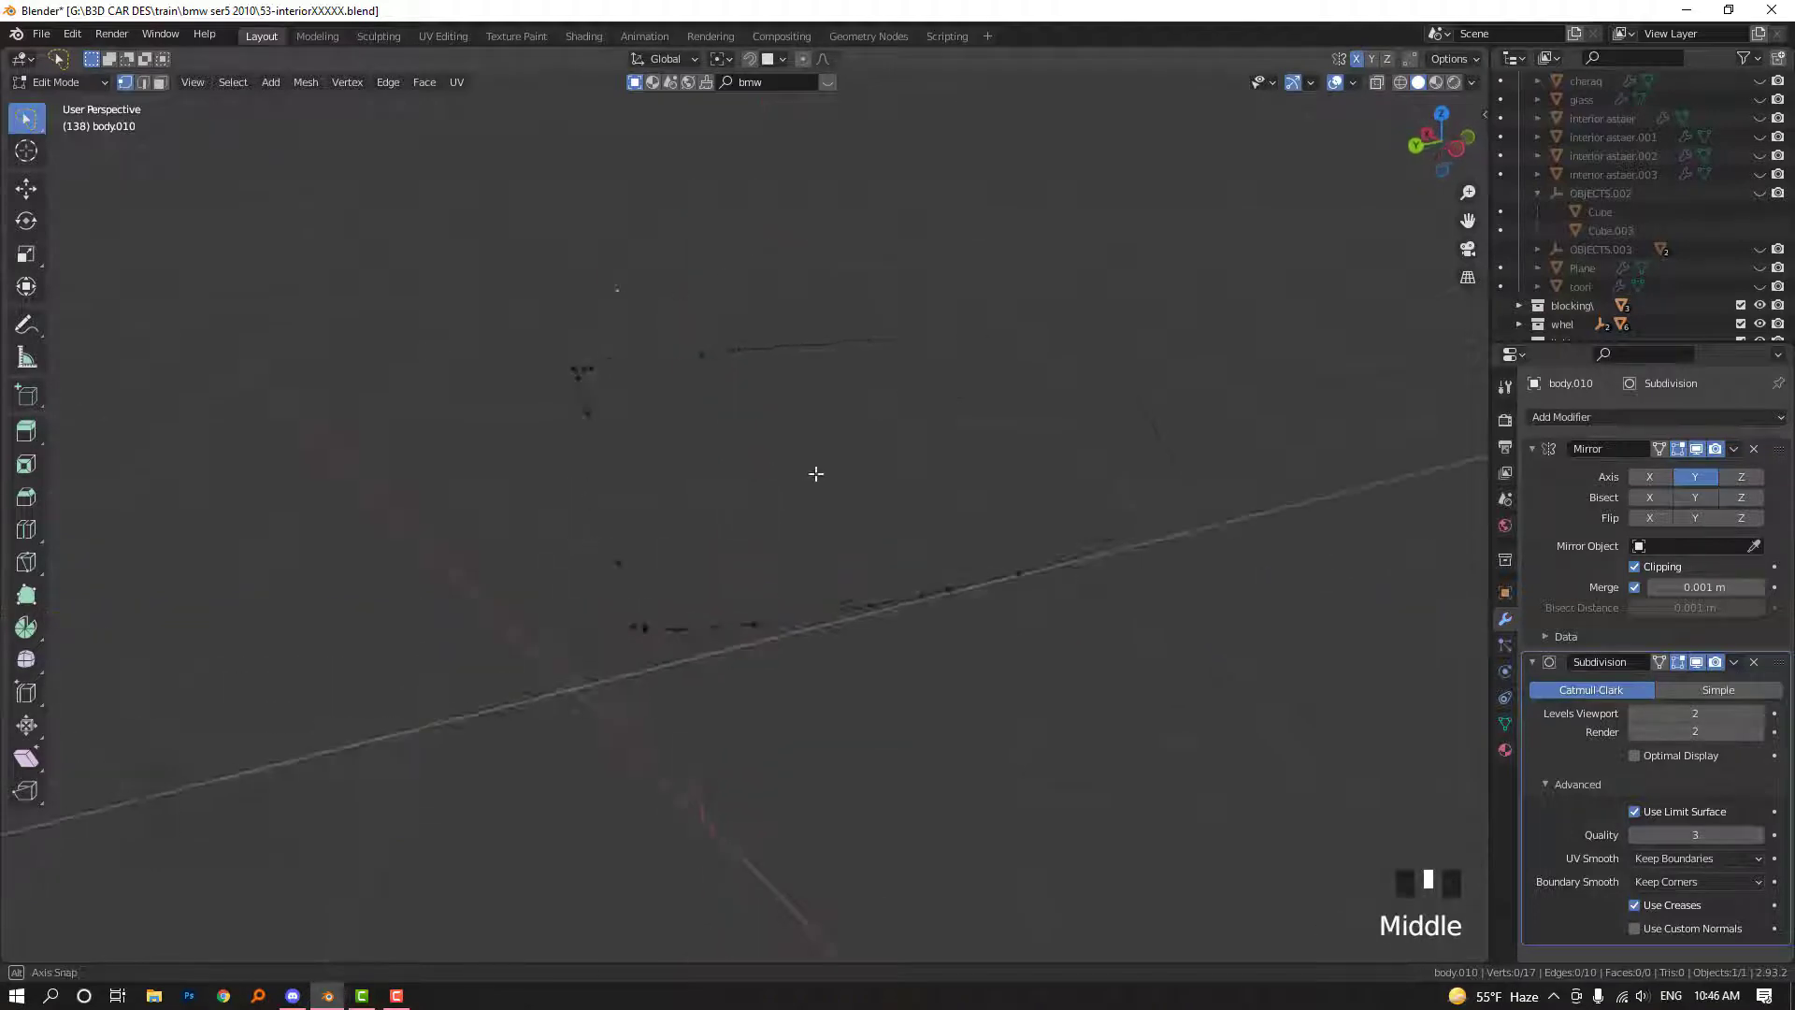
{"action": "scroll", "coordinate": [661, 713], "scroll_direction": "up", "scroll_amount": 4}
{"action": "scroll", "coordinate": [1185, 658], "scroll_direction": "down", "scroll_amount": 3}
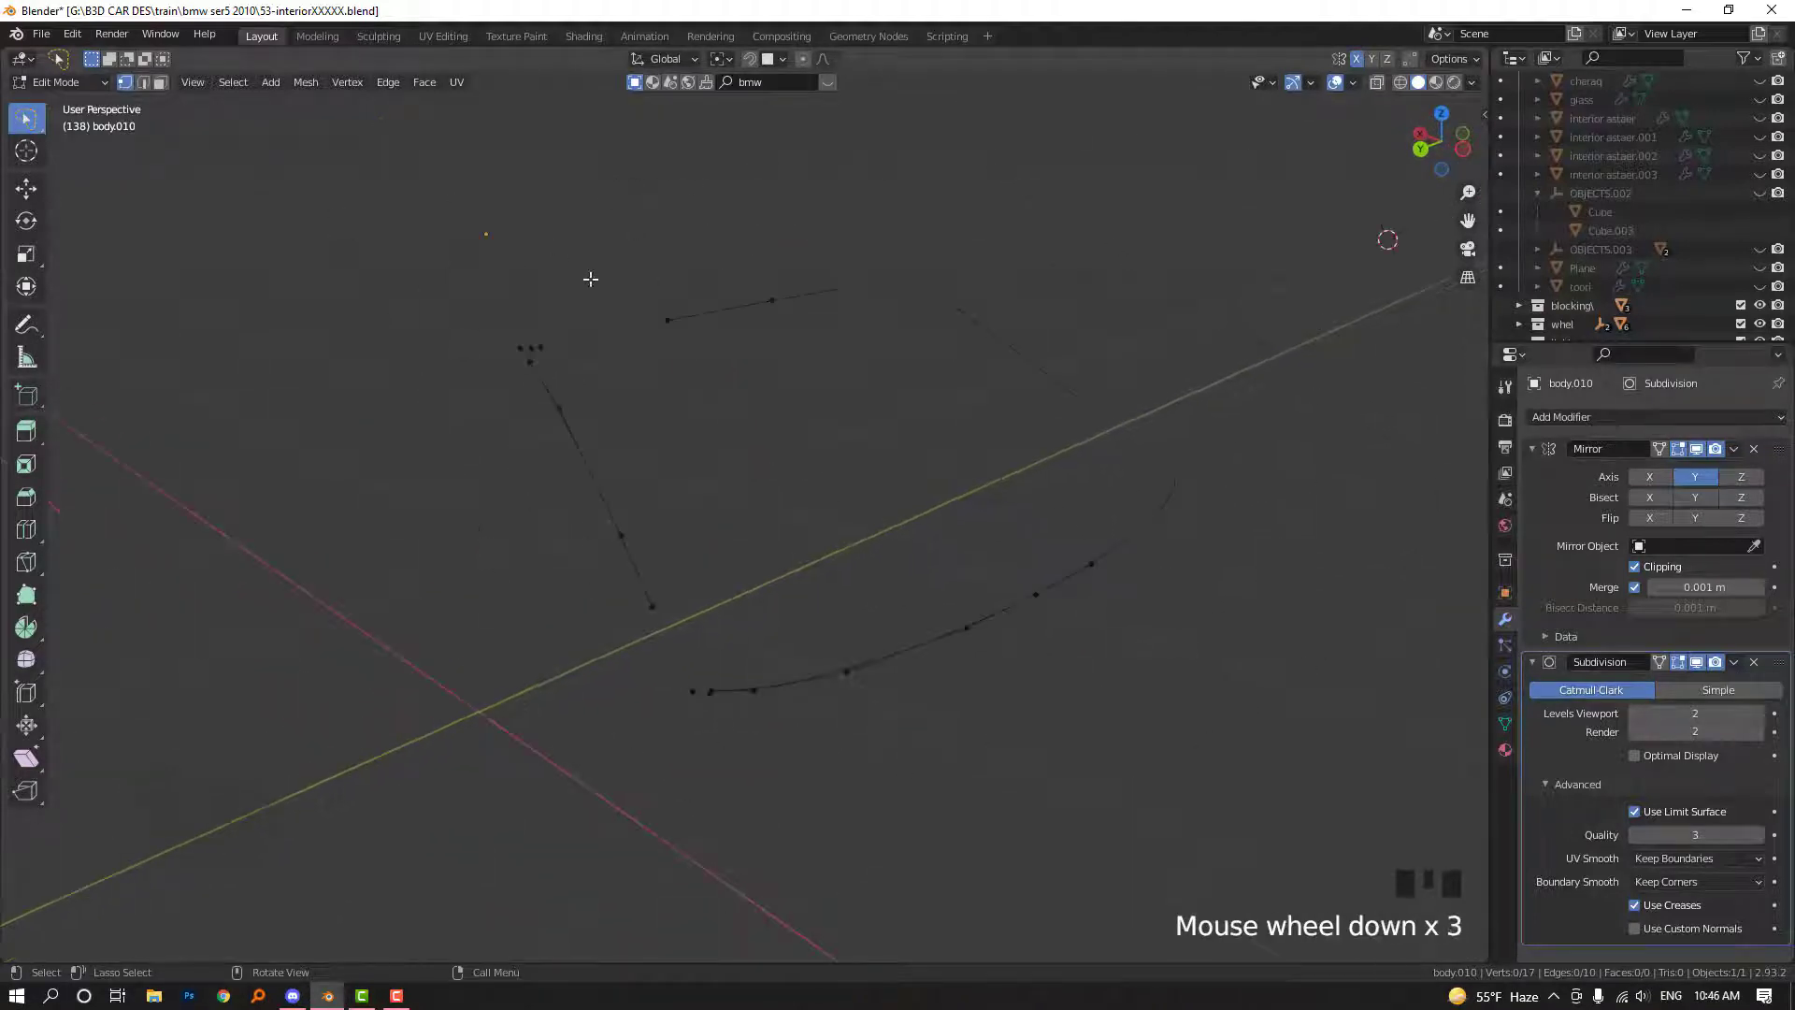
Connect the lowest pillar vertex to the loose corner vertex at the base with an edge
{"action": "left_click", "coordinate": [651, 607]}
{"action": "middle_click_drag", "start_coordinate": [653, 608], "coordinate": [682, 508], "text": "shift"}
{"action": "scroll", "coordinate": [902, 531], "scroll_direction": "down", "scroll_amount": 1}
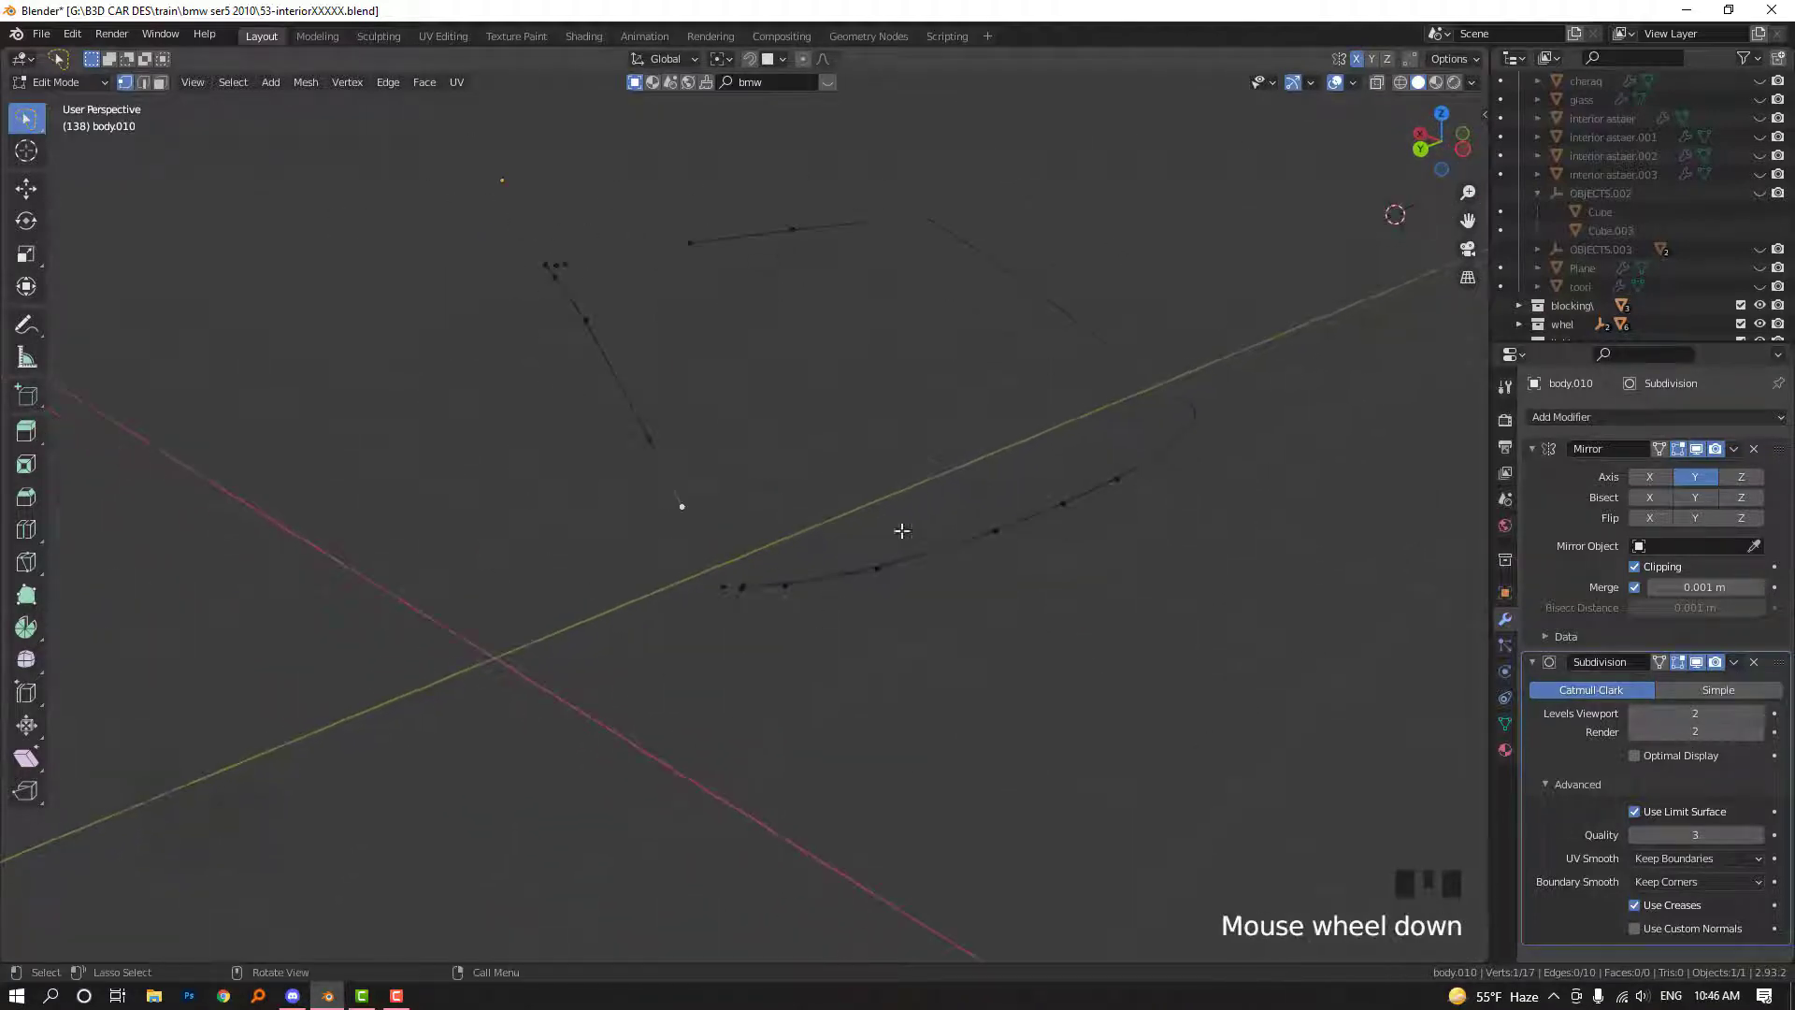
{"action": "left_click", "coordinate": [735, 588], "text": "shift"}
{"action": "scroll", "coordinate": [757, 573], "scroll_direction": "up", "scroll_amount": 2}
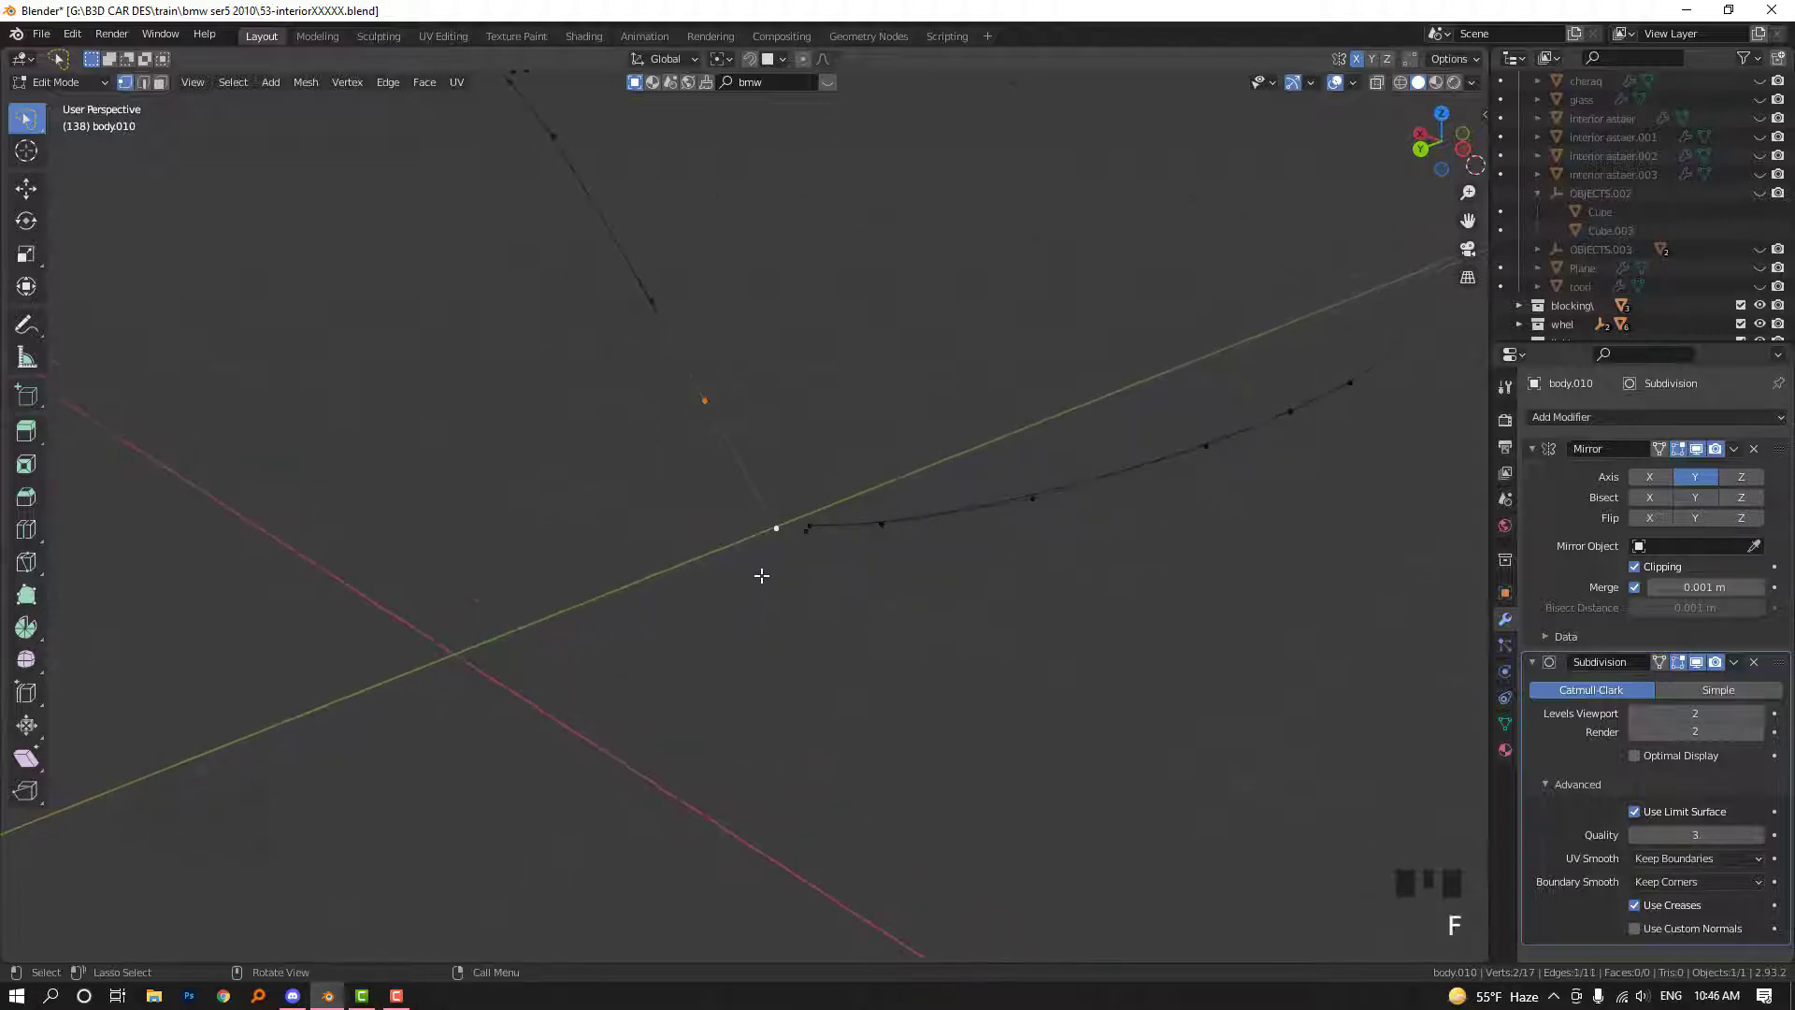
Bridge the remaining gaps at the lower corner with edges so the pillar line meets the base curve
{"action": "left_click", "coordinate": [861, 550]}
{"action": "left_click", "coordinate": [805, 538], "text": "shift"}
{"action": "scroll", "coordinate": [836, 551], "scroll_direction": "up", "scroll_amount": 1}
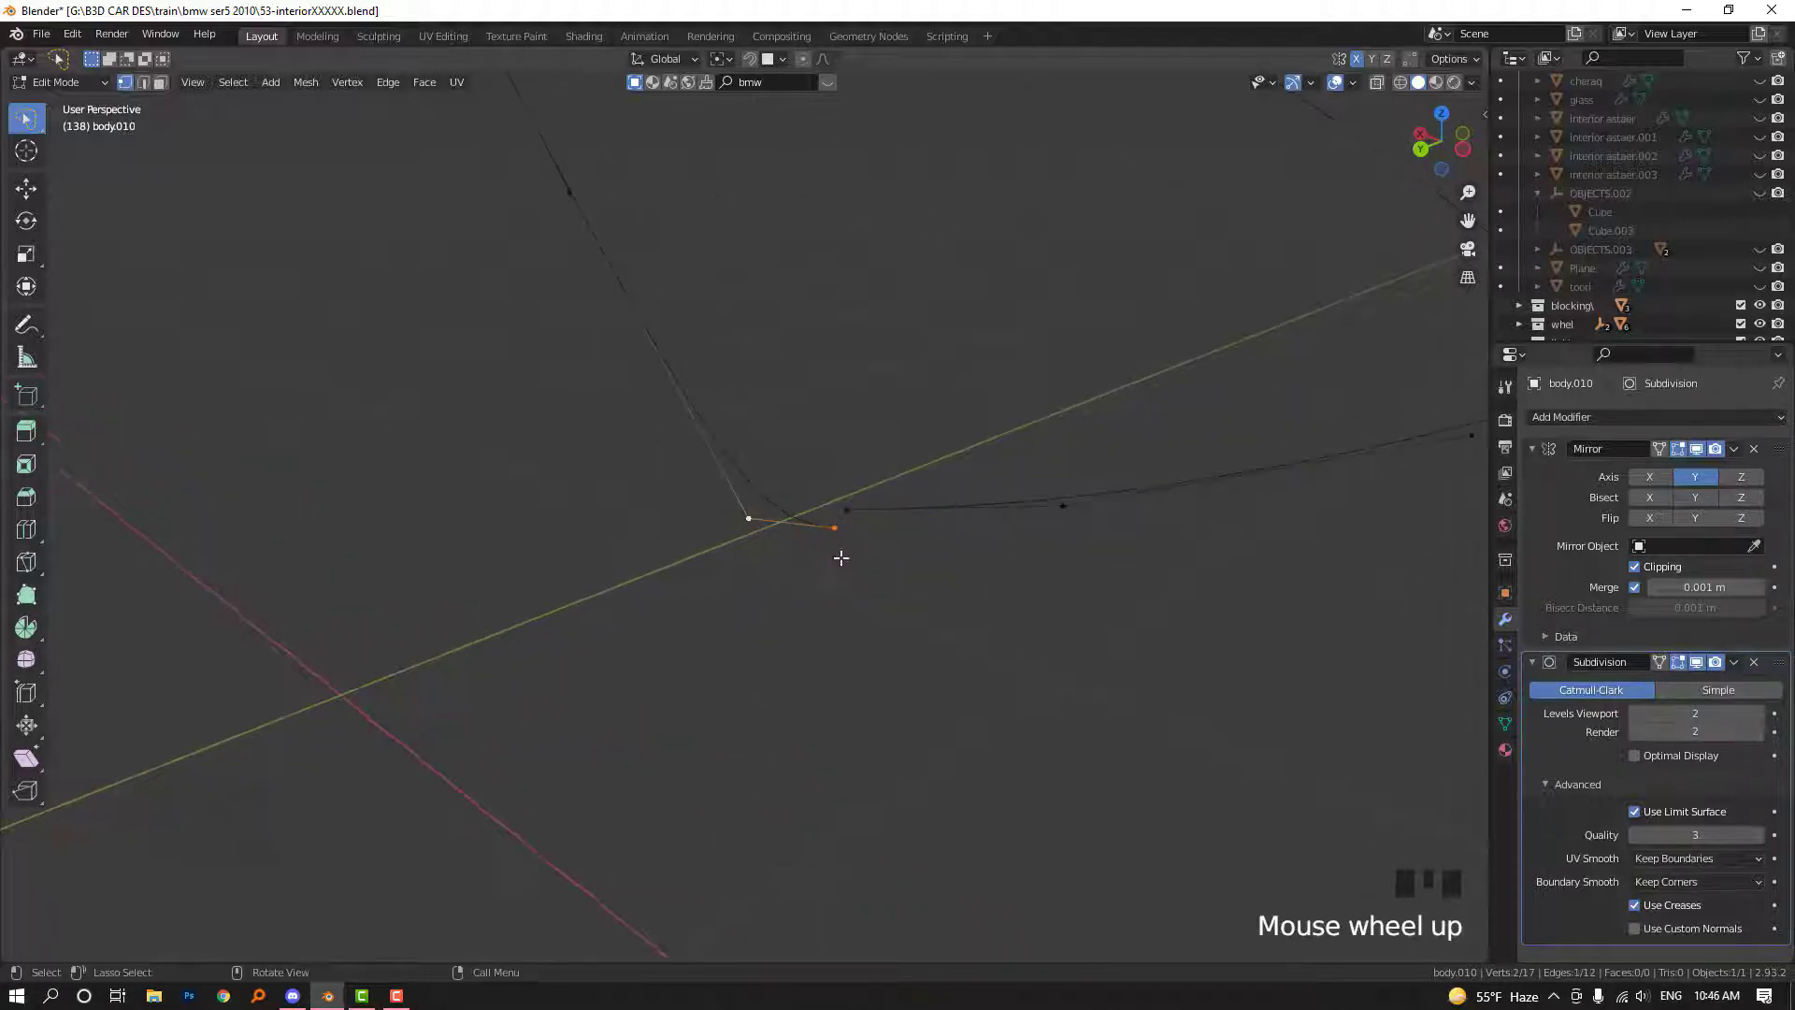
{"action": "left_click", "coordinate": [861, 535]}
{"action": "key", "text": "f"}
{"action": "scroll", "coordinate": [878, 513], "scroll_direction": "down", "scroll_amount": 4}
{"action": "middle_click_drag", "start_coordinate": [877, 513], "coordinate": [845, 461], "text": "shift"}
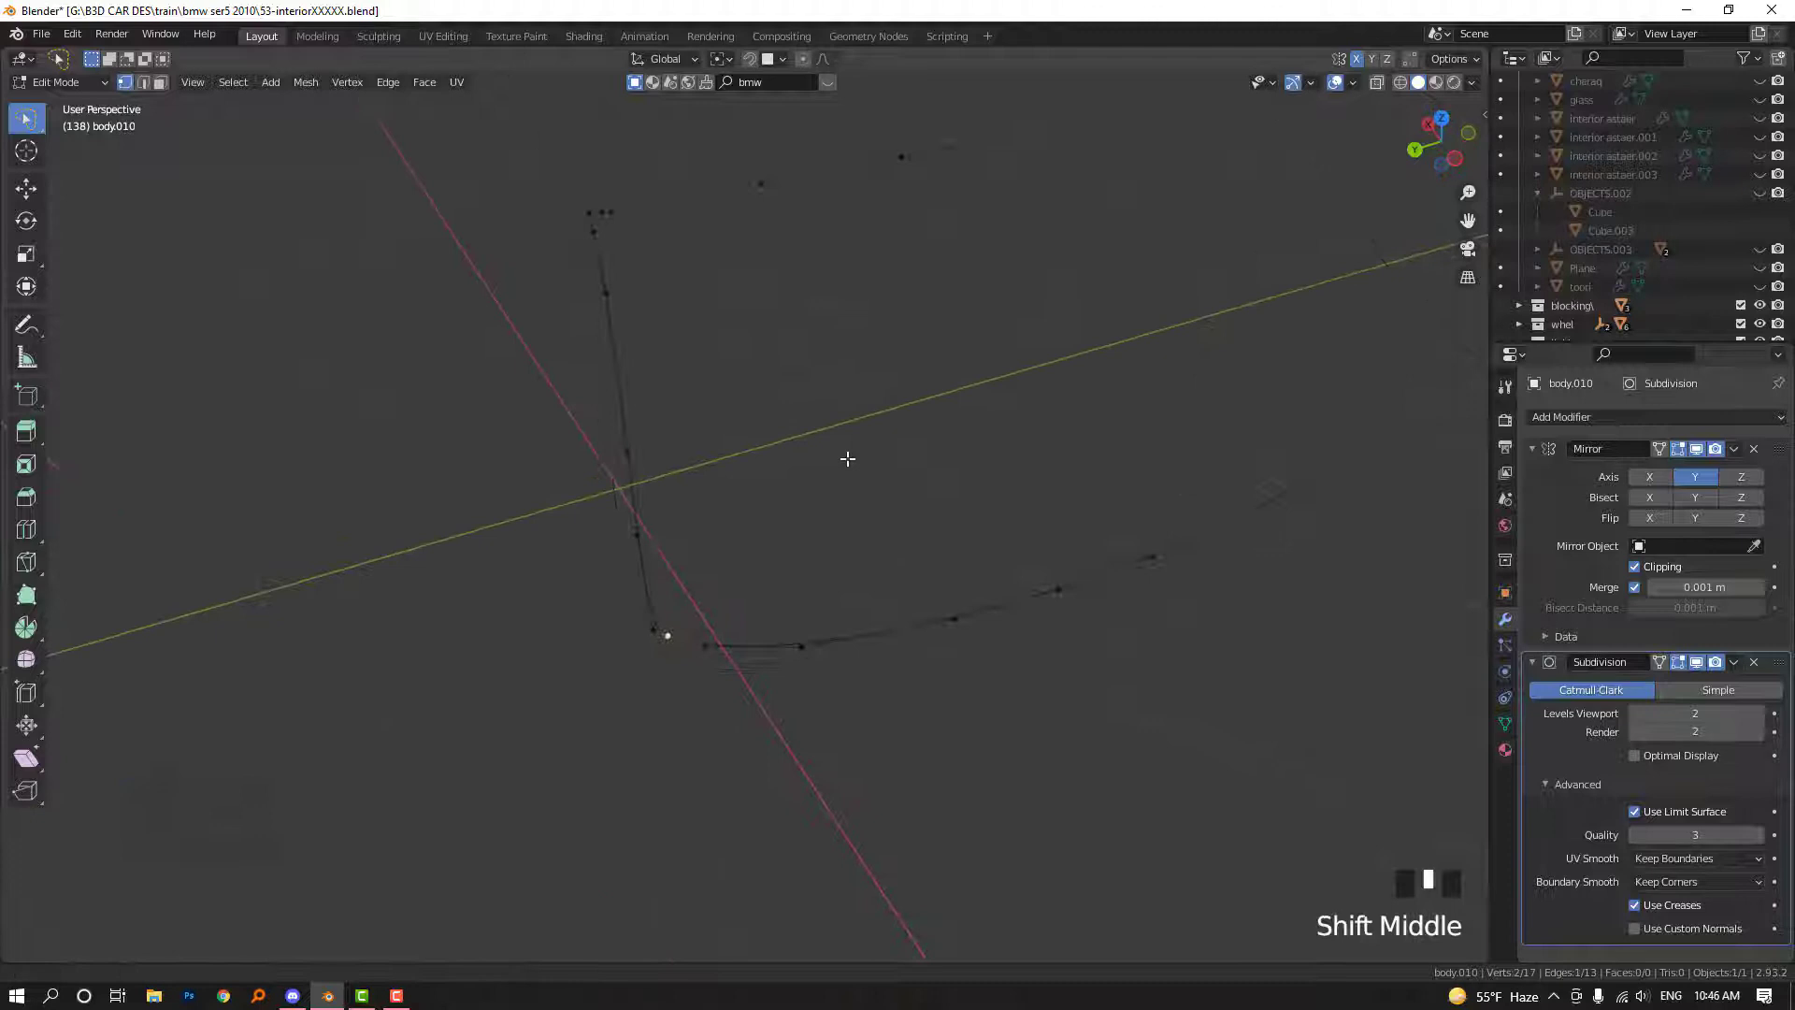
Try to connect the loose vertices at the outline's upper pillar corner with edges
{"action": "scroll", "coordinate": [684, 490], "scroll_direction": "up", "scroll_amount": 3}
{"action": "left_click", "coordinate": [621, 502]}
{"action": "left_click", "coordinate": [645, 499], "text": "shift"}
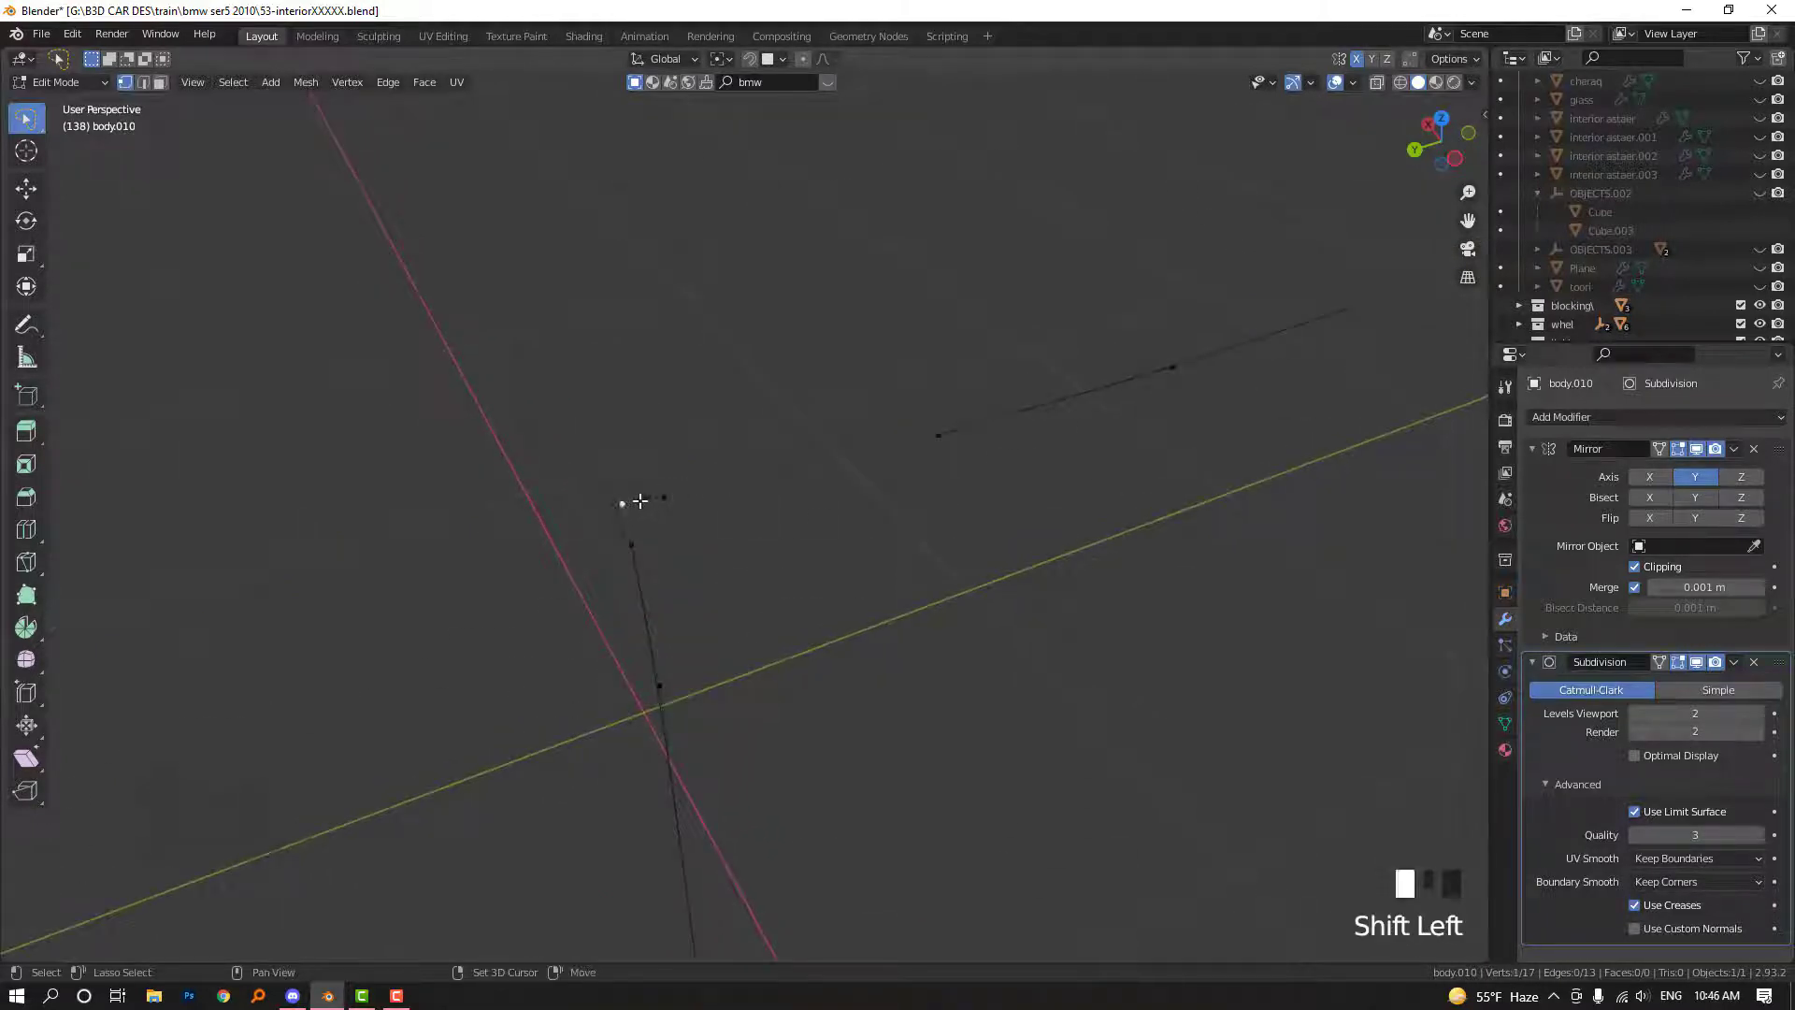
{"action": "key", "text": "f"}
{"action": "left_click", "coordinate": [667, 496], "text": "shift"}
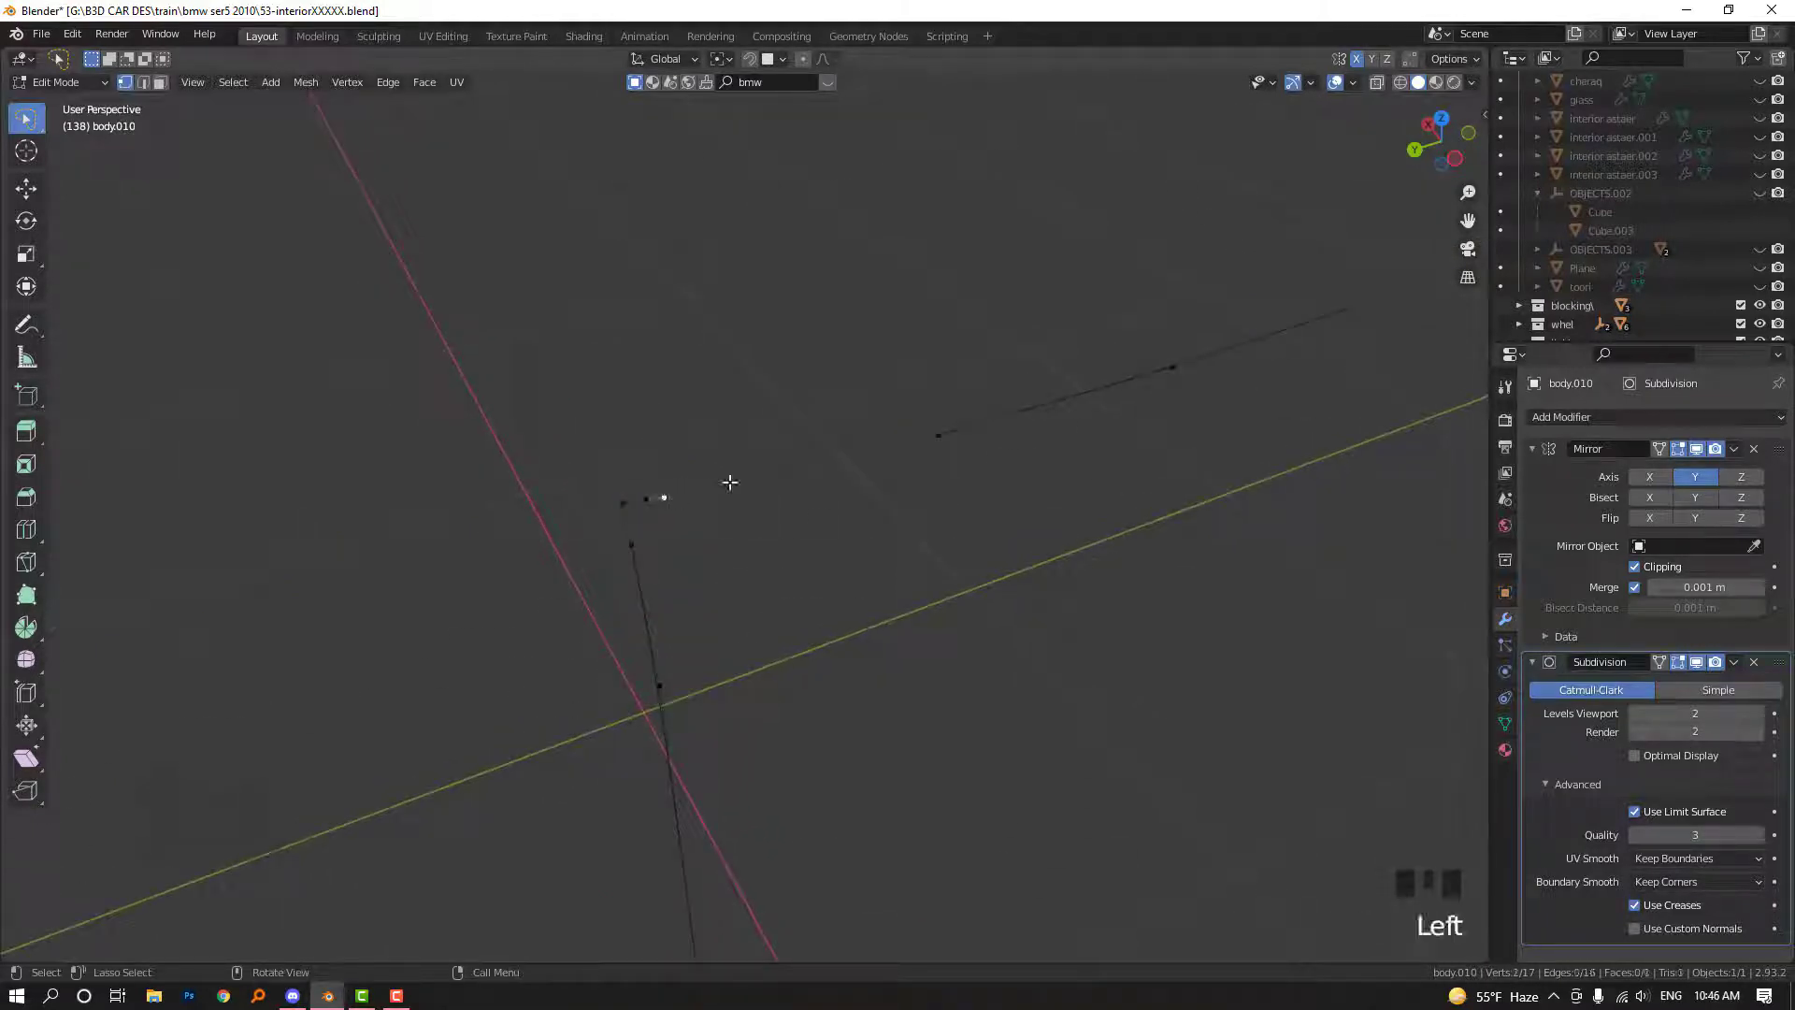
{"action": "key", "text": "ctrl+z"}
{"action": "key", "text": "ctrl+z"}
{"action": "key", "text": "ctrl+z"}
Join the upper corner vertices to the roof's front edge line with new edges, and return to Object Mode
{"action": "left_click", "coordinate": [663, 499]}
{"action": "key", "text": "f"}
{"action": "left_click", "coordinate": [935, 432], "text": "shift"}
{"action": "key", "text": "f"}
{"action": "scroll", "coordinate": [935, 439], "scroll_direction": "down", "scroll_amount": 3}
{"action": "middle_click_drag", "start_coordinate": [925, 500], "coordinate": [983, 456]}
{"action": "key", "text": "f"}
{"action": "key", "text": "Tab"}
{"action": "key", "text": "Tab"}
{"action": "middle_click_drag", "start_coordinate": [983, 456], "coordinate": [999, 571]}
{"action": "key", "text": "Tab"}
Unhide all car parts and hide the glass object
{"action": "key", "text": "alt+h"}
{"action": "left_click", "coordinate": [1036, 661]}
{"action": "key", "text": "h"}
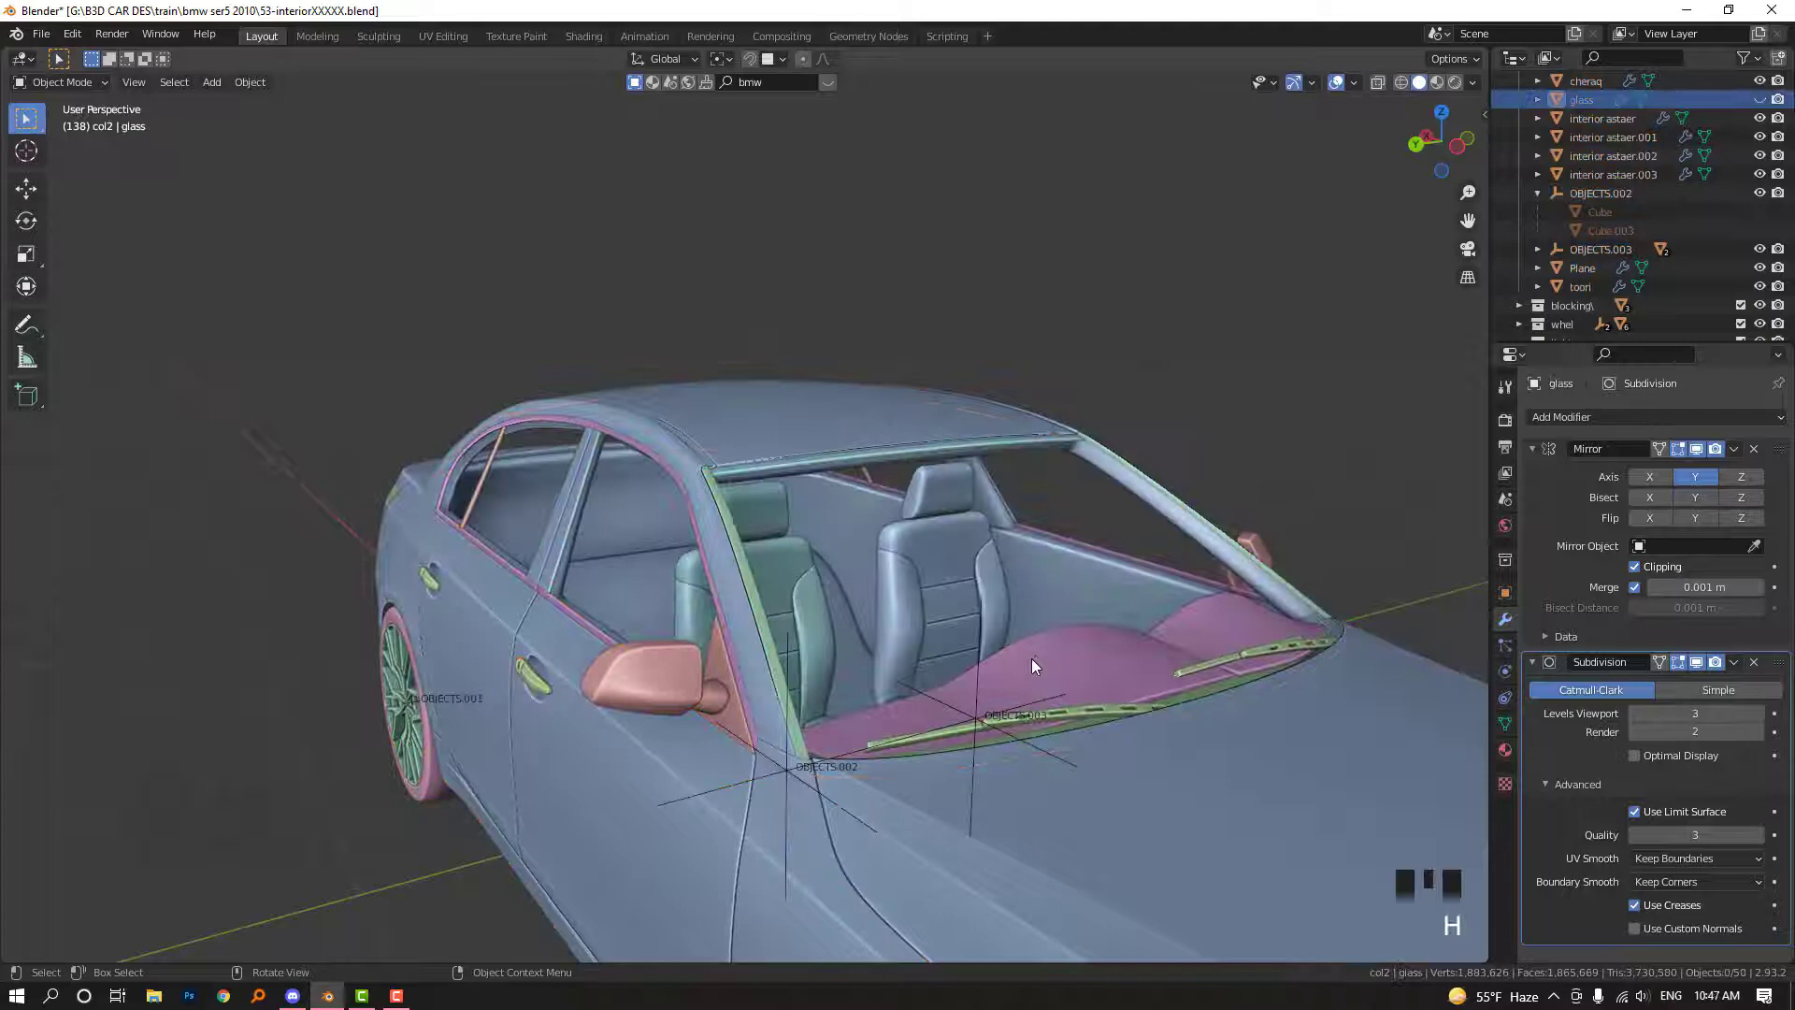
Hide the front seats, the dashboard and the other interior pieces visible through the windshield opening
{"action": "left_click", "coordinate": [950, 612]}
{"action": "key", "text": "h"}
{"action": "left_click", "coordinate": [1008, 660]}
{"action": "key", "text": "h"}
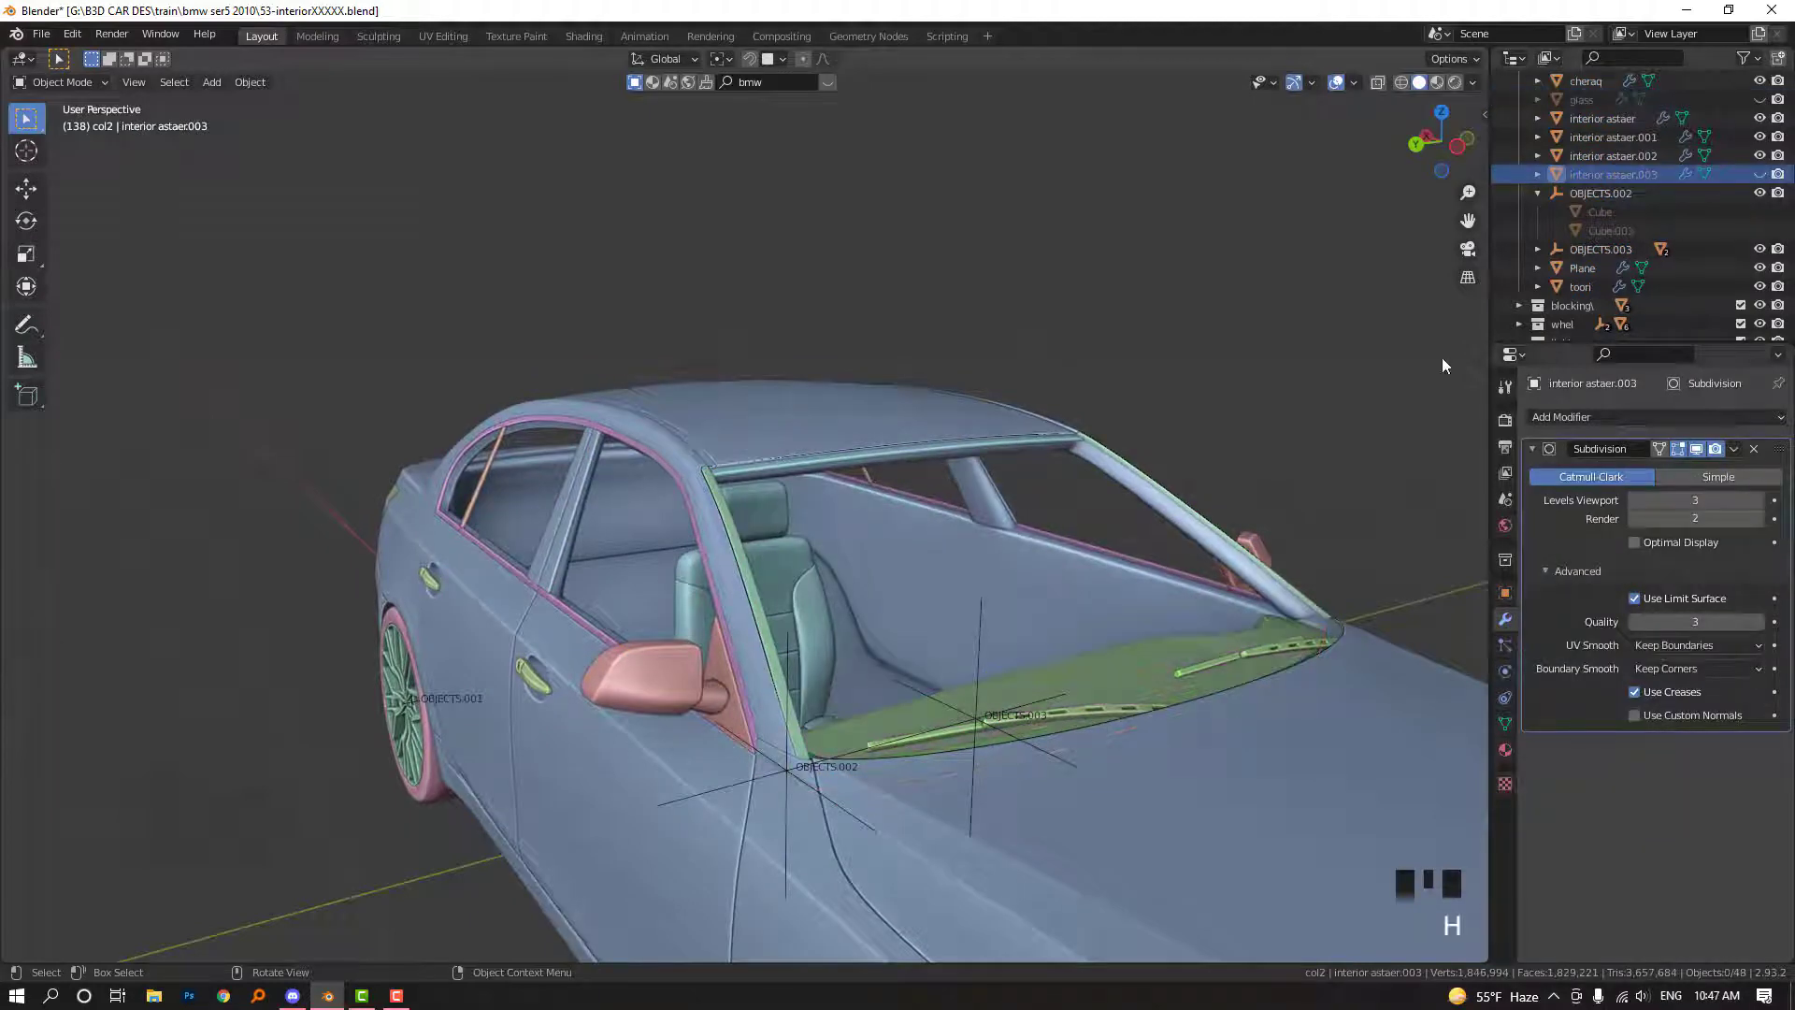
{"action": "left_click", "coordinate": [1094, 645]}
{"action": "key", "text": "h"}
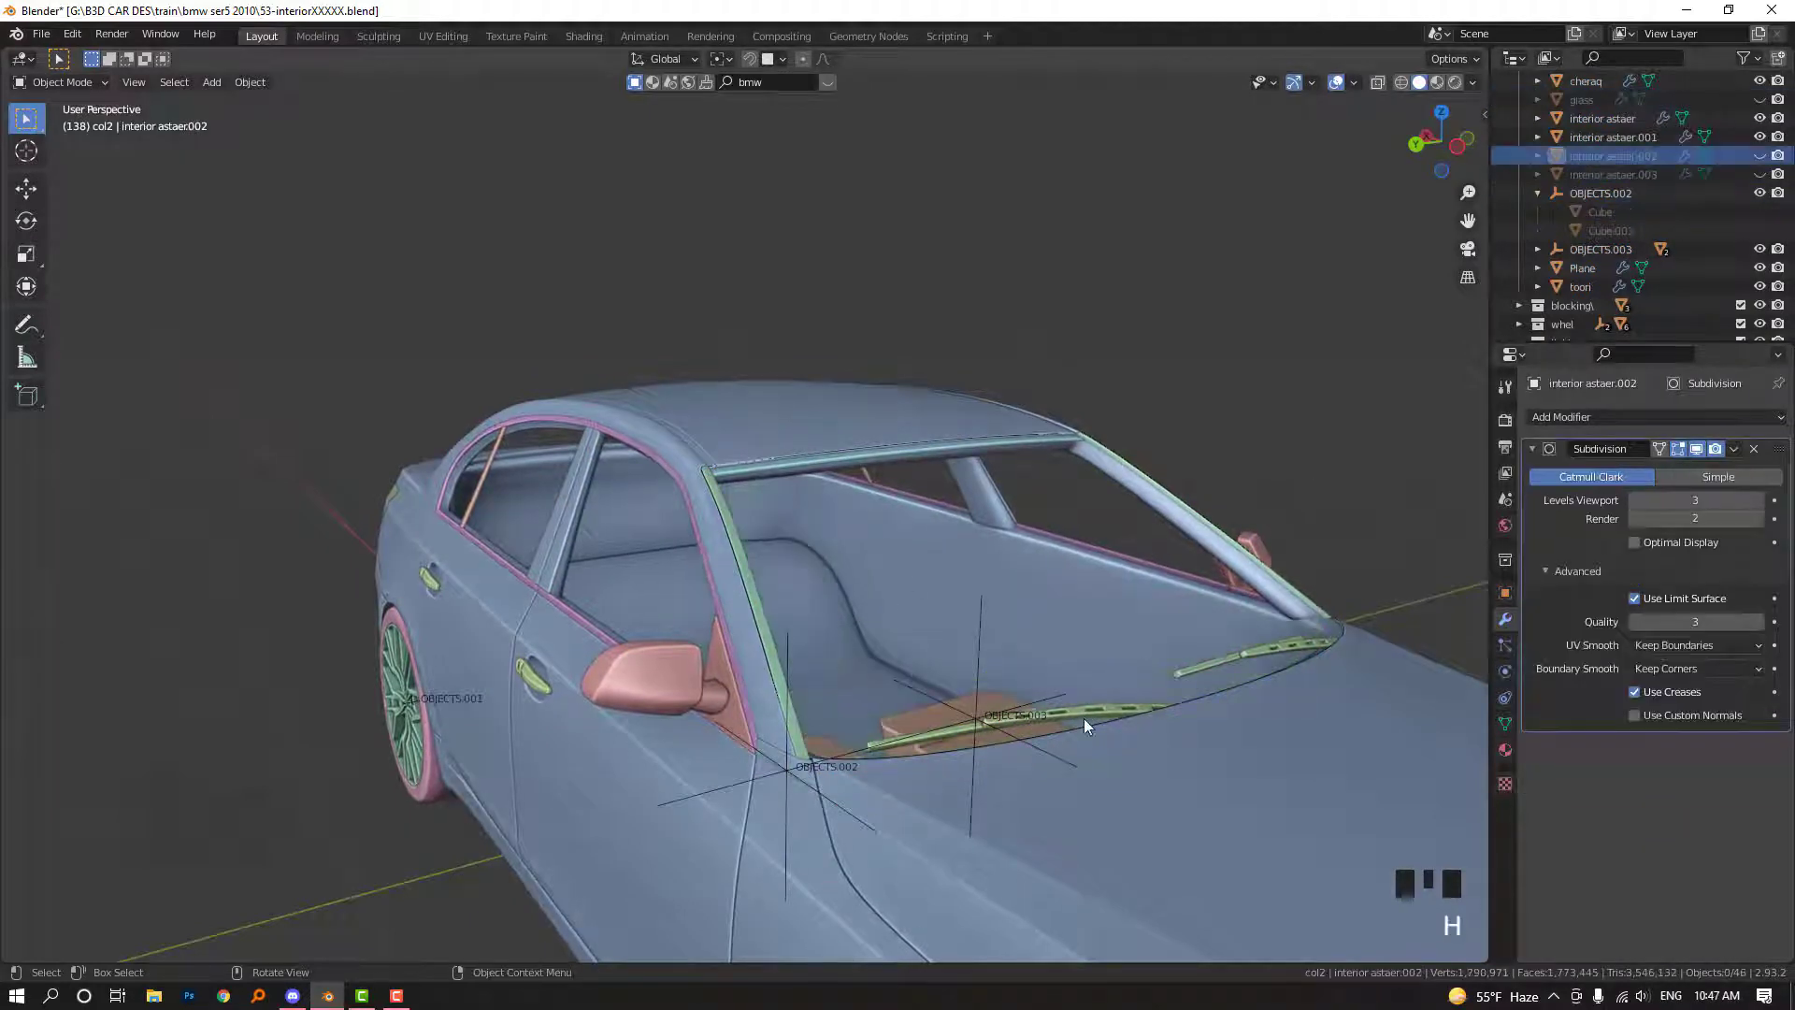
{"action": "left_click", "coordinate": [1010, 718]}
{"action": "left_click", "coordinate": [862, 750]}
{"action": "key", "text": "h"}
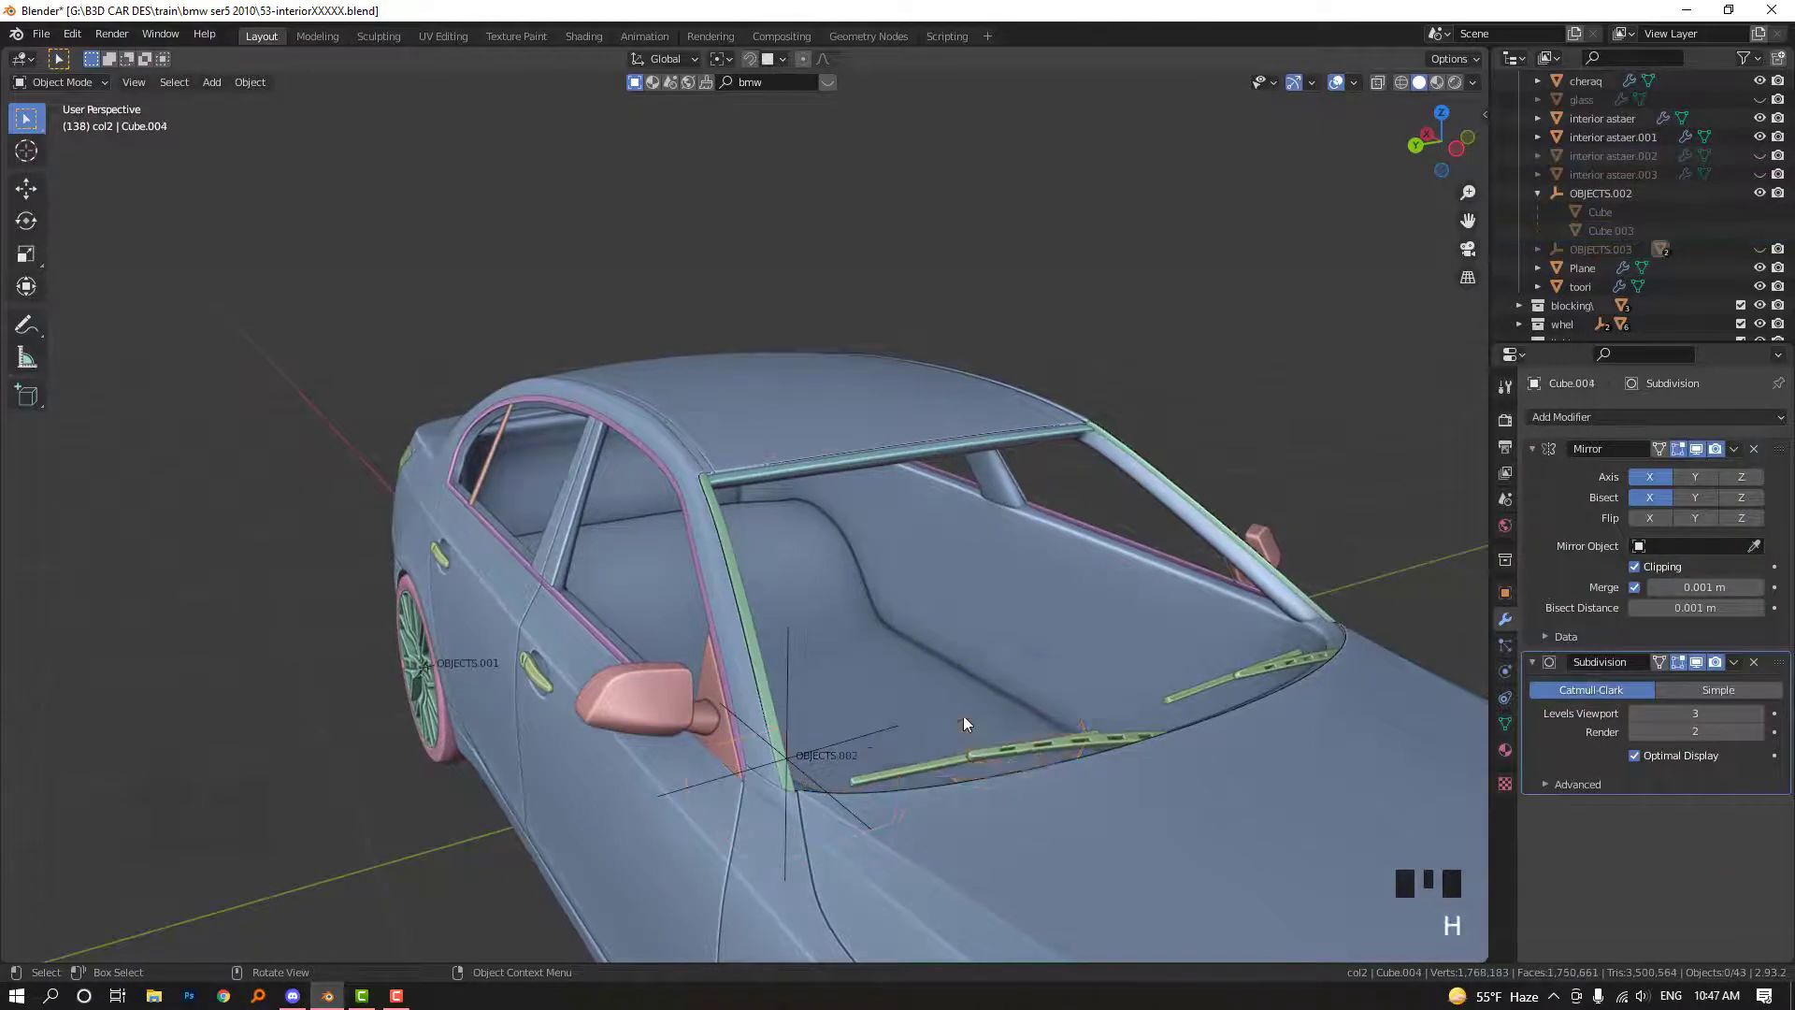
Select the windshield outline object body.010 at the foot of the A-pillar
{"action": "scroll", "coordinate": [962, 716], "scroll_direction": "up", "scroll_amount": 5}
{"action": "left_click", "coordinate": [836, 653]}
{"action": "middle_click_drag", "start_coordinate": [836, 652], "coordinate": [693, 518]}
{"action": "scroll", "coordinate": [735, 460], "scroll_direction": "up", "scroll_amount": 3}
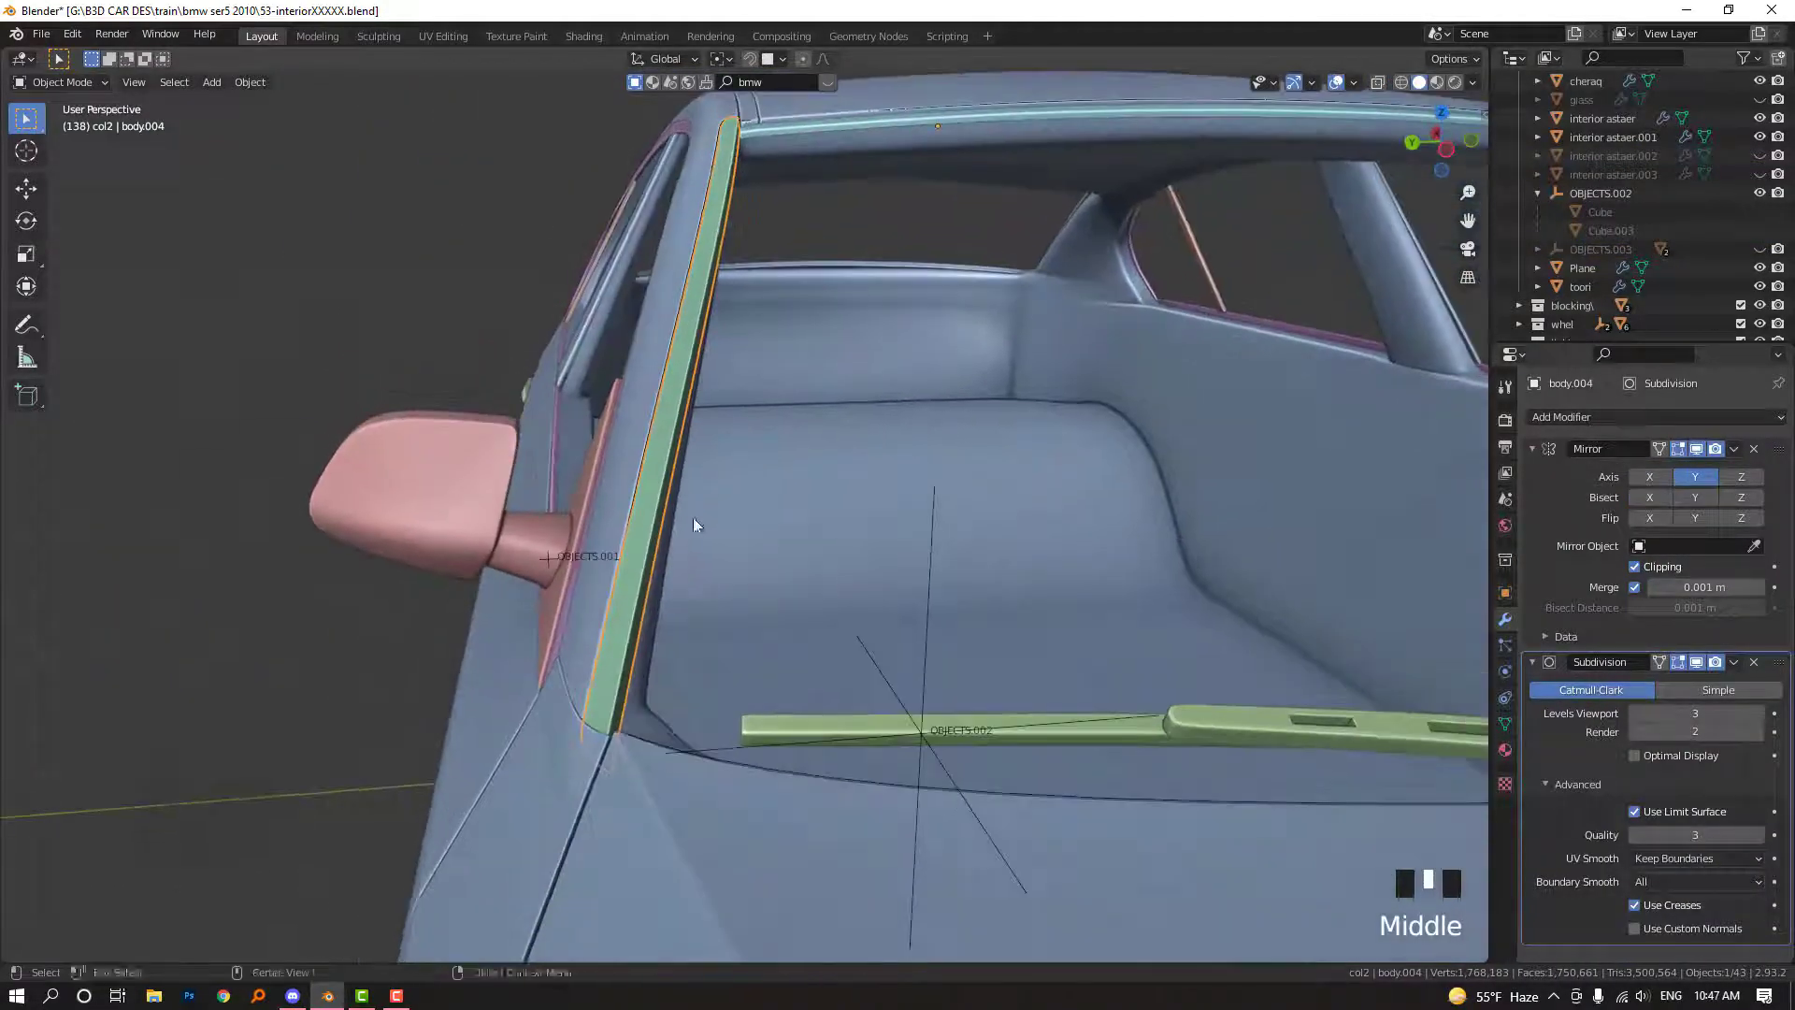
{"action": "key", "text": "alt+z"}
{"action": "key", "text": "alt+z"}
{"action": "left_click", "coordinate": [640, 740]}
{"action": "left_click", "coordinate": [644, 745]}
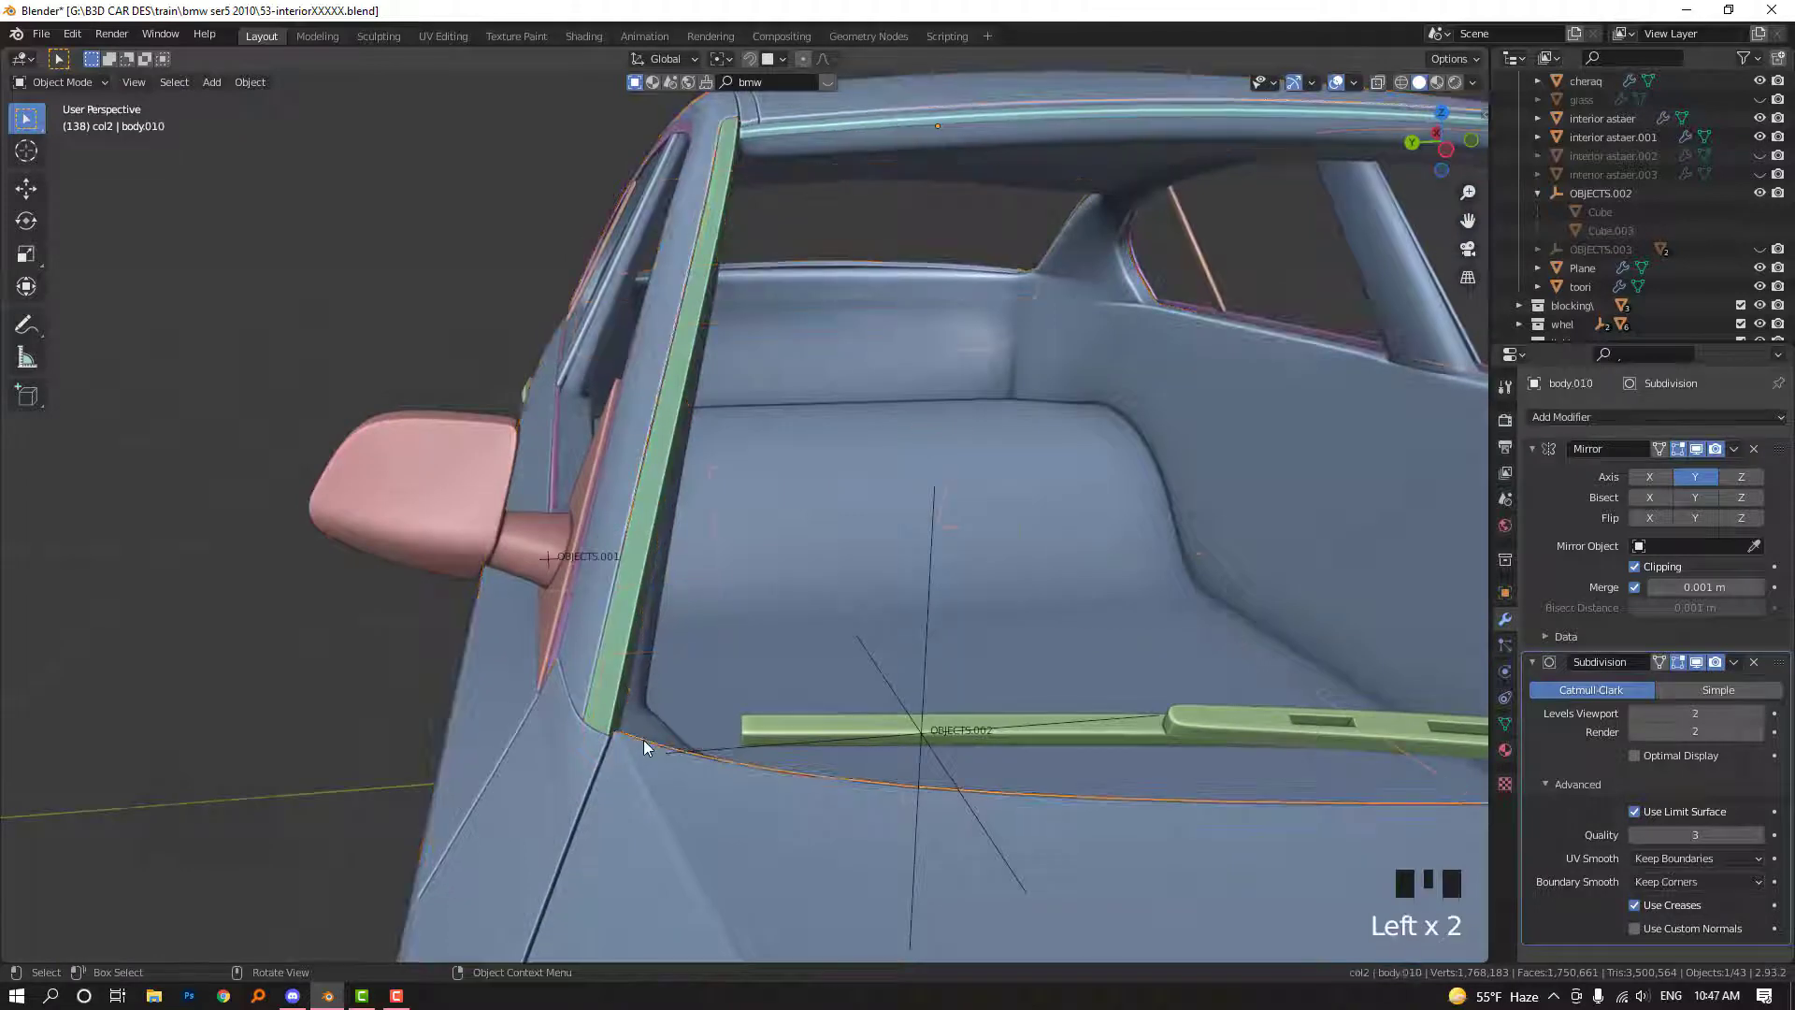
Delete the intermediate vertices along the A-pillar side of the windshield outline, between its lower and upper corners
{"action": "key", "text": "Tab"}
{"action": "key", "text": "alt+z"}
{"action": "key", "text": "w"}
{"action": "key", "text": "w"}
{"action": "key", "text": "w"}
{"action": "key", "text": "w"}
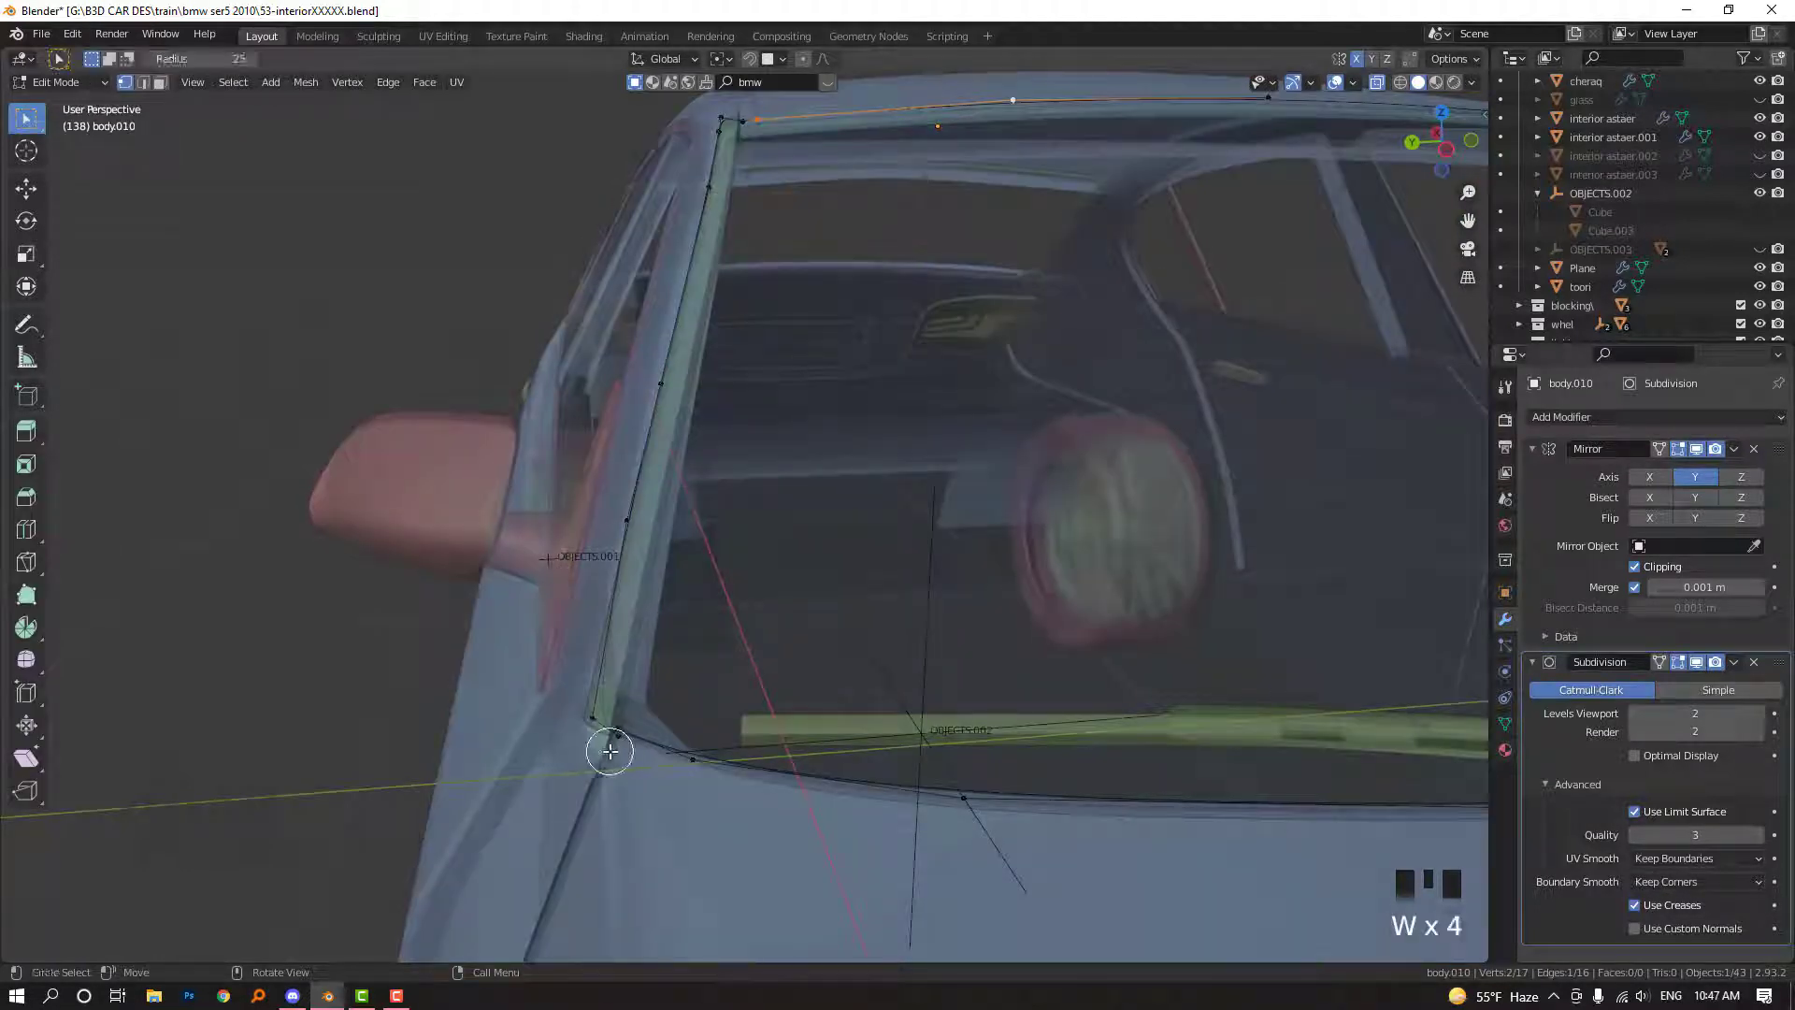
{"action": "left_click_drag", "start_coordinate": [611, 754], "coordinate": [579, 704]}
{"action": "middle_click_drag", "start_coordinate": [641, 385], "coordinate": [633, 452], "text": "shift"}
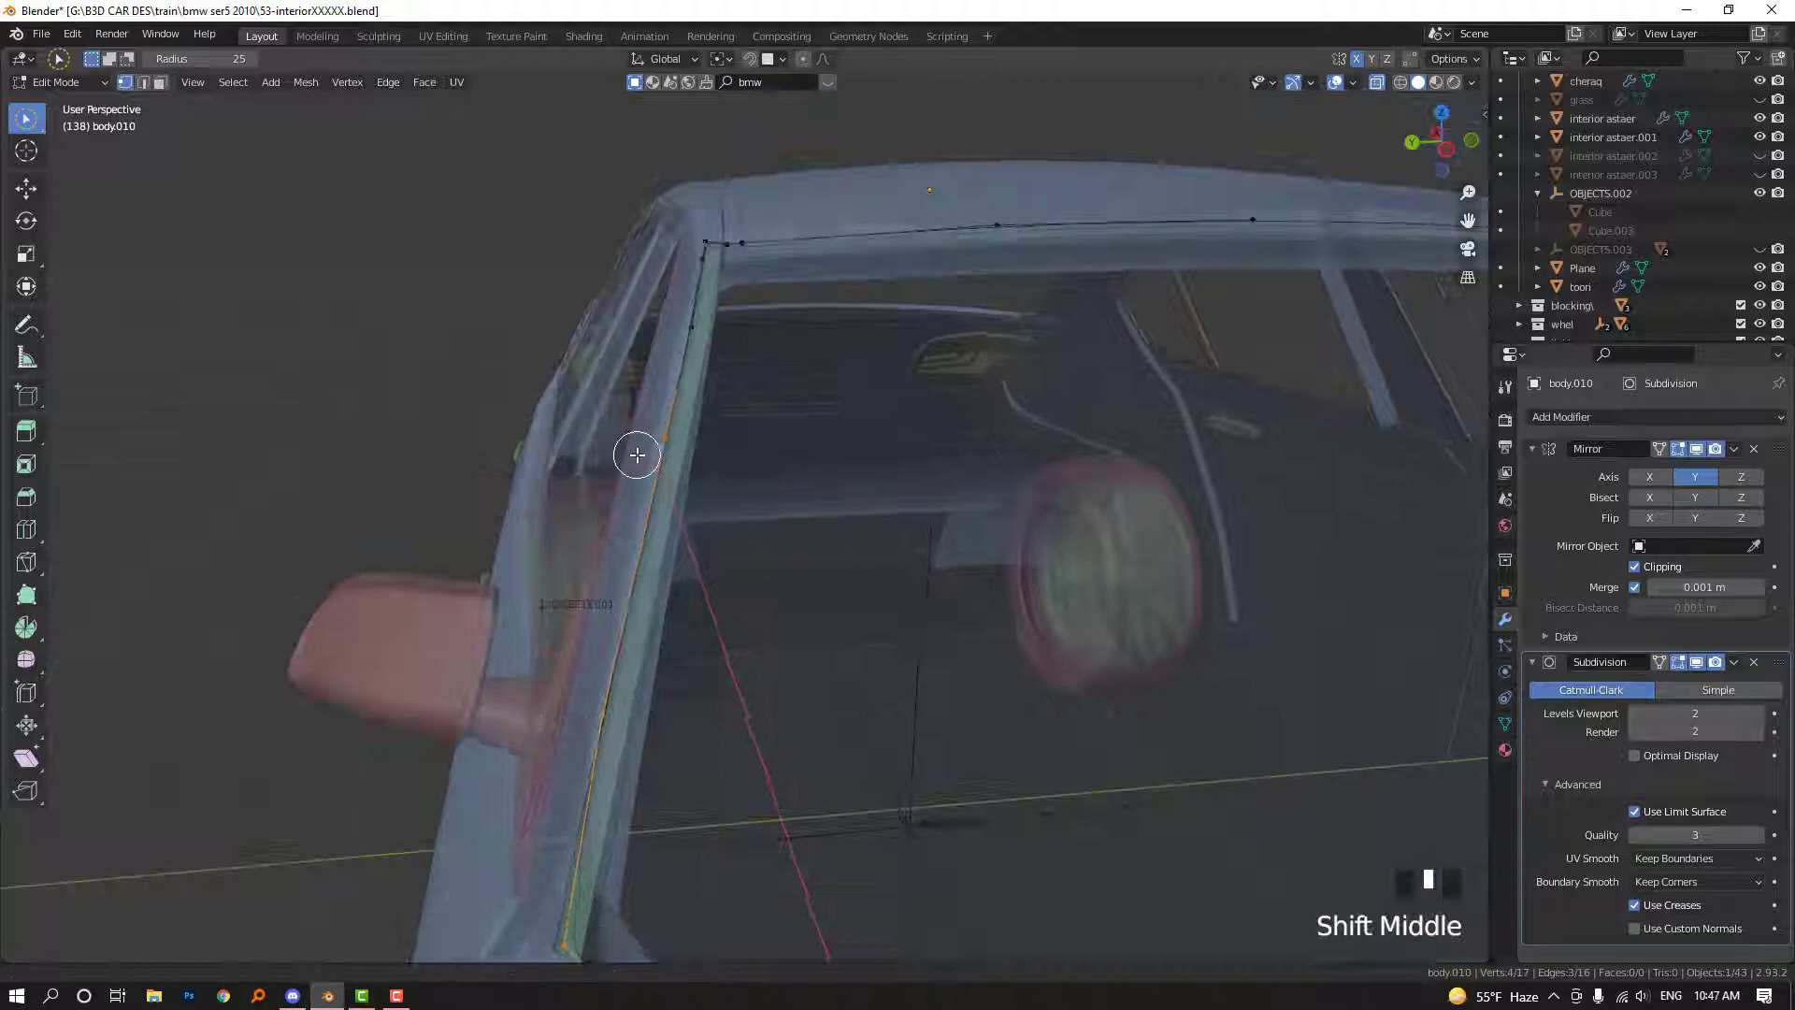
{"action": "left_click_drag", "start_coordinate": [632, 452], "coordinate": [688, 212], "text": "shift"}
{"action": "left_click_drag", "start_coordinate": [679, 366], "coordinate": [710, 265], "text": "shift"}
{"action": "key", "text": "x"}
{"action": "left_click", "coordinate": [710, 263]}
Join the outline's upper and lower corner vertices with a single straight edge along the A-pillar
{"action": "left_click", "coordinate": [713, 258]}
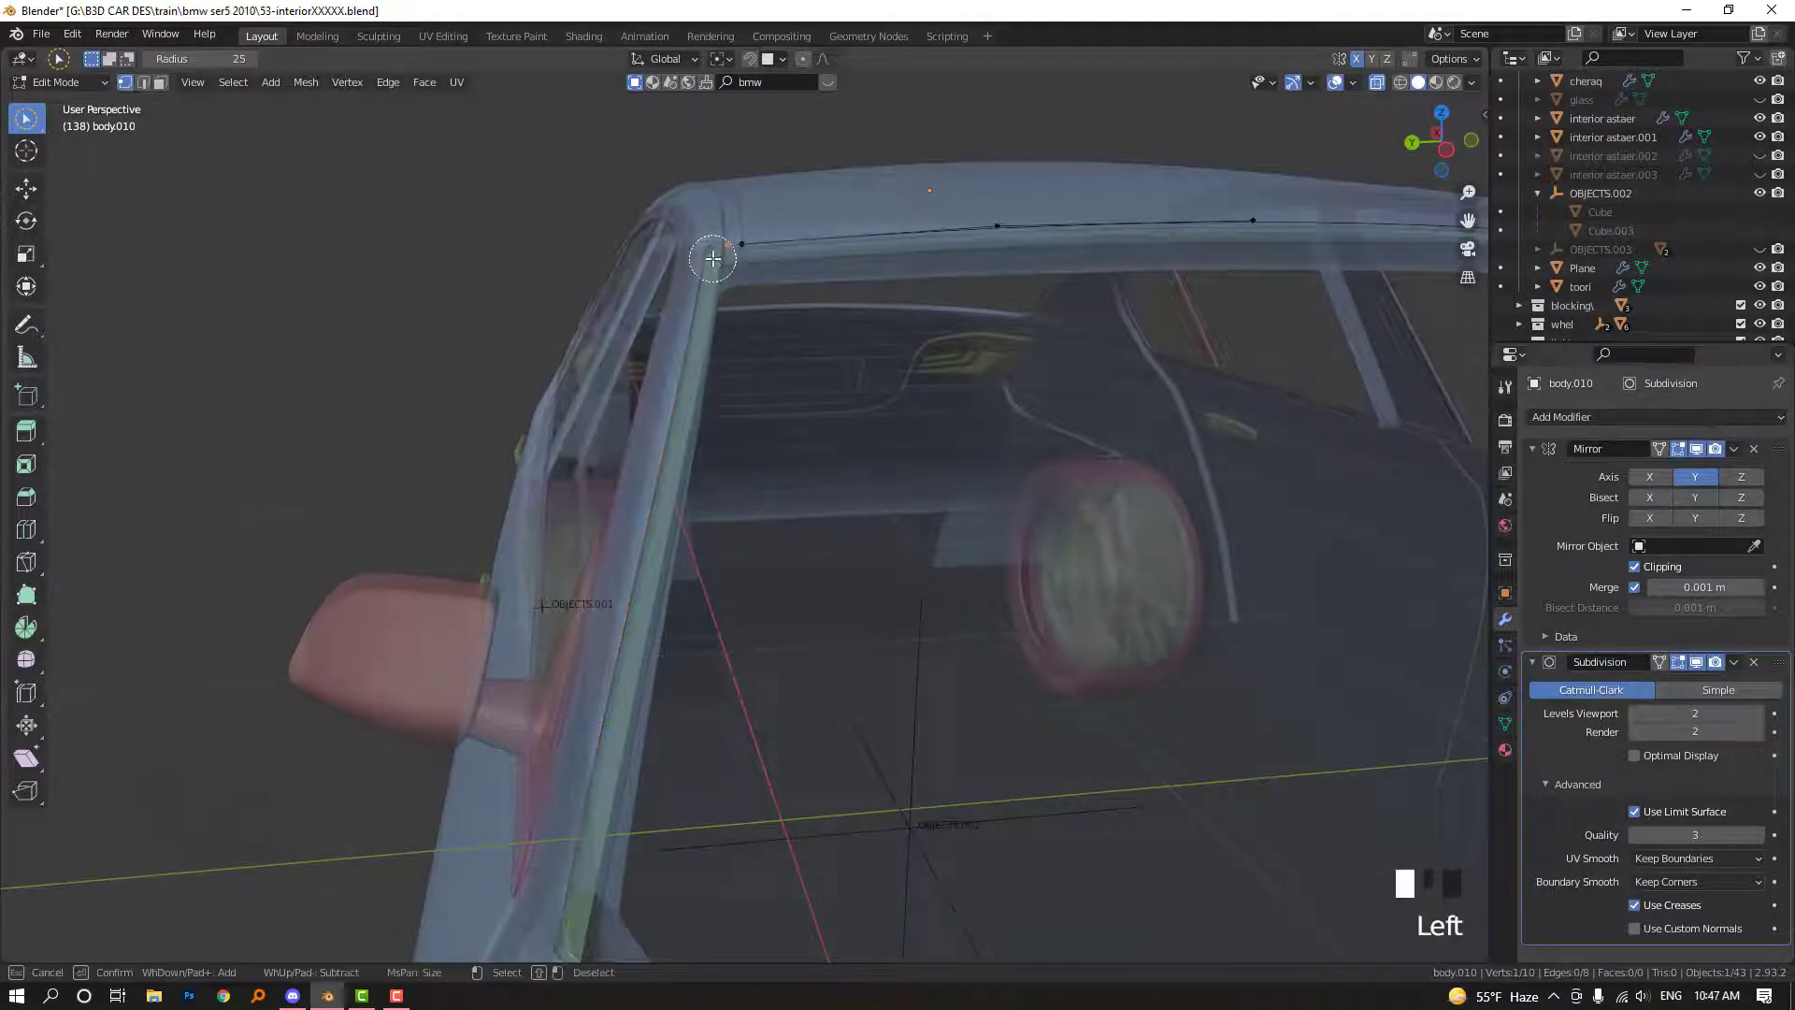
{"action": "middle_click_drag", "start_coordinate": [615, 654], "coordinate": [661, 364], "text": "shift"}
{"action": "left_click_drag", "start_coordinate": [621, 495], "coordinate": [629, 505], "text": "shift"}
{"action": "key", "text": "f"}
{"action": "key", "text": "alt+z"}
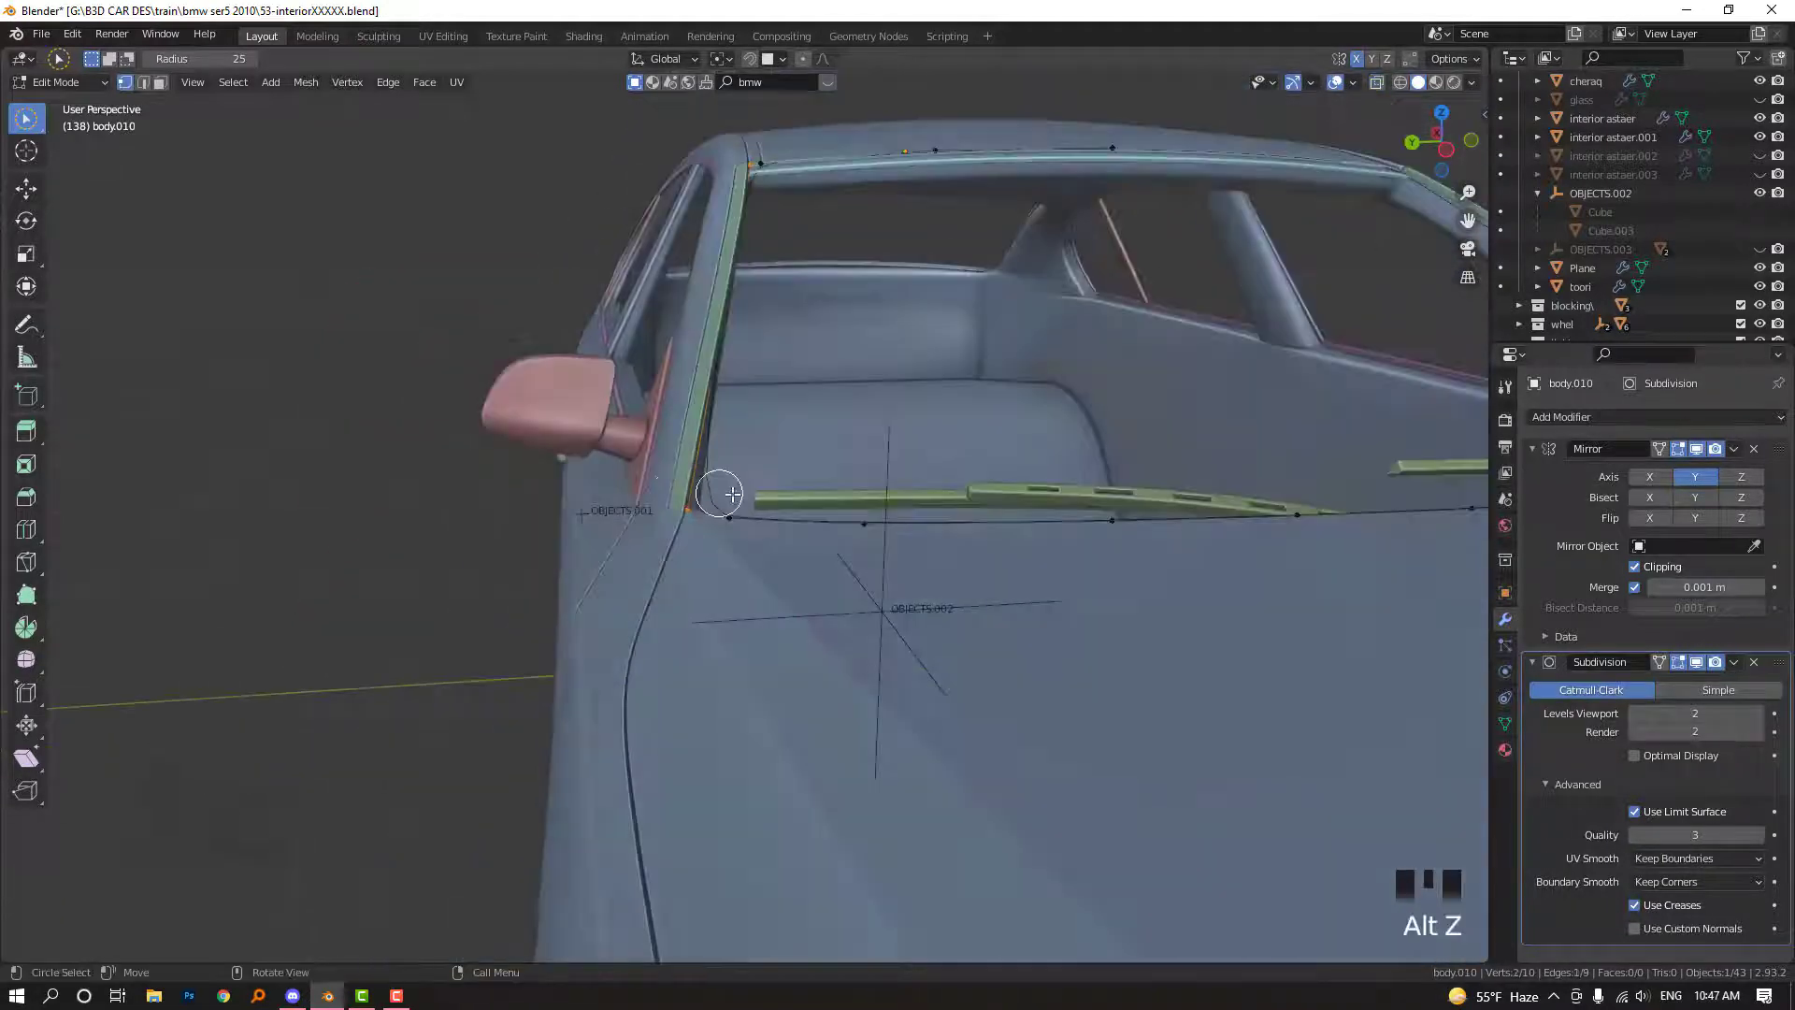
Cut a new vertex into the bottom edge segment beside the lower corner and slide it towards the pillar
{"action": "scroll", "coordinate": [673, 533], "scroll_direction": "up", "scroll_amount": 3}
{"action": "key", "text": "ctrl+r"}
{"action": "left_click", "coordinate": [637, 522]}
{"action": "right_click", "coordinate": [637, 521]}
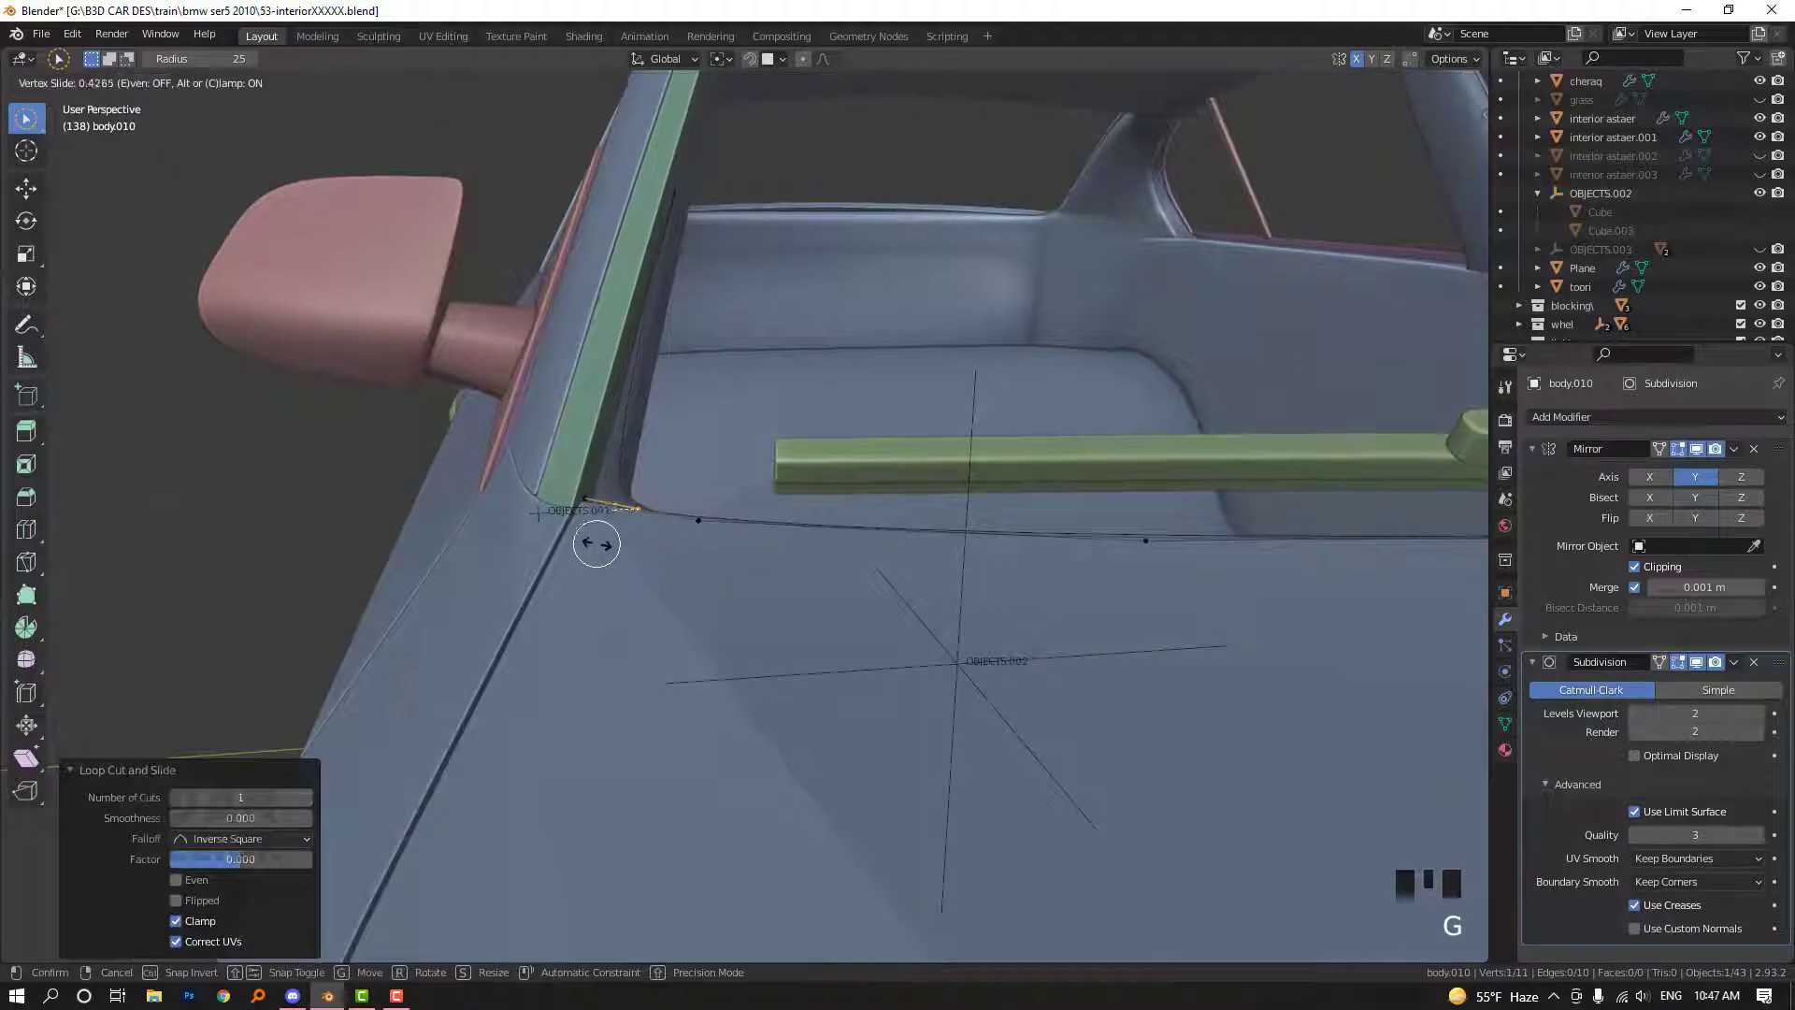
Cut a vertex into the A-pillar edge and slide it down to just above the lower corner
{"action": "scroll", "coordinate": [609, 408], "scroll_direction": "down", "scroll_amount": 4}
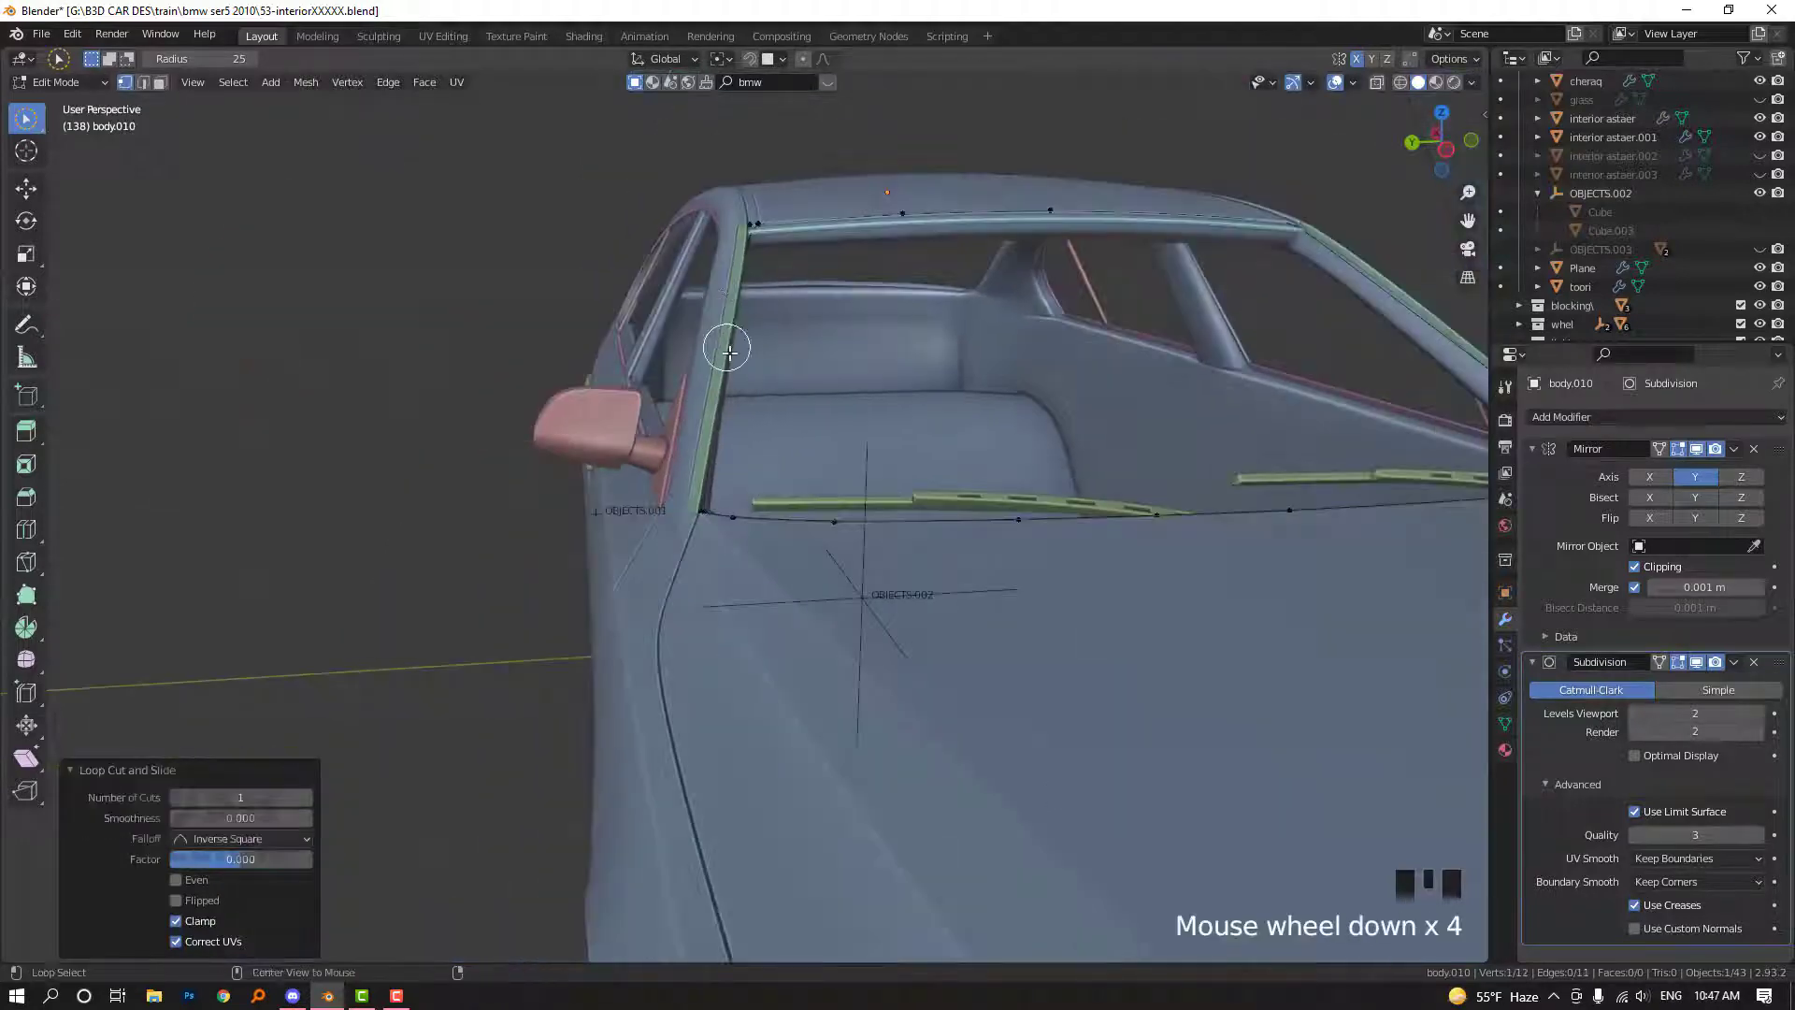
{"action": "key", "text": "g"}
{"action": "key", "text": "g"}
{"action": "left_click", "coordinate": [701, 533]}
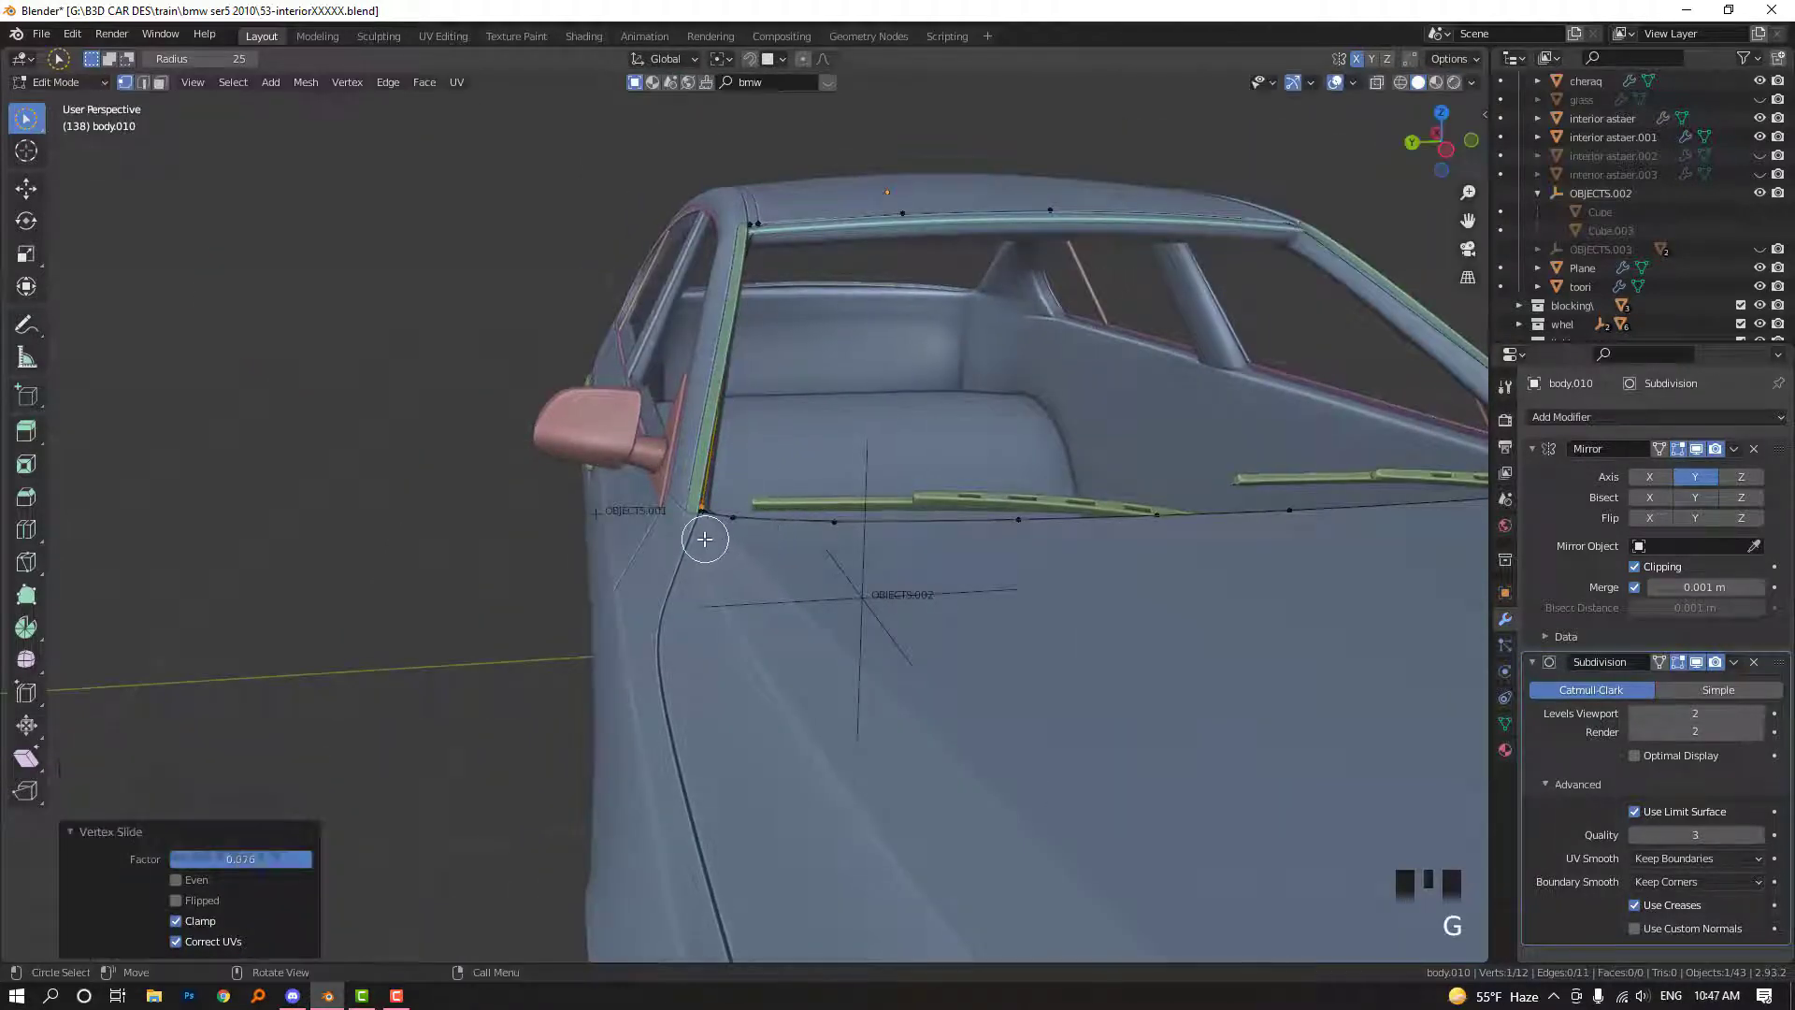
{"action": "scroll", "coordinate": [701, 532], "scroll_direction": "up", "scroll_amount": 5}
{"action": "middle_click_drag", "start_coordinate": [701, 533], "coordinate": [780, 546], "text": "shift"}
{"action": "scroll", "coordinate": [781, 547], "scroll_direction": "down", "scroll_amount": 1}
{"action": "key", "text": "g"}
{"action": "key", "text": "g"}
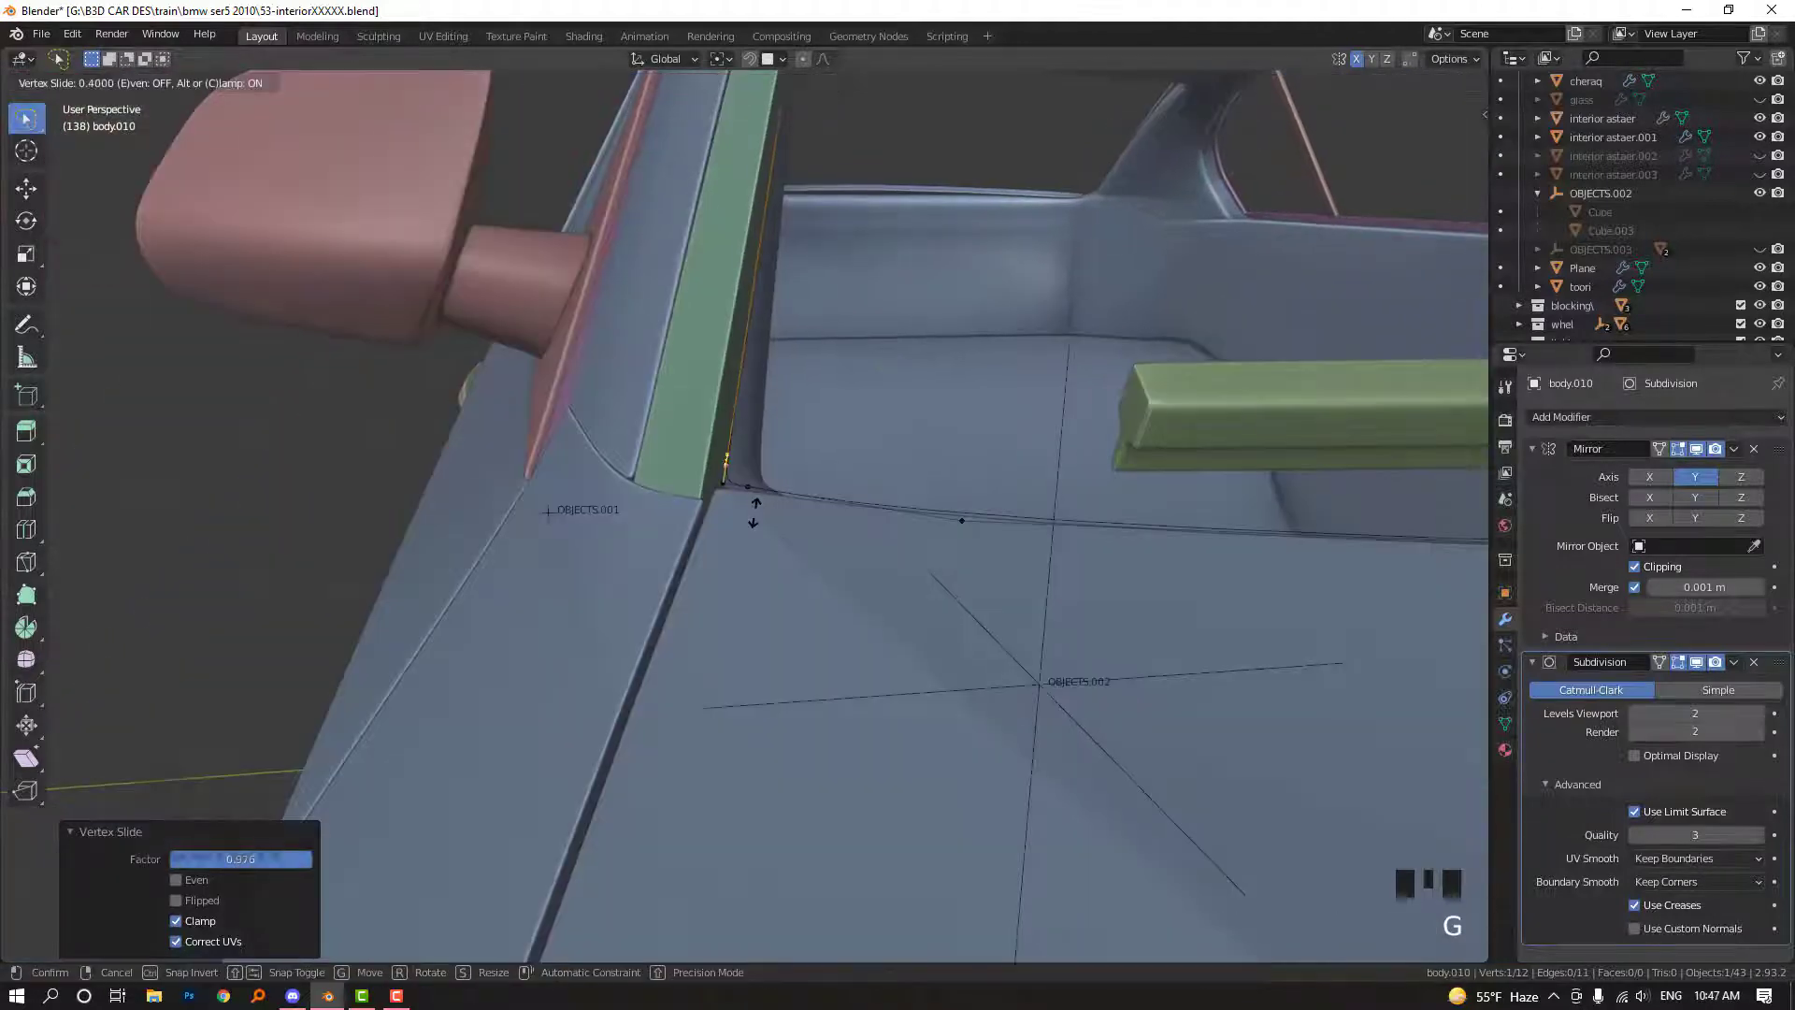
{"action": "left_click", "coordinate": [734, 528]}
Cut another vertex into the A-pillar edge and slide it up close to the upper corner
{"action": "scroll", "coordinate": [730, 542], "scroll_direction": "down", "scroll_amount": 4}
{"action": "middle_click_drag", "start_coordinate": [783, 236], "coordinate": [825, 558], "text": "shift"}
{"action": "scroll", "coordinate": [826, 558], "scroll_direction": "up", "scroll_amount": 5}
{"action": "key", "text": "alt+z"}
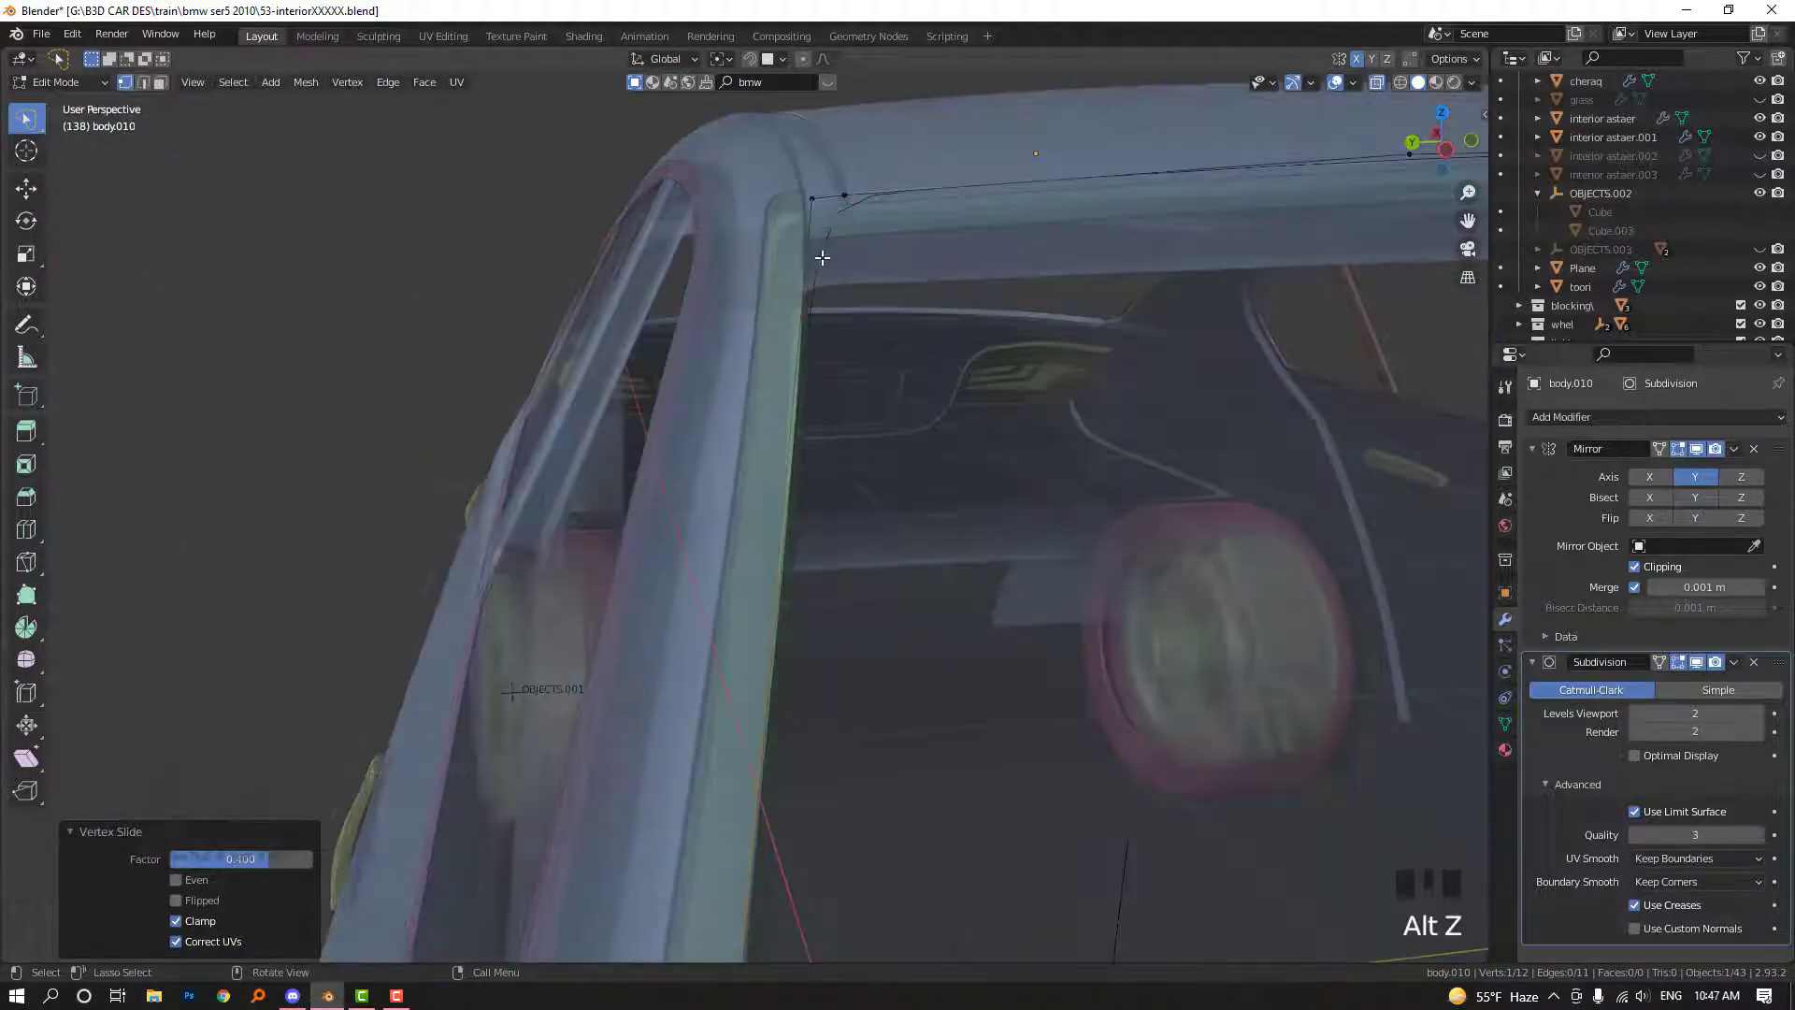
{"action": "scroll", "coordinate": [802, 421], "scroll_direction": "down", "scroll_amount": 6}
{"action": "key", "text": "1"}
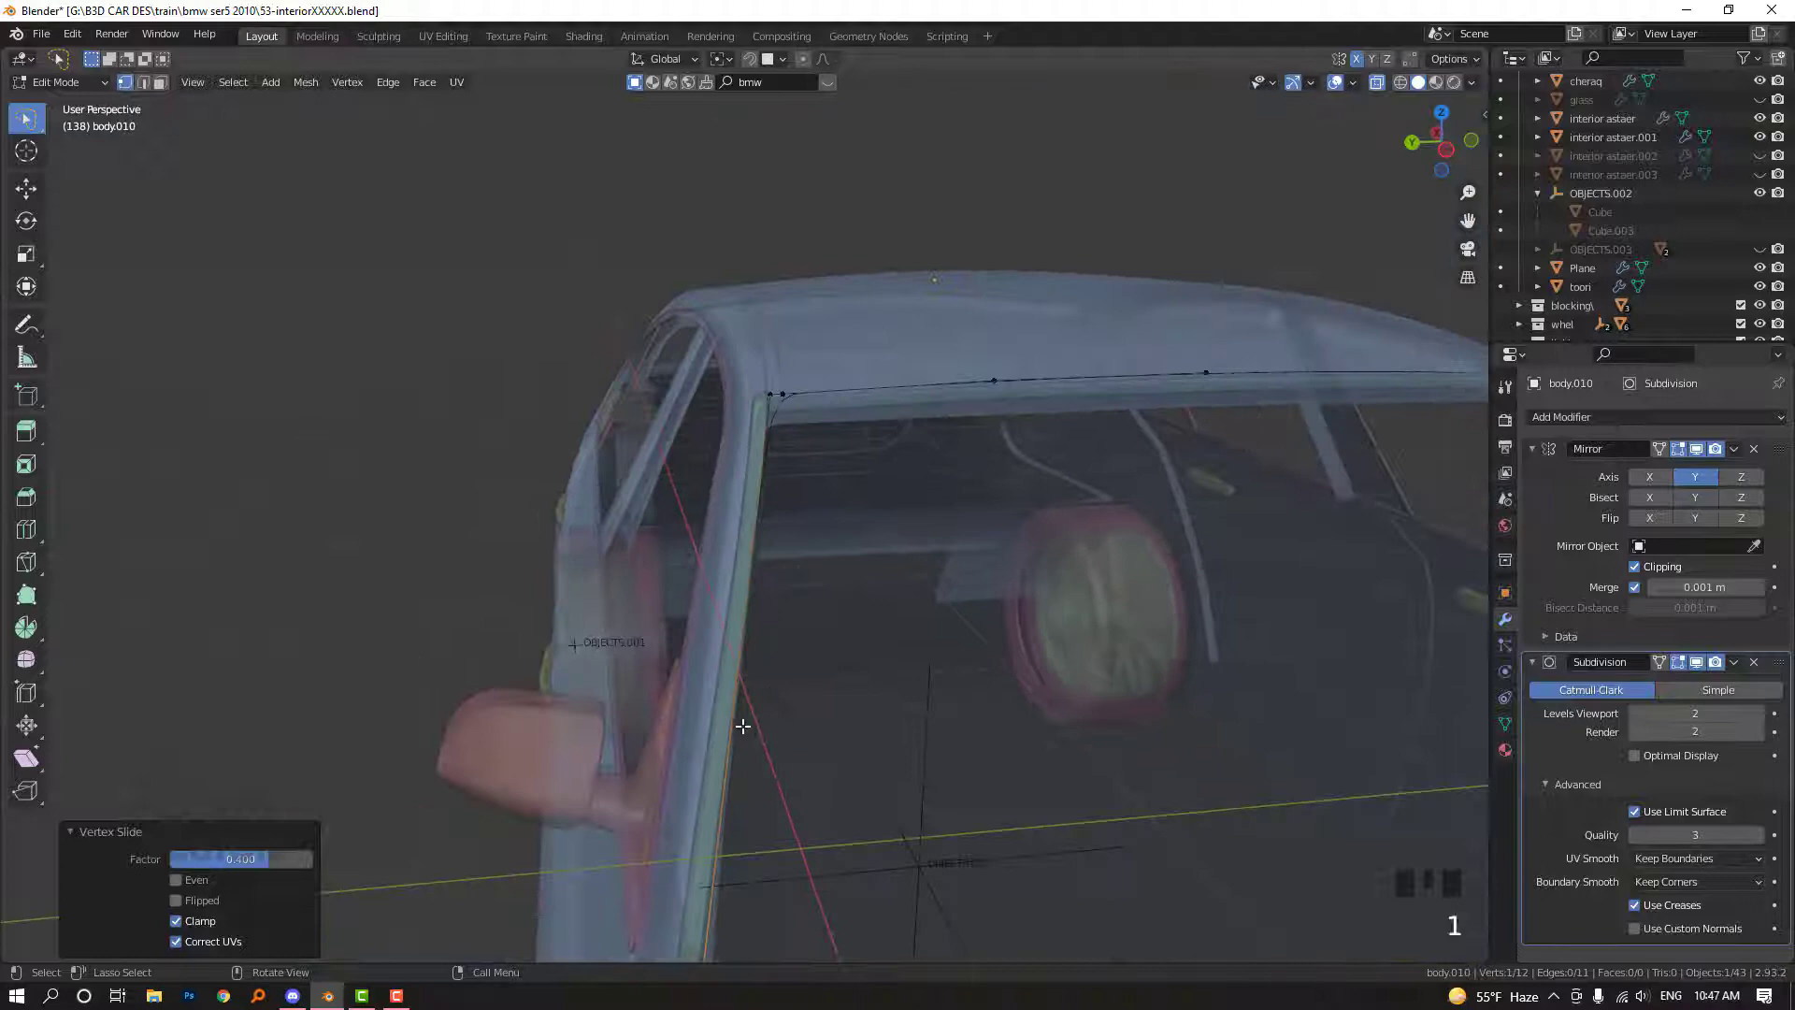
{"action": "scroll", "coordinate": [744, 711], "scroll_direction": "down", "scroll_amount": 2}
{"action": "key", "text": "ctrl+r"}
{"action": "left_click", "coordinate": [748, 636]}
{"action": "key", "text": "g"}
{"action": "key", "text": "g"}
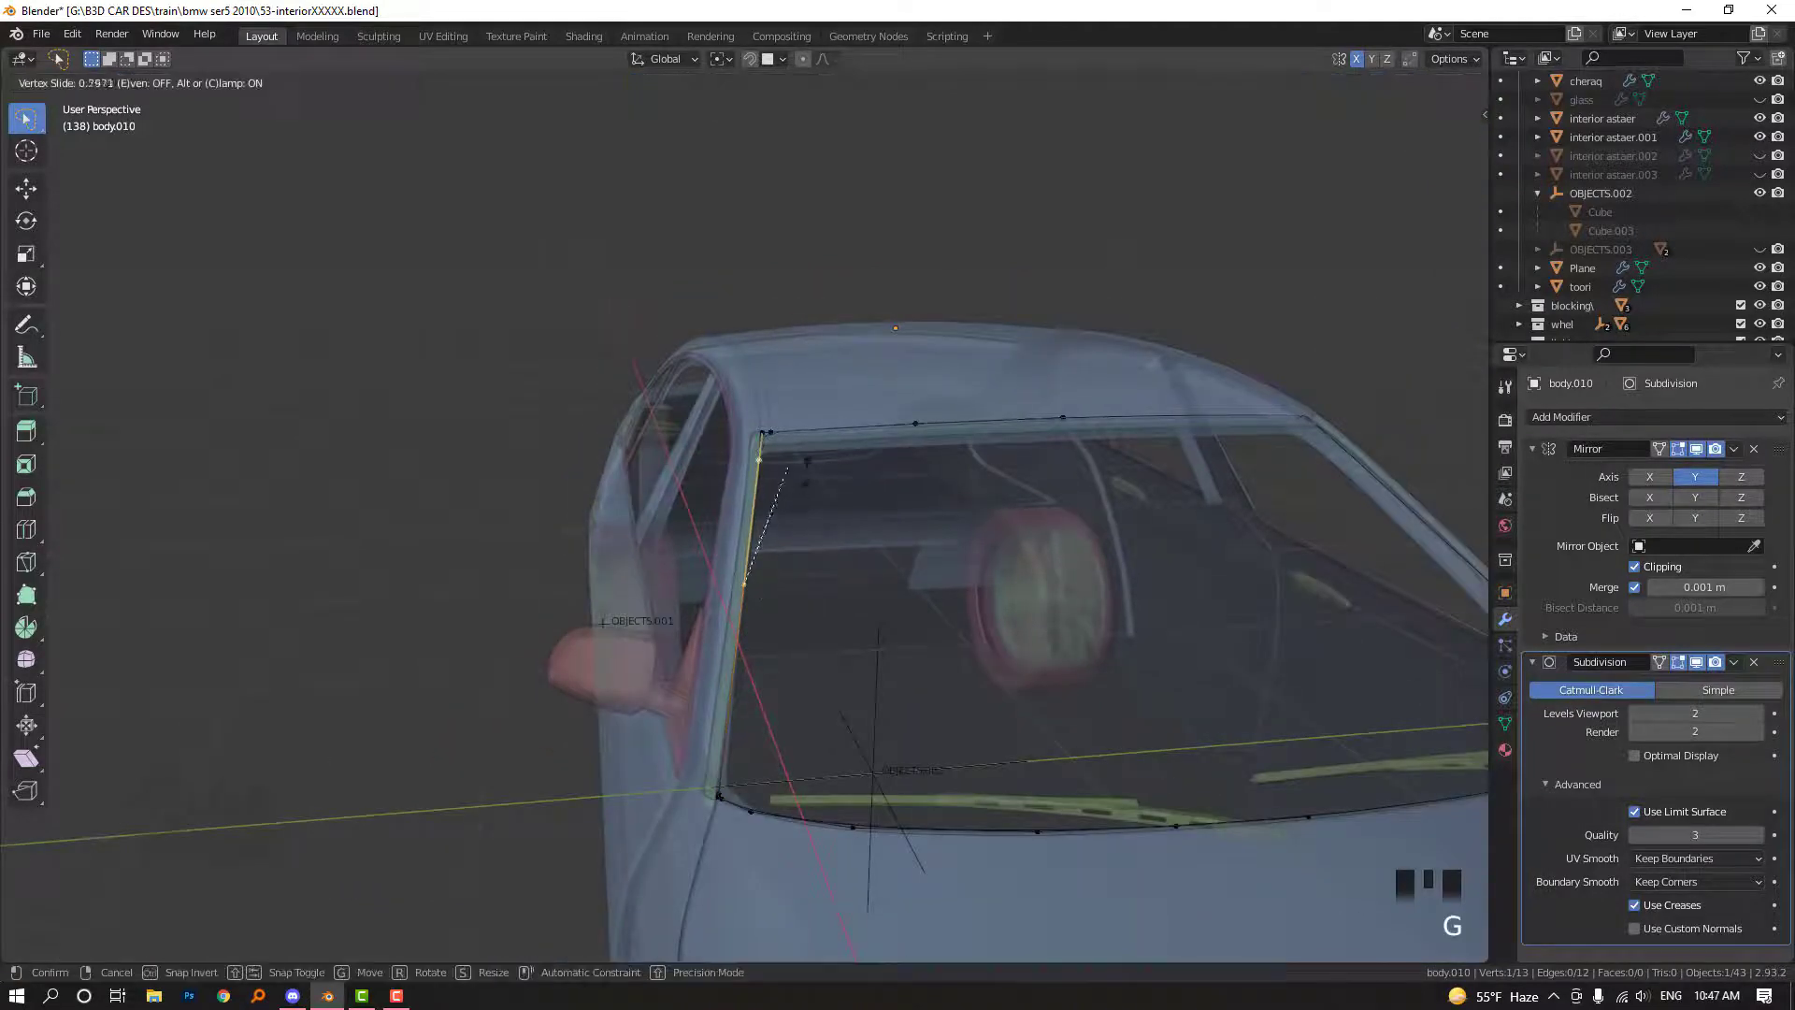
{"action": "left_click", "coordinate": [803, 455]}
Try to fill a face between the bottom and top outline segments nearest the car's center line
{"action": "middle_click_drag", "start_coordinate": [818, 496], "coordinate": [1105, 628]}
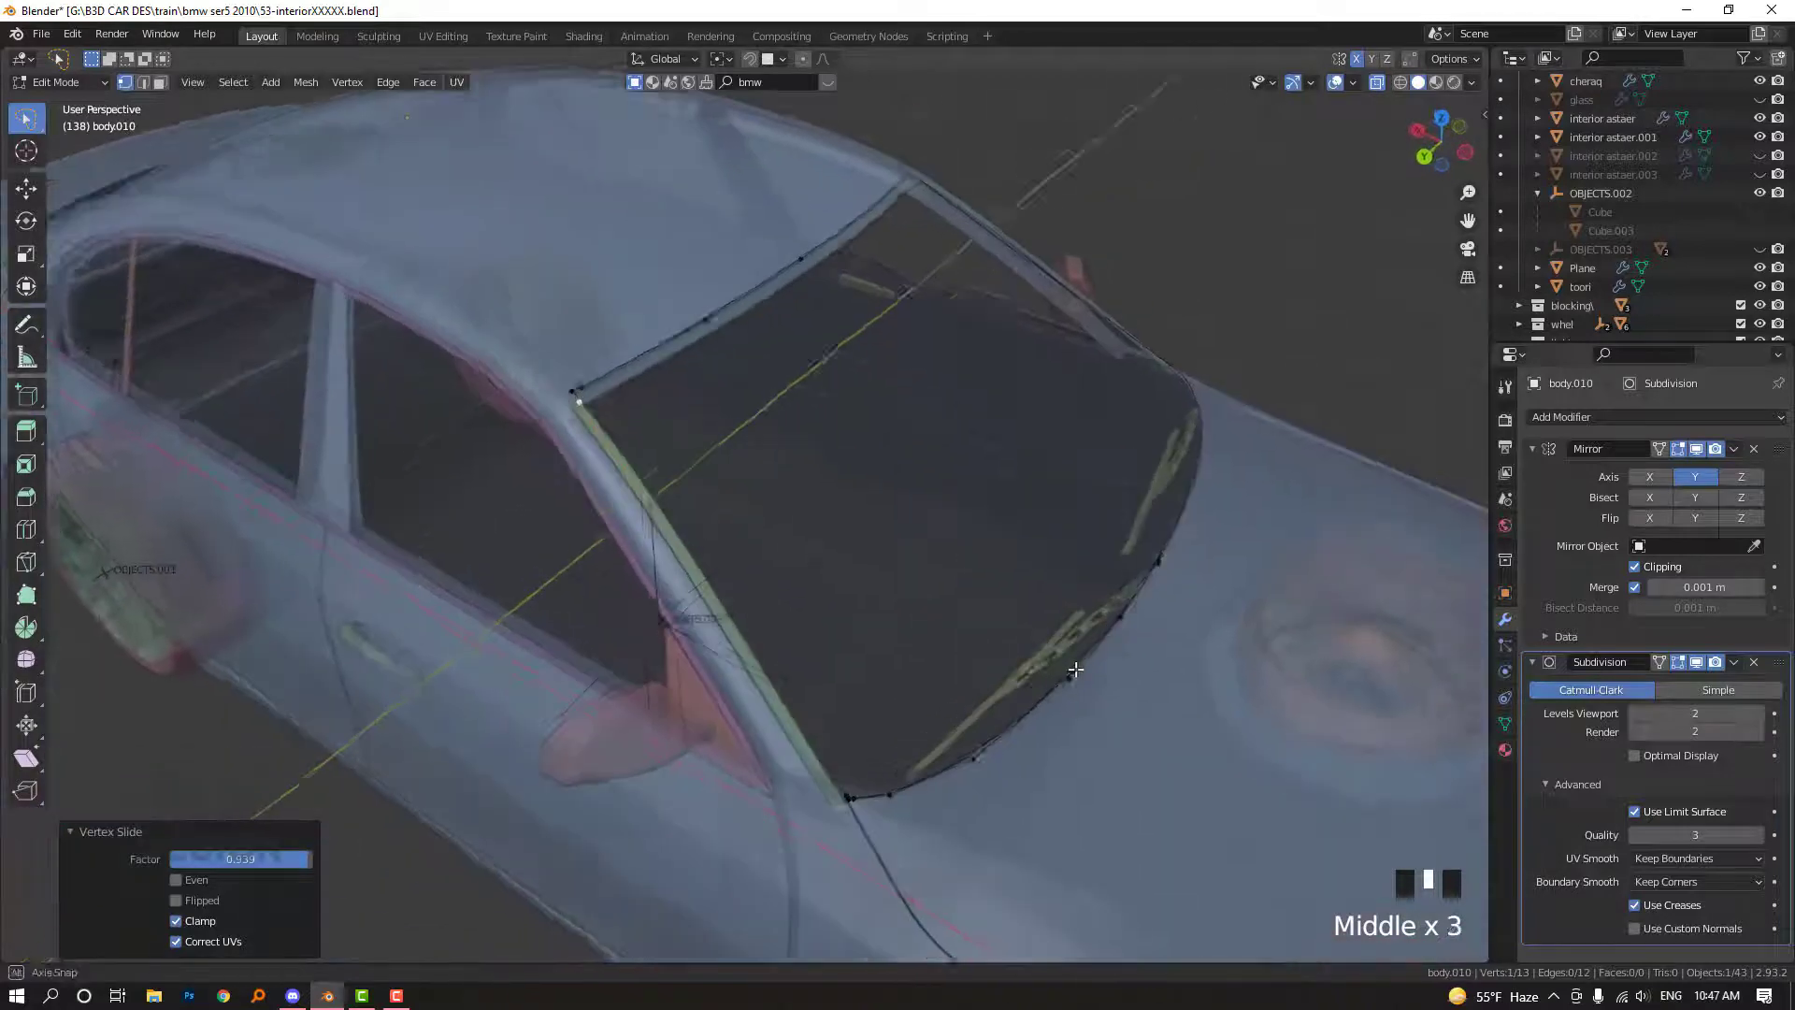
{"action": "middle_click_drag", "start_coordinate": [970, 510], "coordinate": [853, 365]}
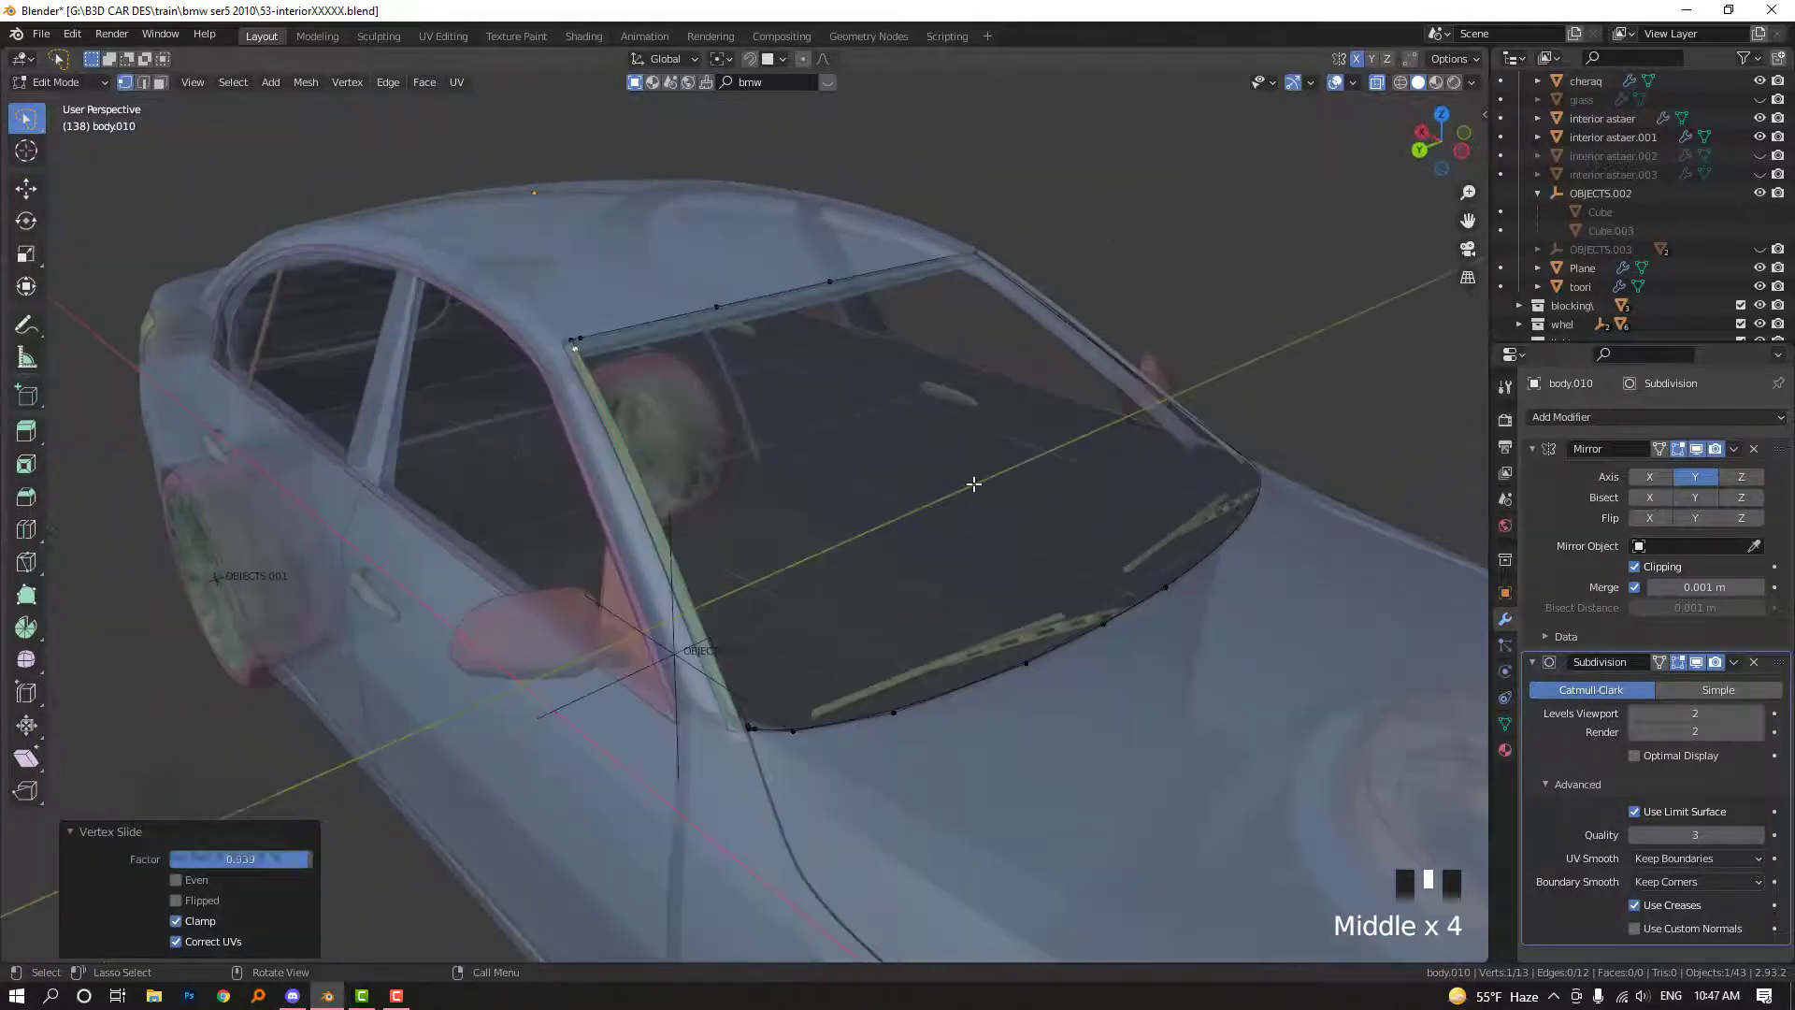
{"action": "key", "text": "2"}
{"action": "left_click", "coordinate": [1111, 634]}
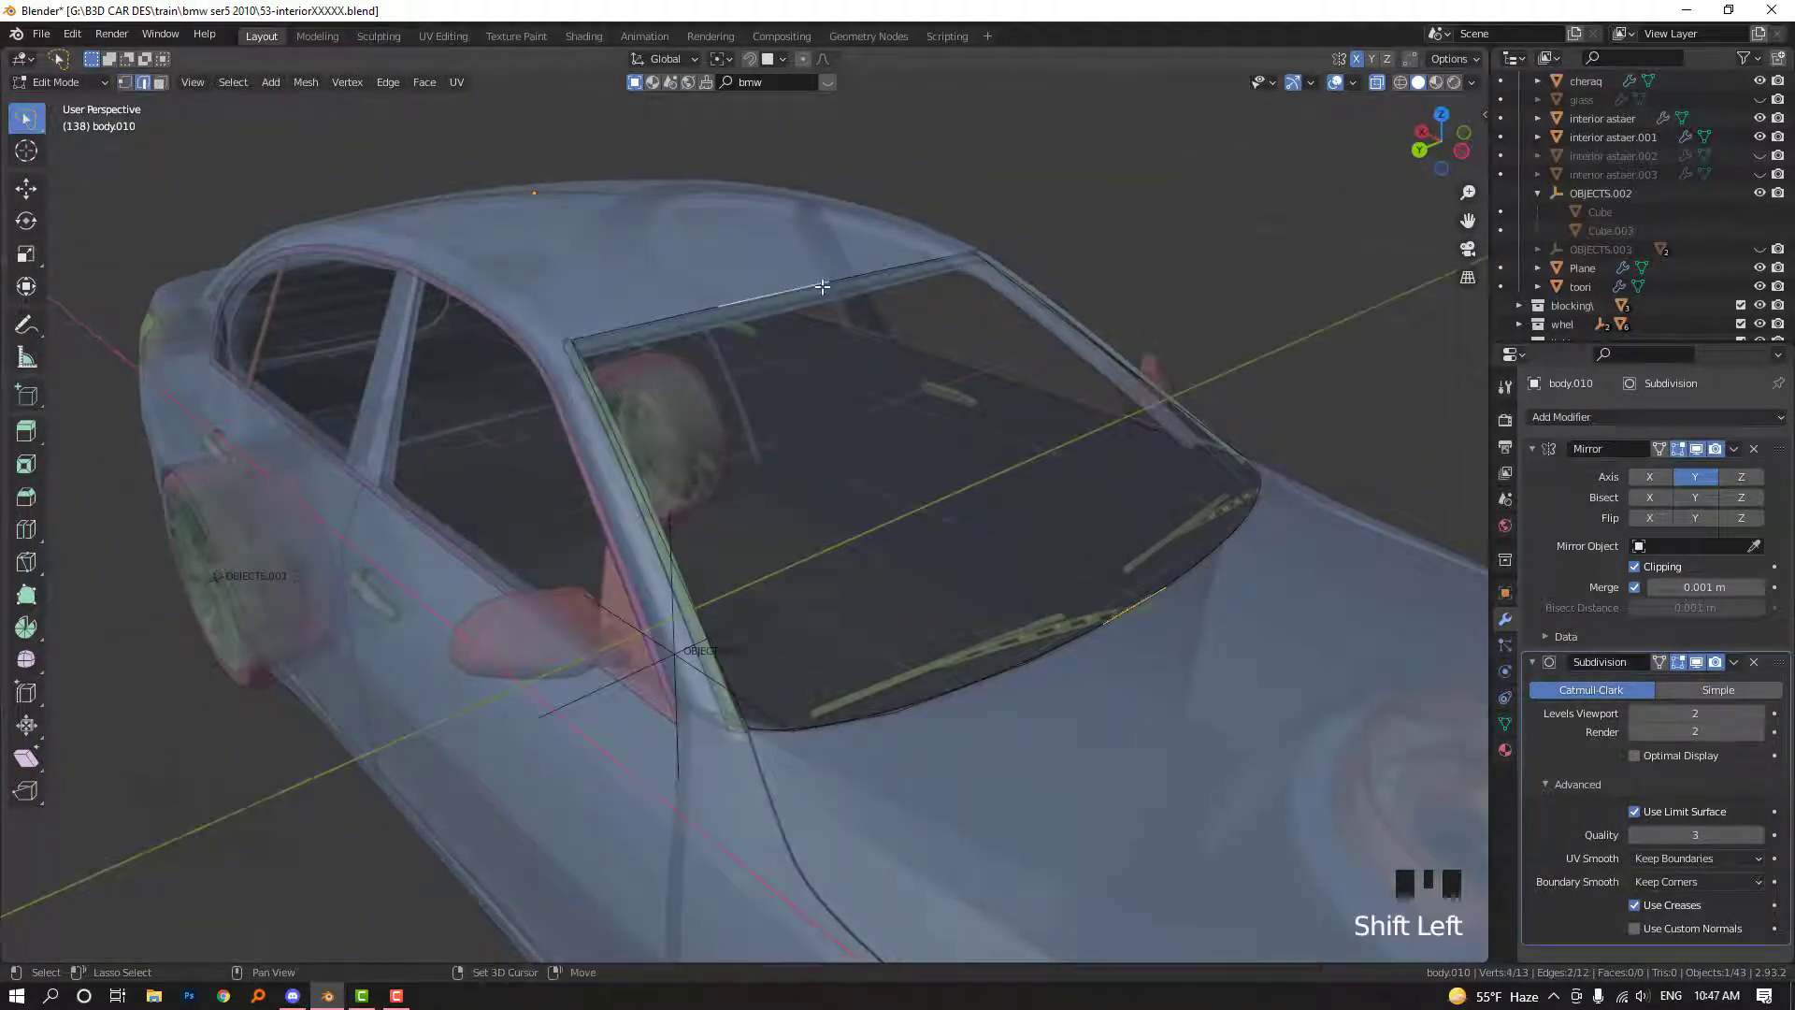
{"action": "key", "text": "f"}
{"action": "middle_click_drag", "start_coordinate": [941, 502], "coordinate": [830, 551]}
{"action": "scroll", "coordinate": [830, 552], "scroll_direction": "down", "scroll_amount": 1}
{"action": "key", "text": "1"}
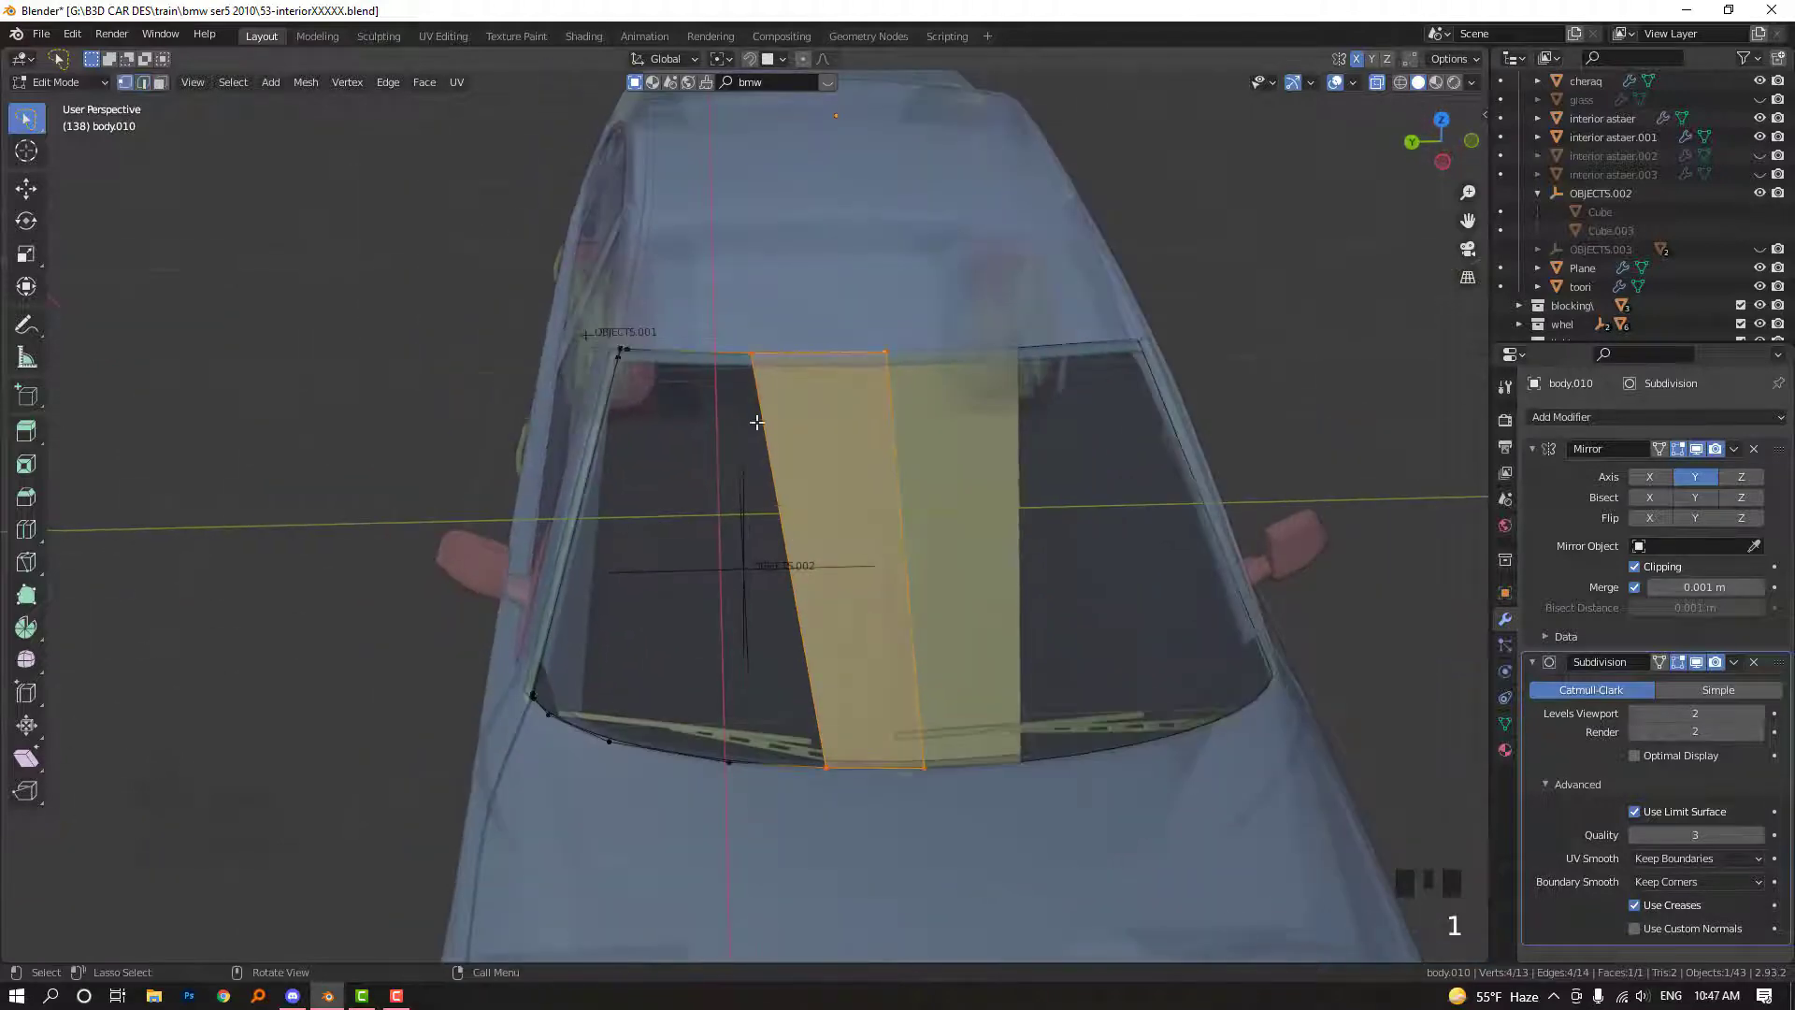
{"action": "left_click", "coordinate": [753, 355]}
{"action": "left_click", "coordinate": [729, 759]}
{"action": "left_click", "coordinate": [755, 351]}
{"action": "left_click", "coordinate": [754, 351]}
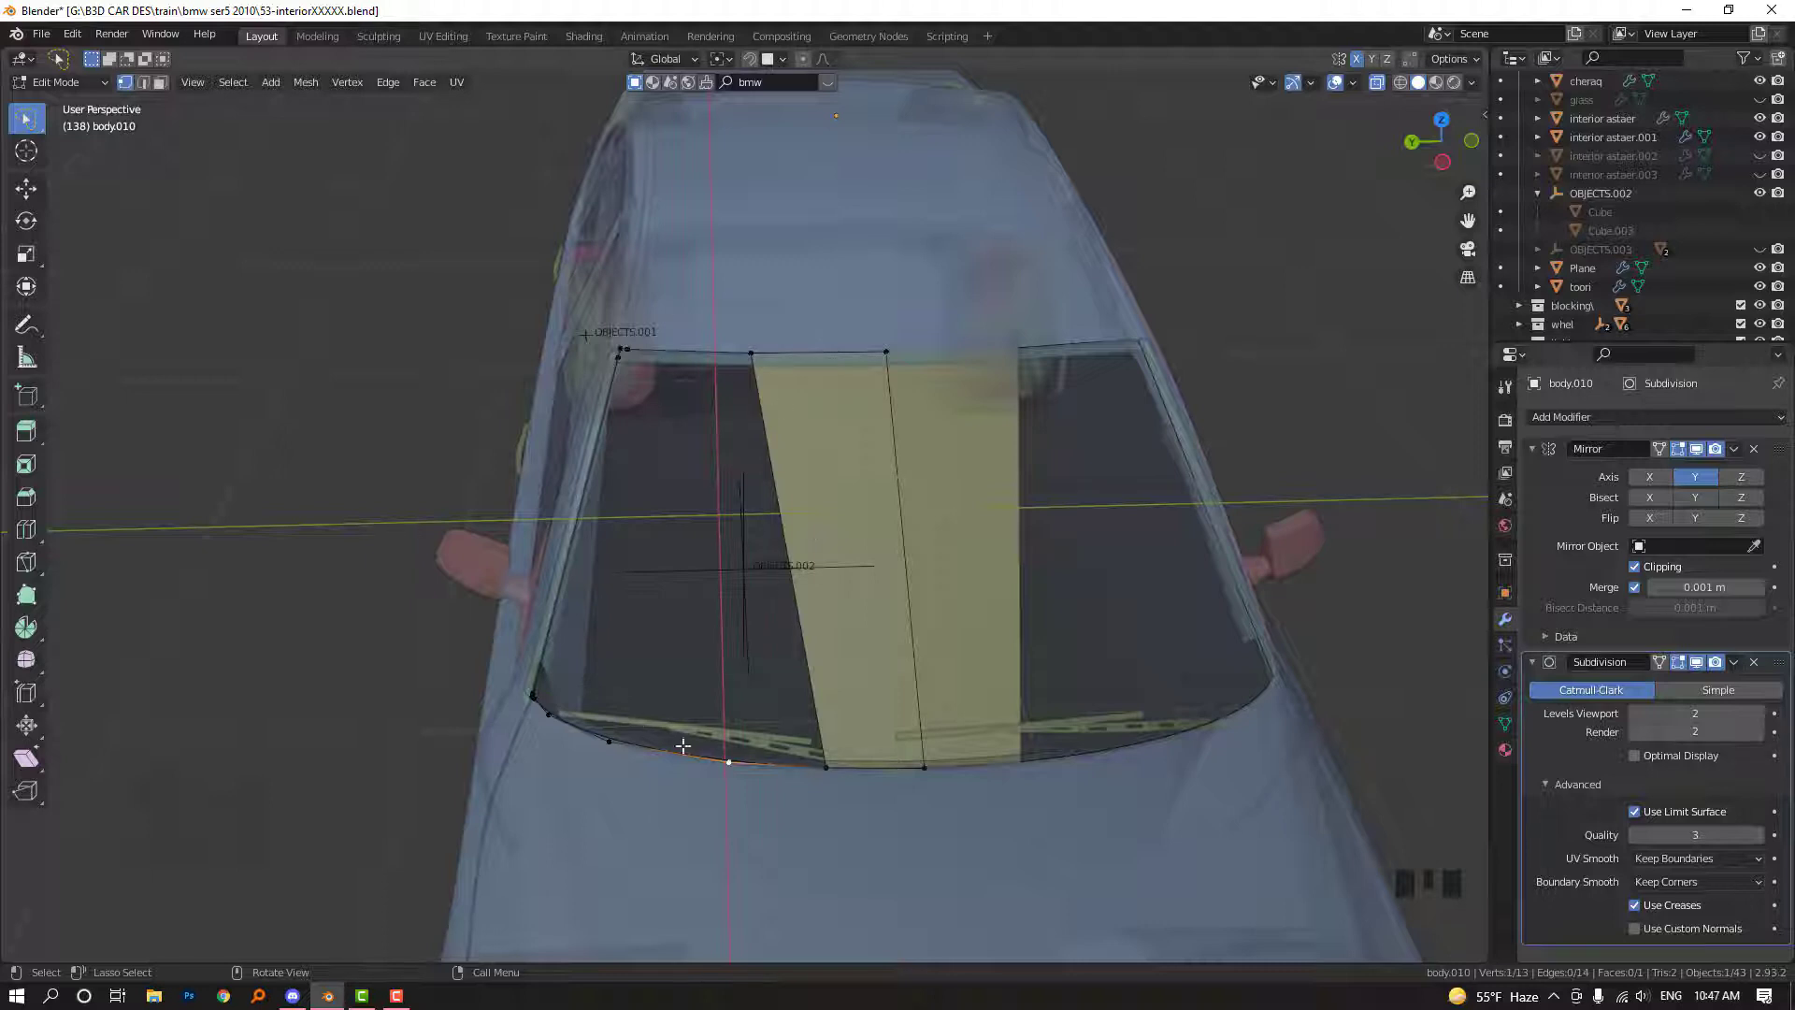
Undo the face fill between the top and bottom outline segments
{"action": "key", "text": "ctrl+z"}
{"action": "key", "text": "ctrl+z"}
{"action": "key", "text": "ctrl+z"}
{"action": "key", "text": "ctrl+z"}
{"action": "key", "text": "ctrl+z"}
{"action": "key", "text": "ctrl+z"}
{"action": "key", "text": "ctrl+z"}
{"action": "key", "text": "ctrl+z"}
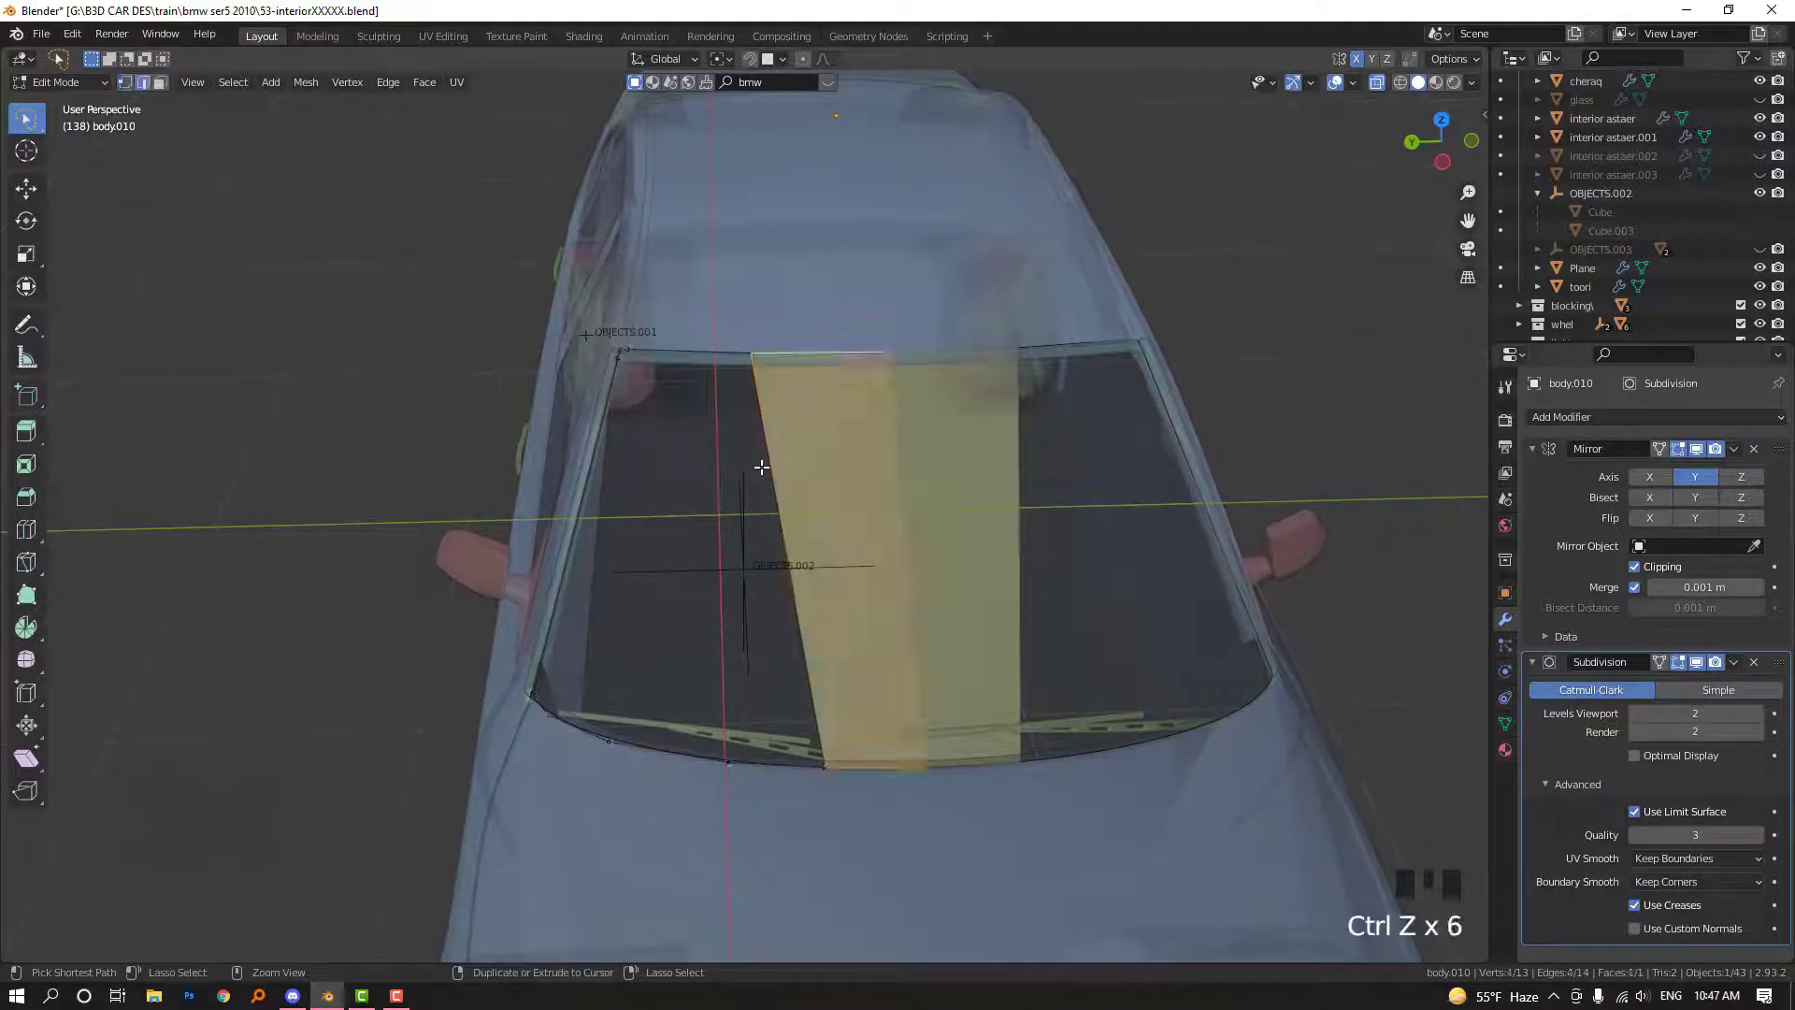
Cut one vertex into each of the two long top edge segments to match the vertices along the bottom edge
{"action": "middle_click_drag", "start_coordinate": [815, 558], "coordinate": [805, 489], "text": "shift"}
{"action": "key", "text": "1"}
{"action": "left_click", "coordinate": [790, 716]}
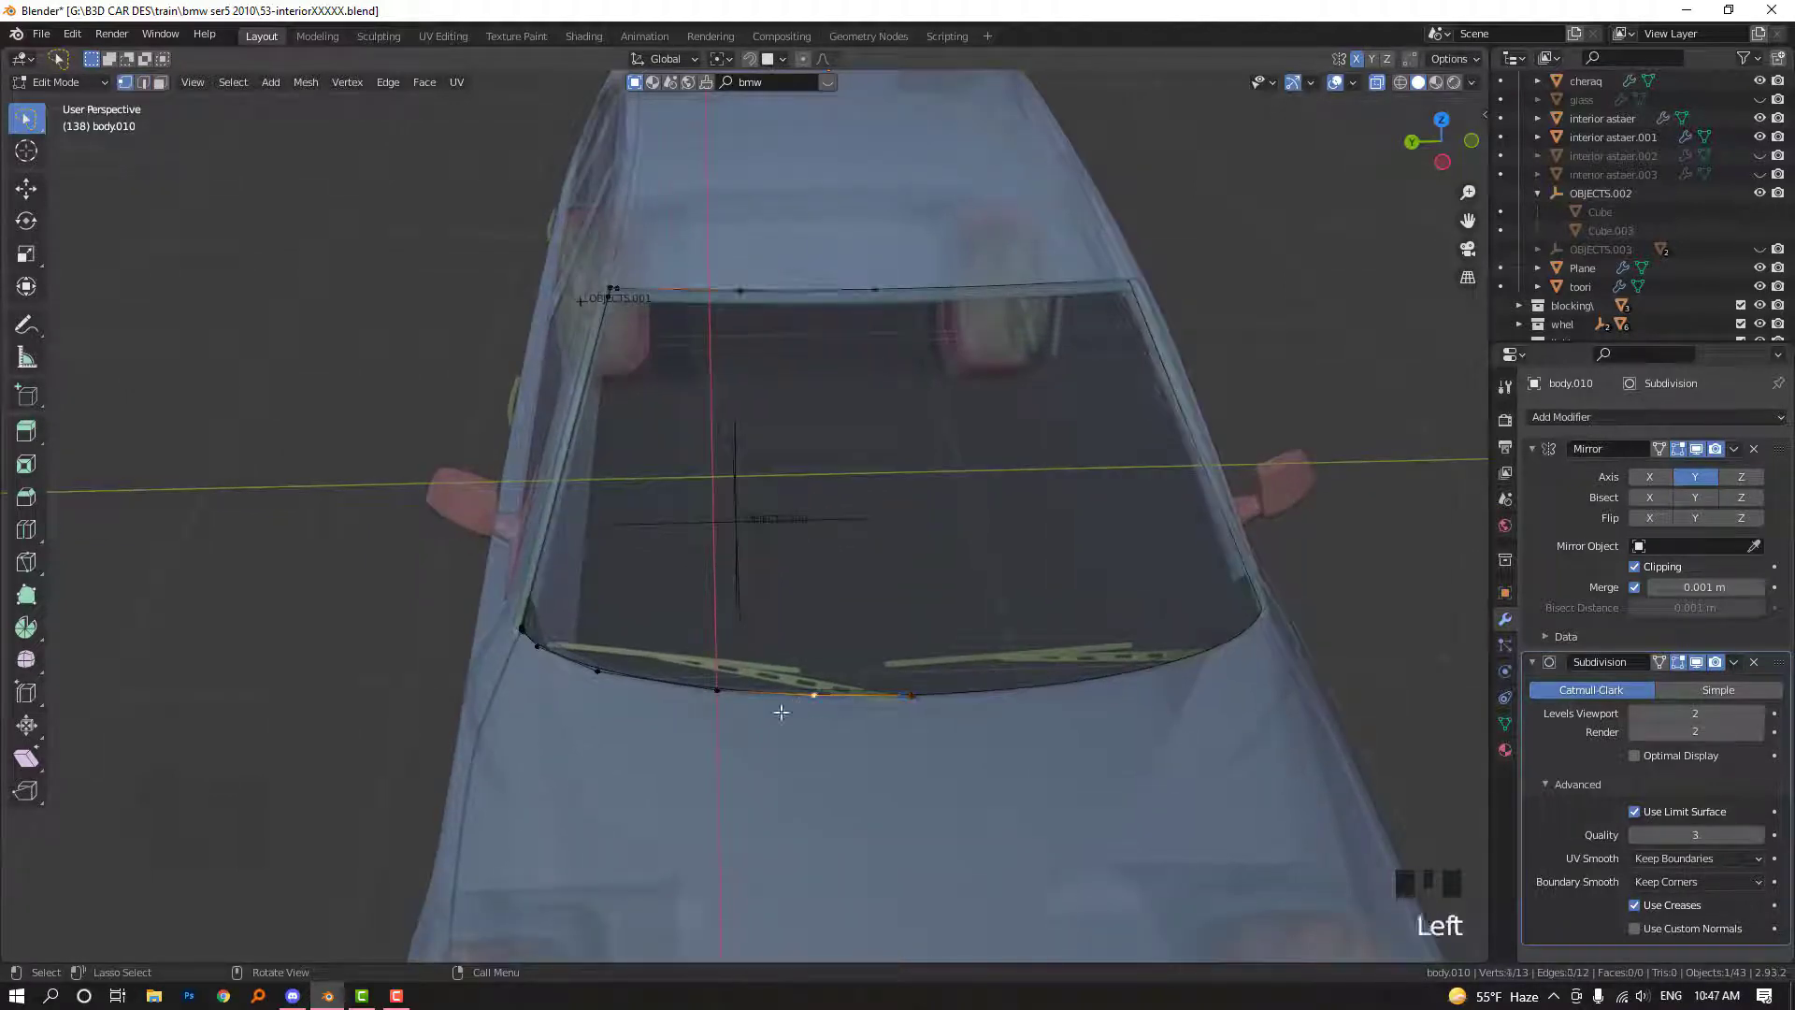
{"action": "left_click", "coordinate": [708, 699]}
{"action": "left_click", "coordinate": [593, 676]}
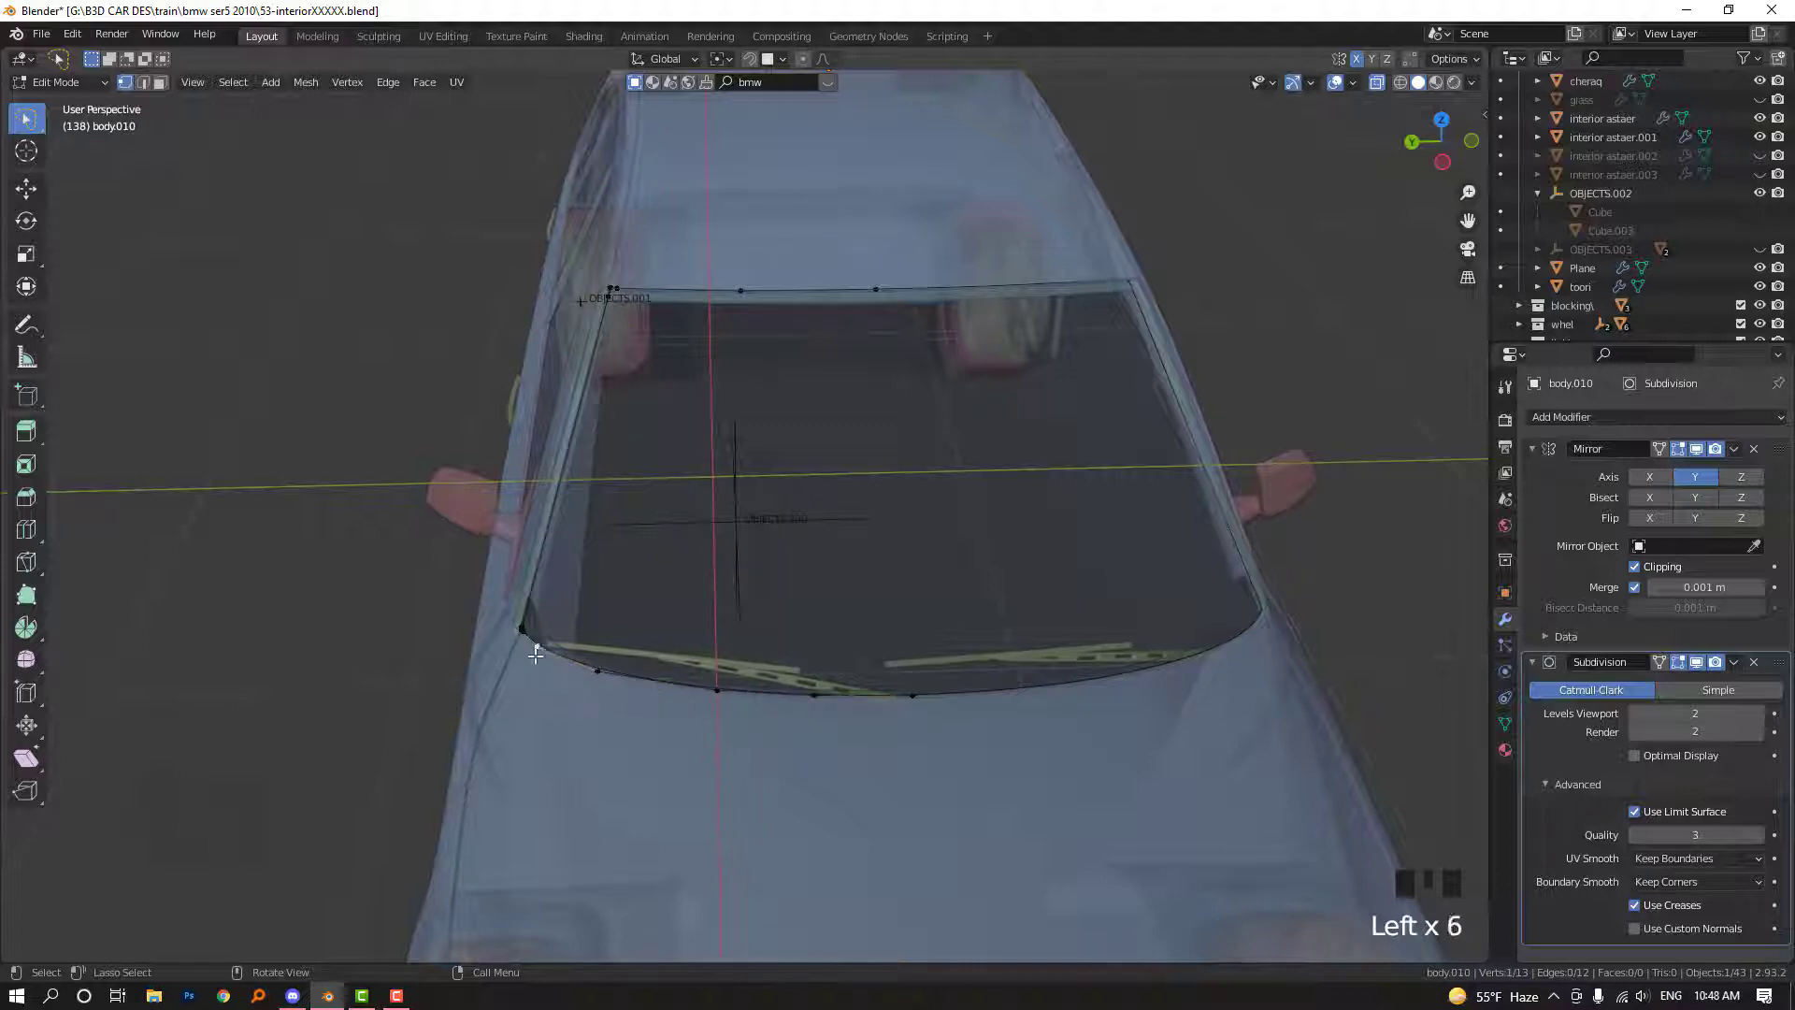
{"action": "scroll", "coordinate": [696, 760], "scroll_direction": "up", "scroll_amount": 2}
{"action": "middle_click_drag", "start_coordinate": [904, 764], "coordinate": [862, 513]}
{"action": "left_click", "coordinate": [876, 288]}
{"action": "left_click", "coordinate": [775, 299]}
{"action": "key", "text": "ctrl+r"}
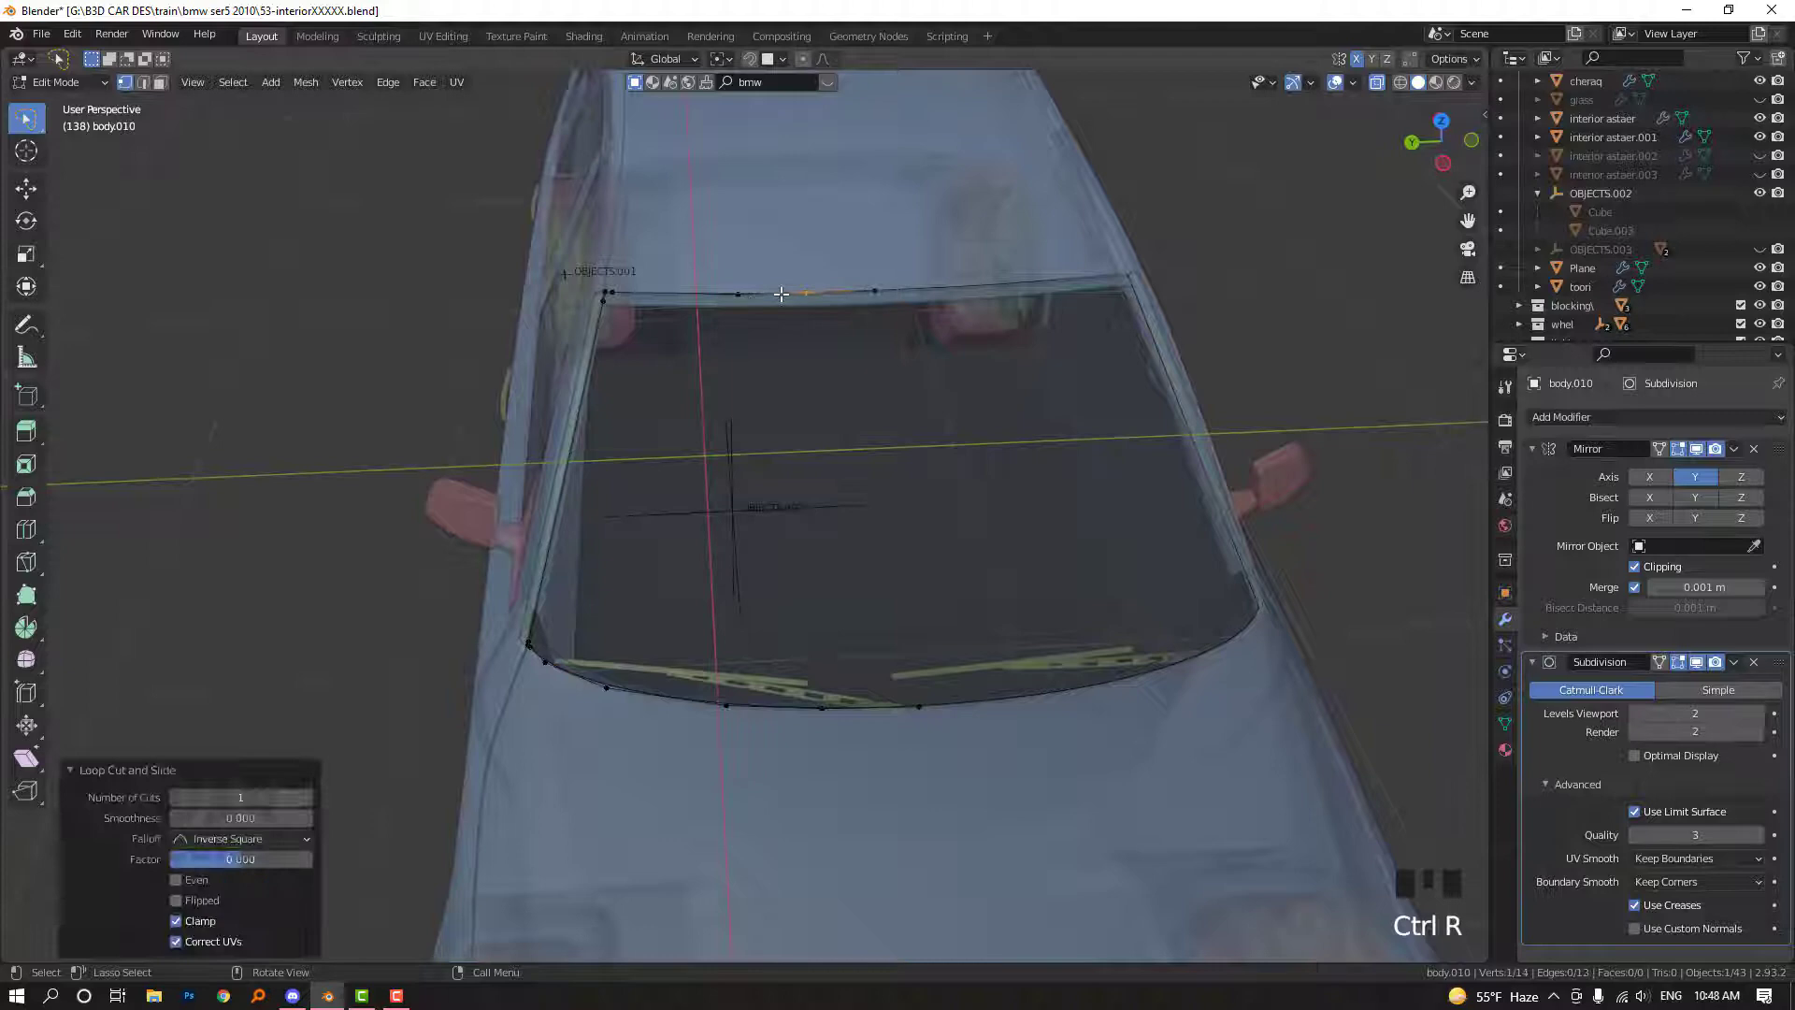
{"action": "key", "text": "ctrl+r"}
Fill four faces between the top and bottom edges, from the center line out towards the pillar
{"action": "key", "text": "2"}
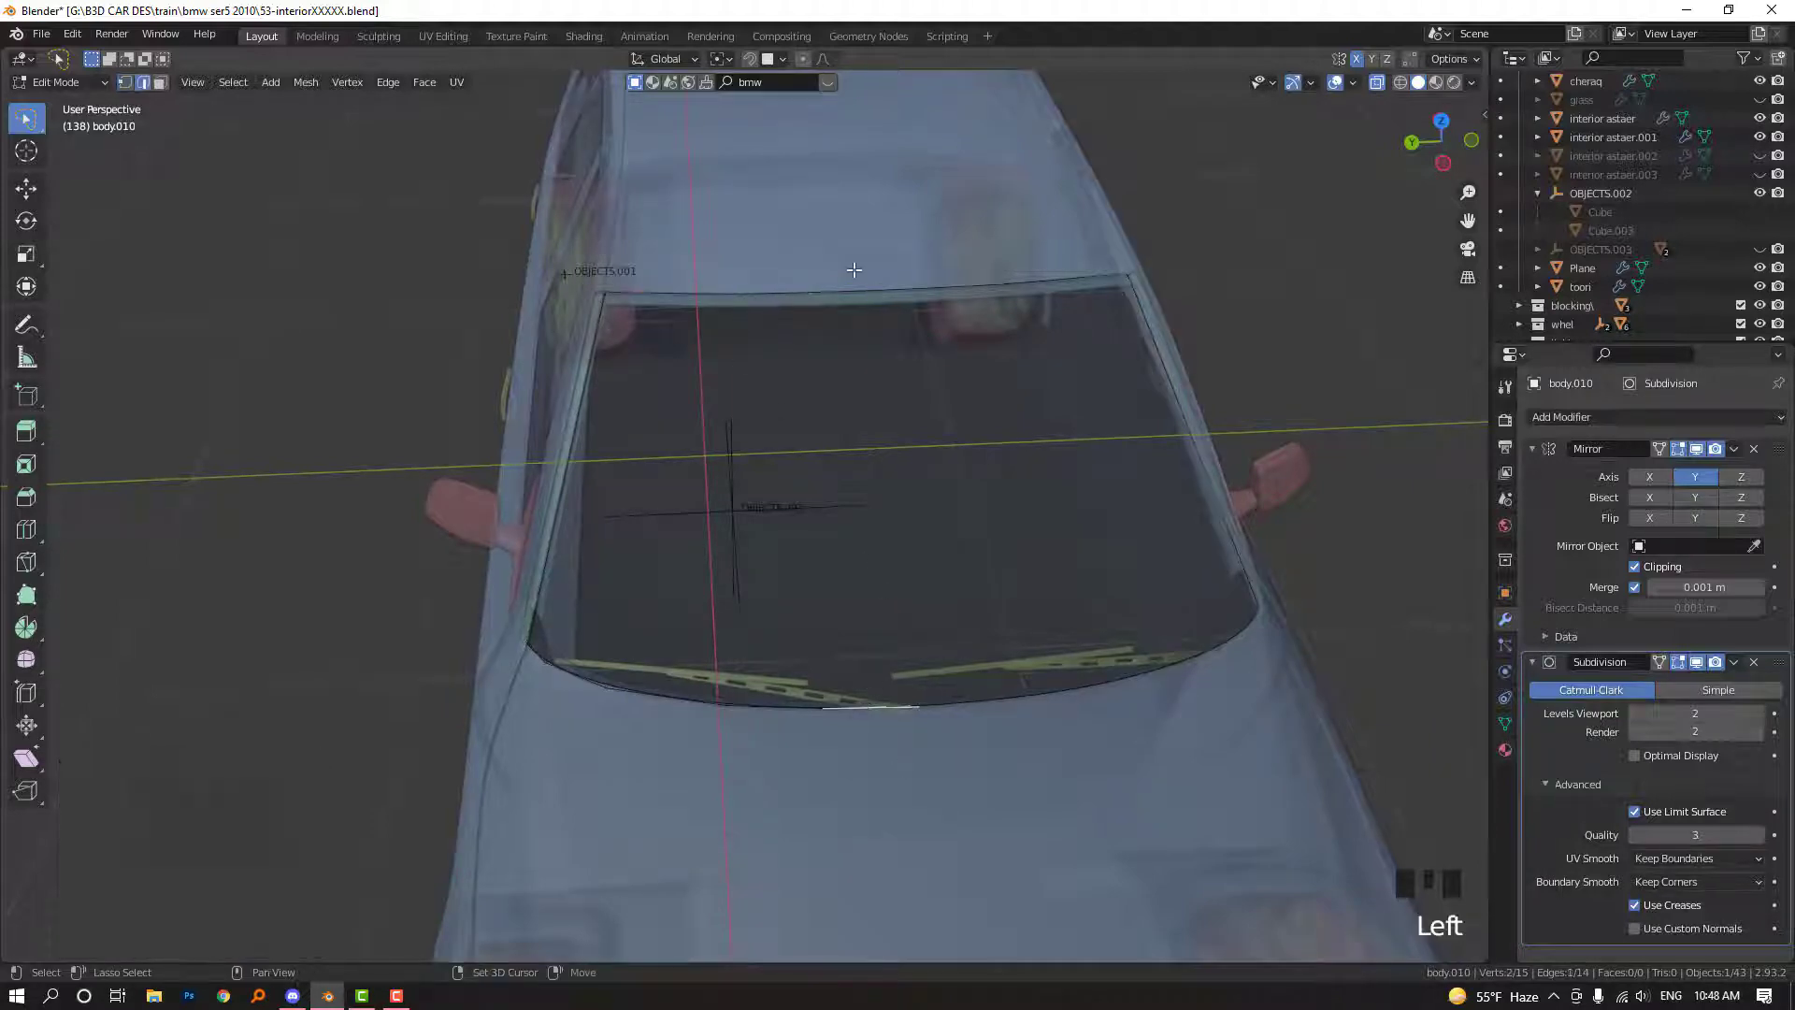
{"action": "left_click", "coordinate": [852, 285], "text": "shift"}
{"action": "key", "text": "f"}
{"action": "left_click", "coordinate": [832, 389]}
{"action": "key", "text": "f"}
{"action": "key", "text": "f"}
{"action": "key", "text": "f"}
{"action": "key", "text": "f"}
{"action": "key", "text": "f"}
Slide the top edge vertex beside the upper corner slightly inward, away from the pillar
{"action": "mouse_move", "coordinate": [830, 394]}
{"action": "middle_mouse_down"}
{"action": "mouse_move", "coordinate": [850, 404]}
{"action": "mouse_move", "coordinate": [832, 421]}
{"action": "middle_mouse_up"}
{"action": "scroll", "coordinate": [654, 804], "scroll_direction": "up", "scroll_amount": 2}
{"action": "scroll", "coordinate": [654, 804], "scroll_direction": "up", "scroll_amount": 1}
{"action": "middle_click_drag", "start_coordinate": [654, 804], "coordinate": [710, 743], "text": "shift"}
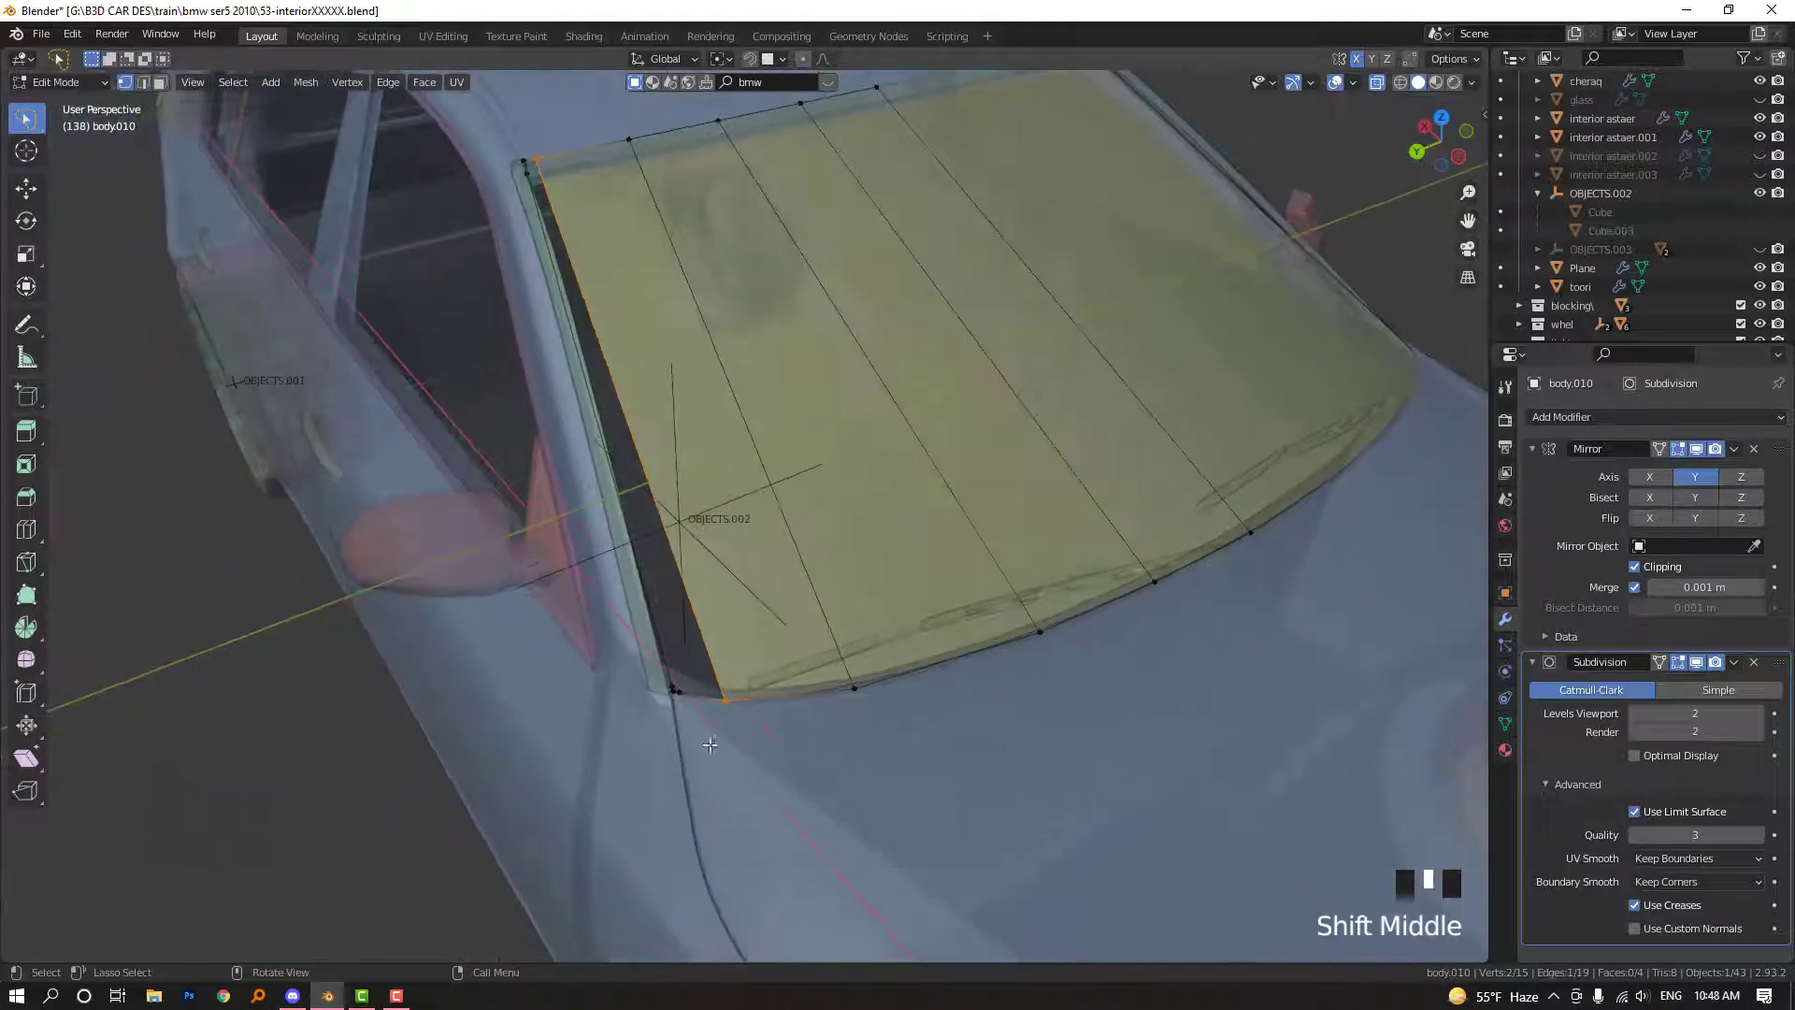
{"action": "left_click", "coordinate": [733, 714]}
{"action": "left_click", "coordinate": [535, 159]}
{"action": "left_click", "coordinate": [536, 159]}
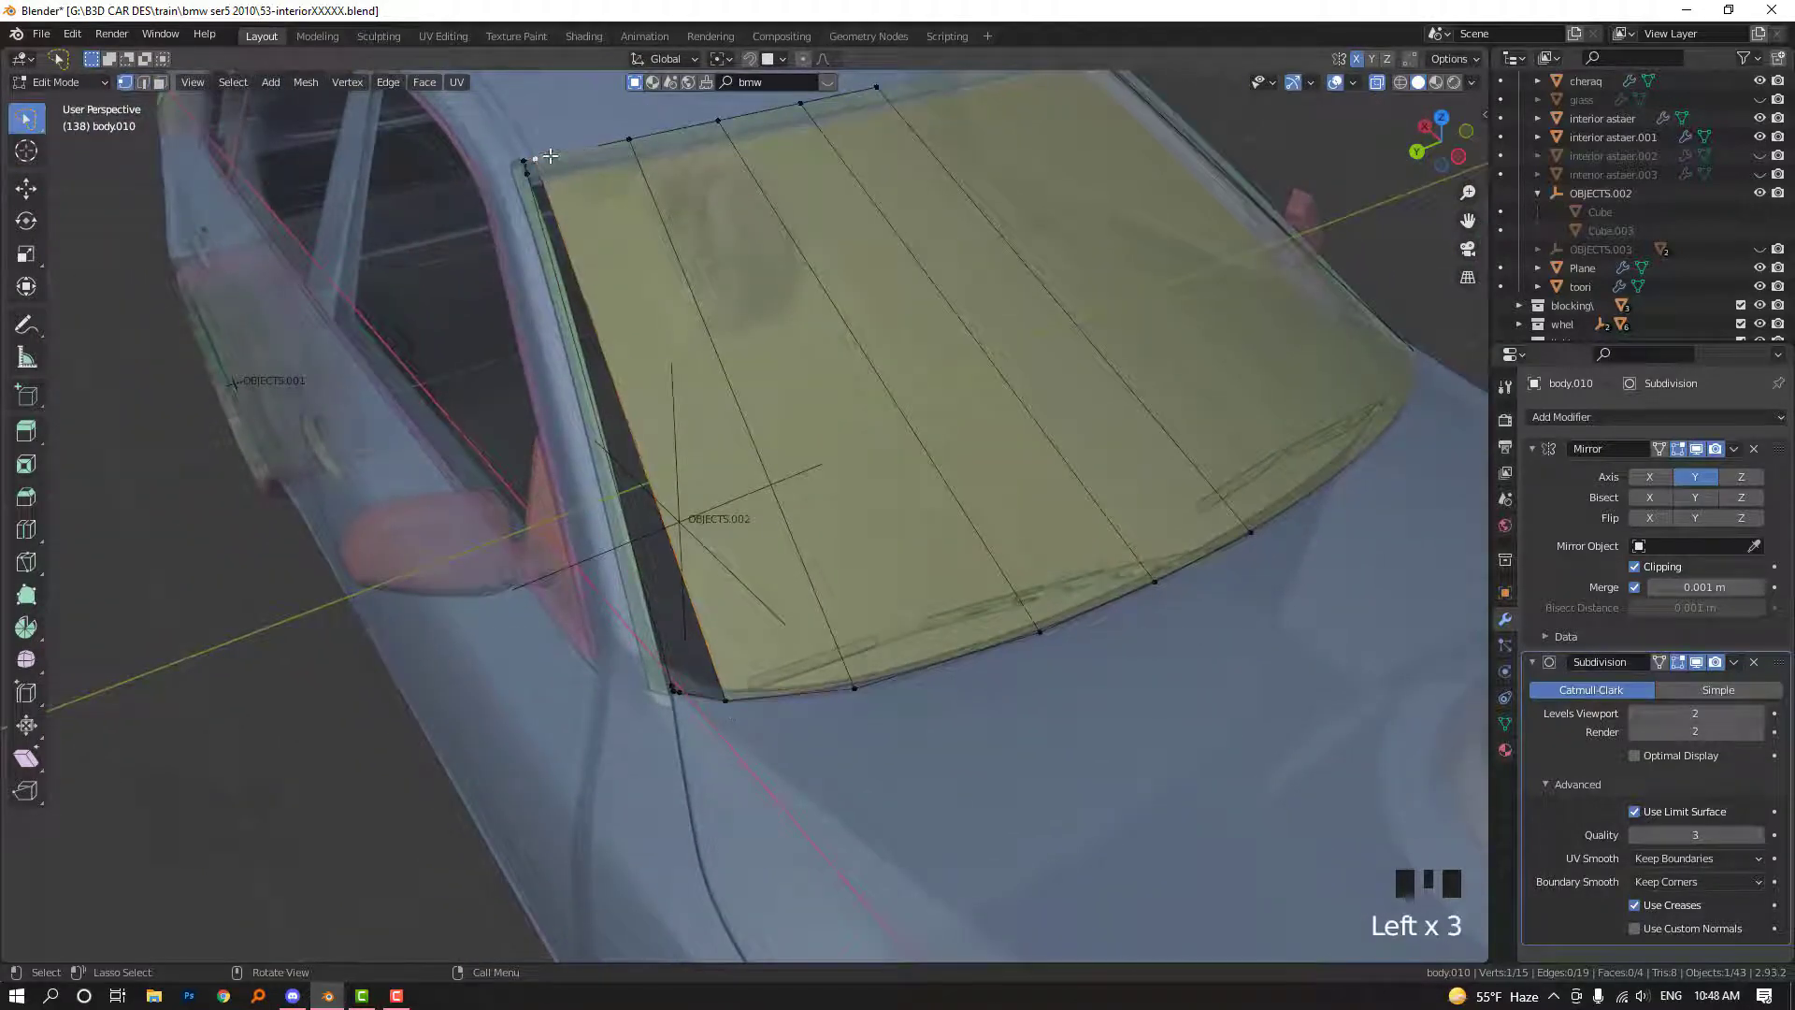
{"action": "key", "text": "g"}
{"action": "key", "text": "g"}
{"action": "left_click", "coordinate": [554, 152]}
Select all vertices around the remaining gap along the A-pillar and fill it with a face
{"action": "key", "text": "w"}
{"action": "key", "text": "w"}
{"action": "key", "text": "w"}
{"action": "key", "text": "w"}
{"action": "key", "text": "w"}
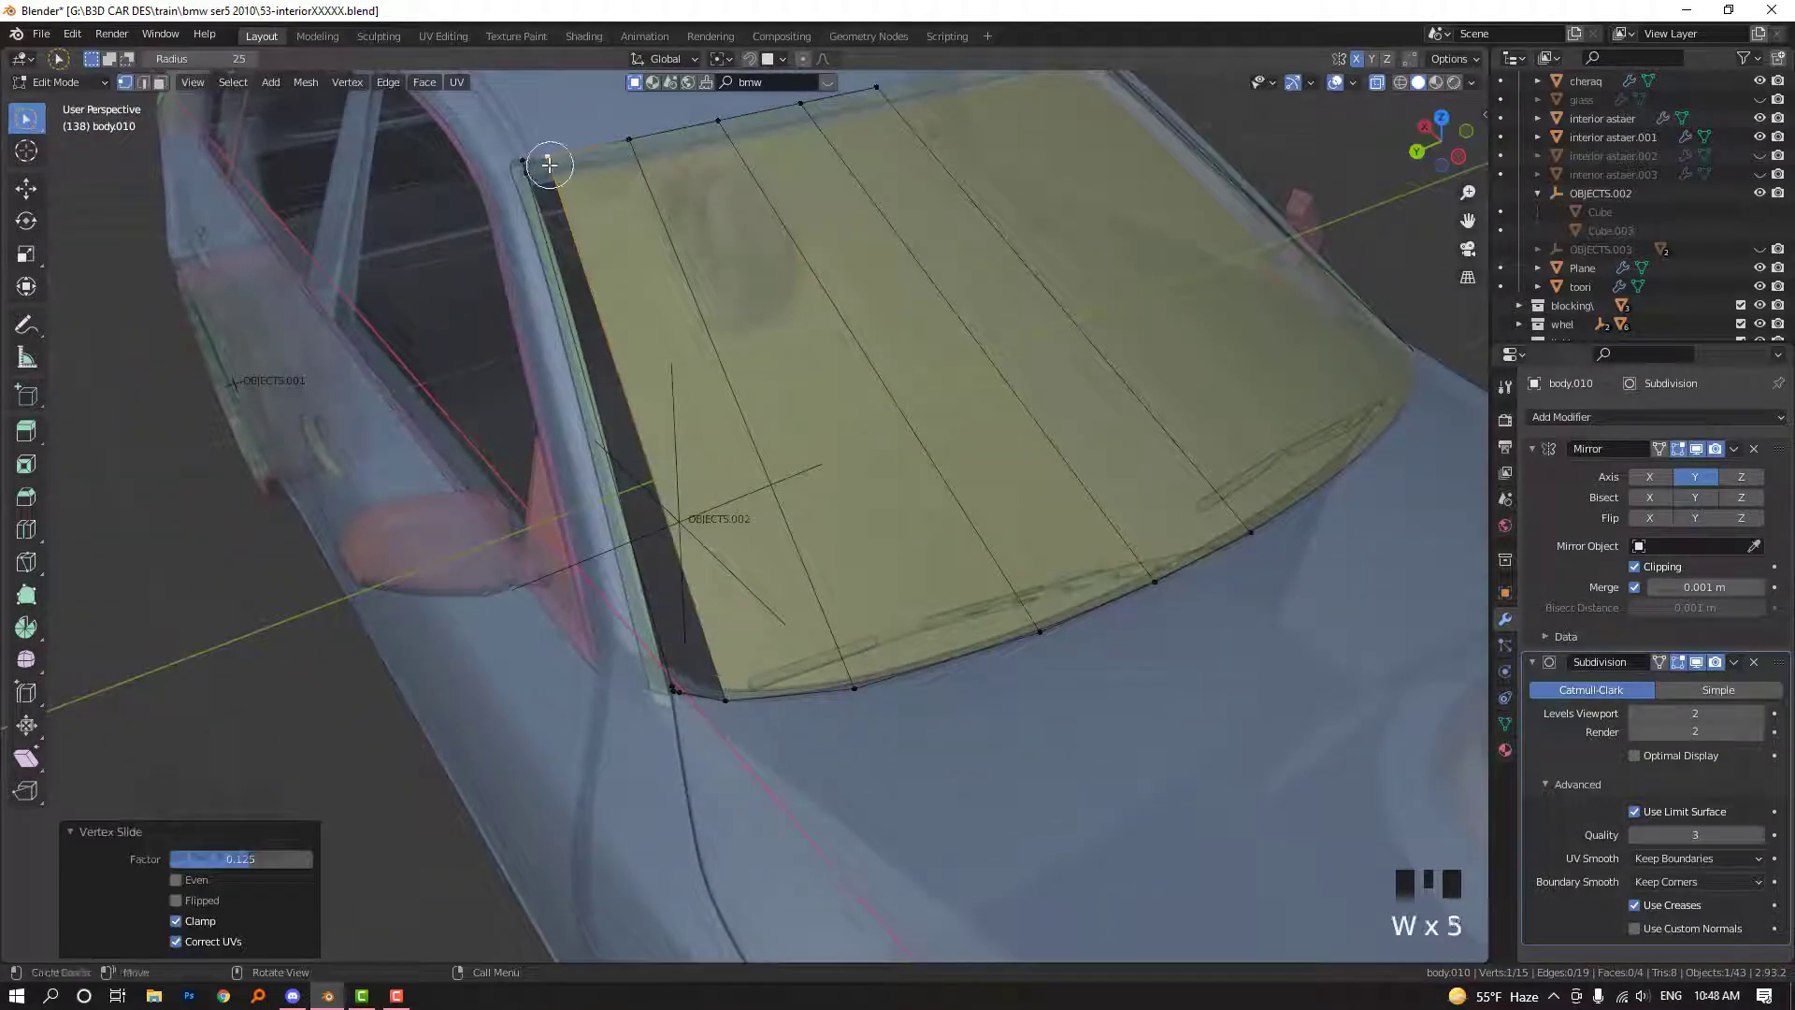
{"action": "mouse_move", "coordinate": [536, 168]}
{"action": "left_mouse_down"}
{"action": "mouse_move", "coordinate": [689, 718]}
{"action": "mouse_move", "coordinate": [737, 741]}
{"action": "left_mouse_up"}
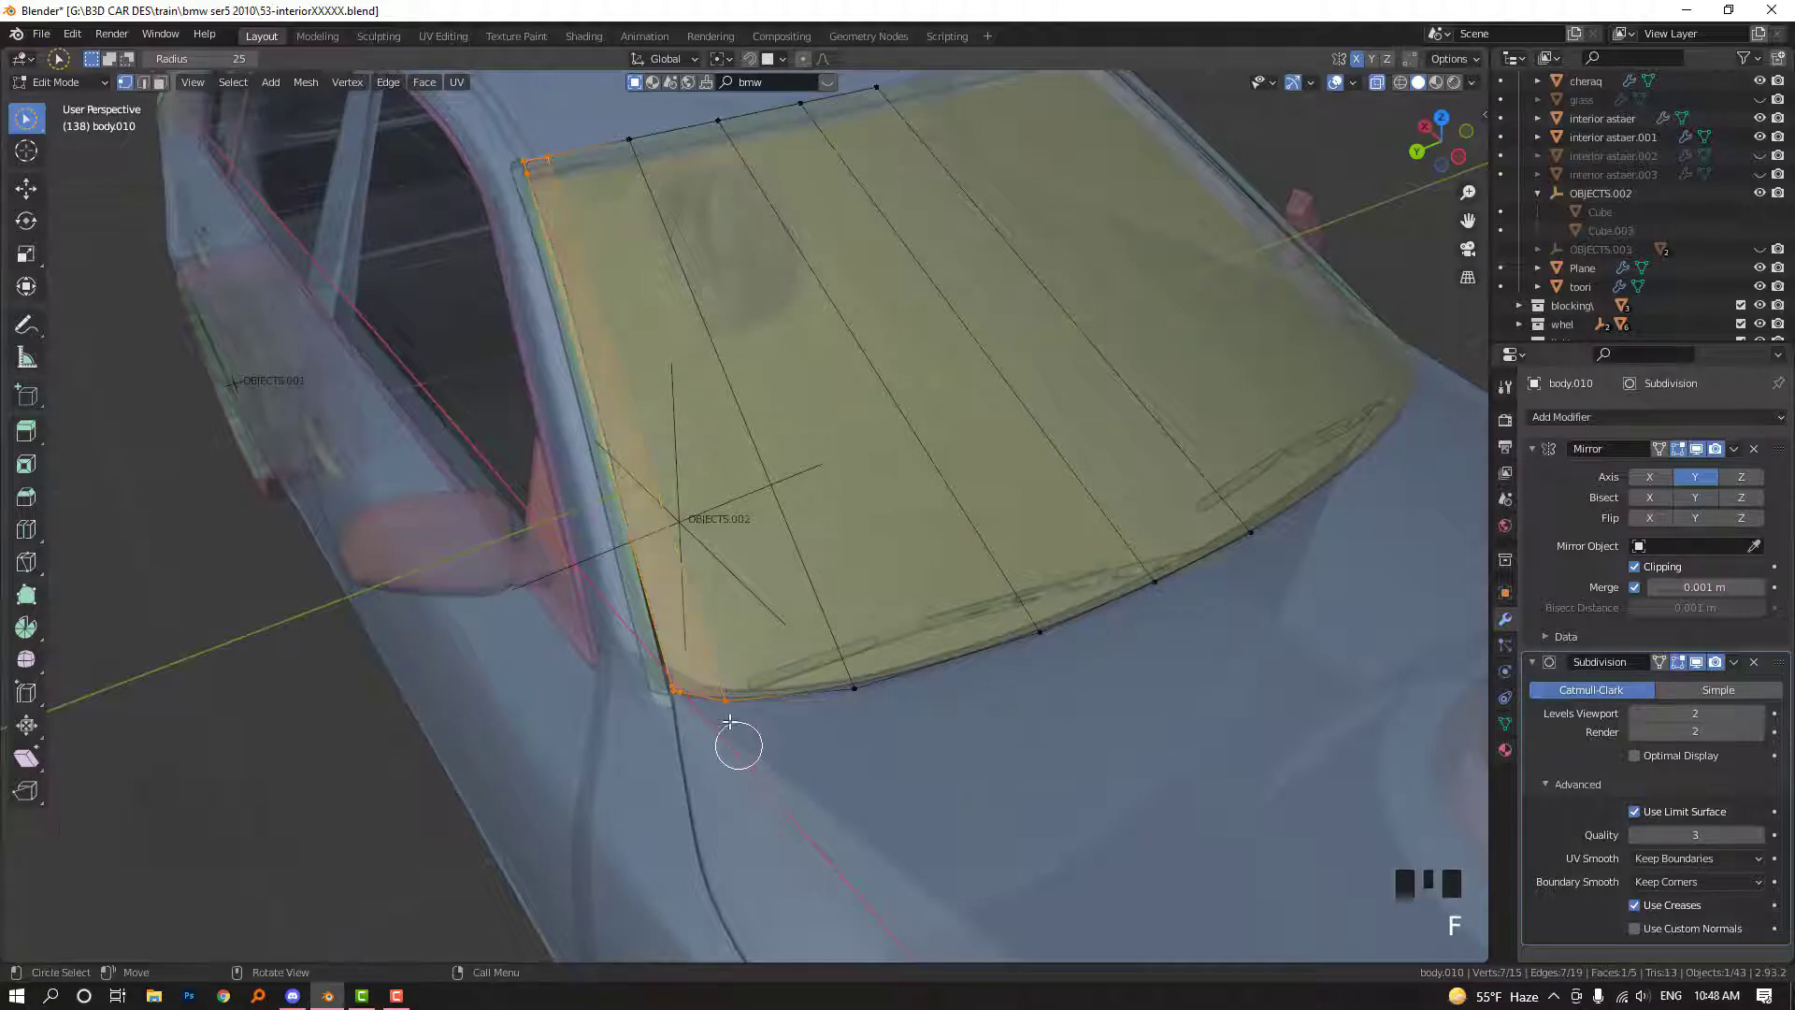
Add a loop cut across the windshield faces and slide it up close to the roof edge
{"action": "middle_click_drag", "start_coordinate": [737, 741], "coordinate": [646, 541], "text": "shift"}
{"action": "scroll", "coordinate": [674, 441], "scroll_direction": "down", "scroll_amount": 2}
{"action": "key", "text": "ctrl+r"}
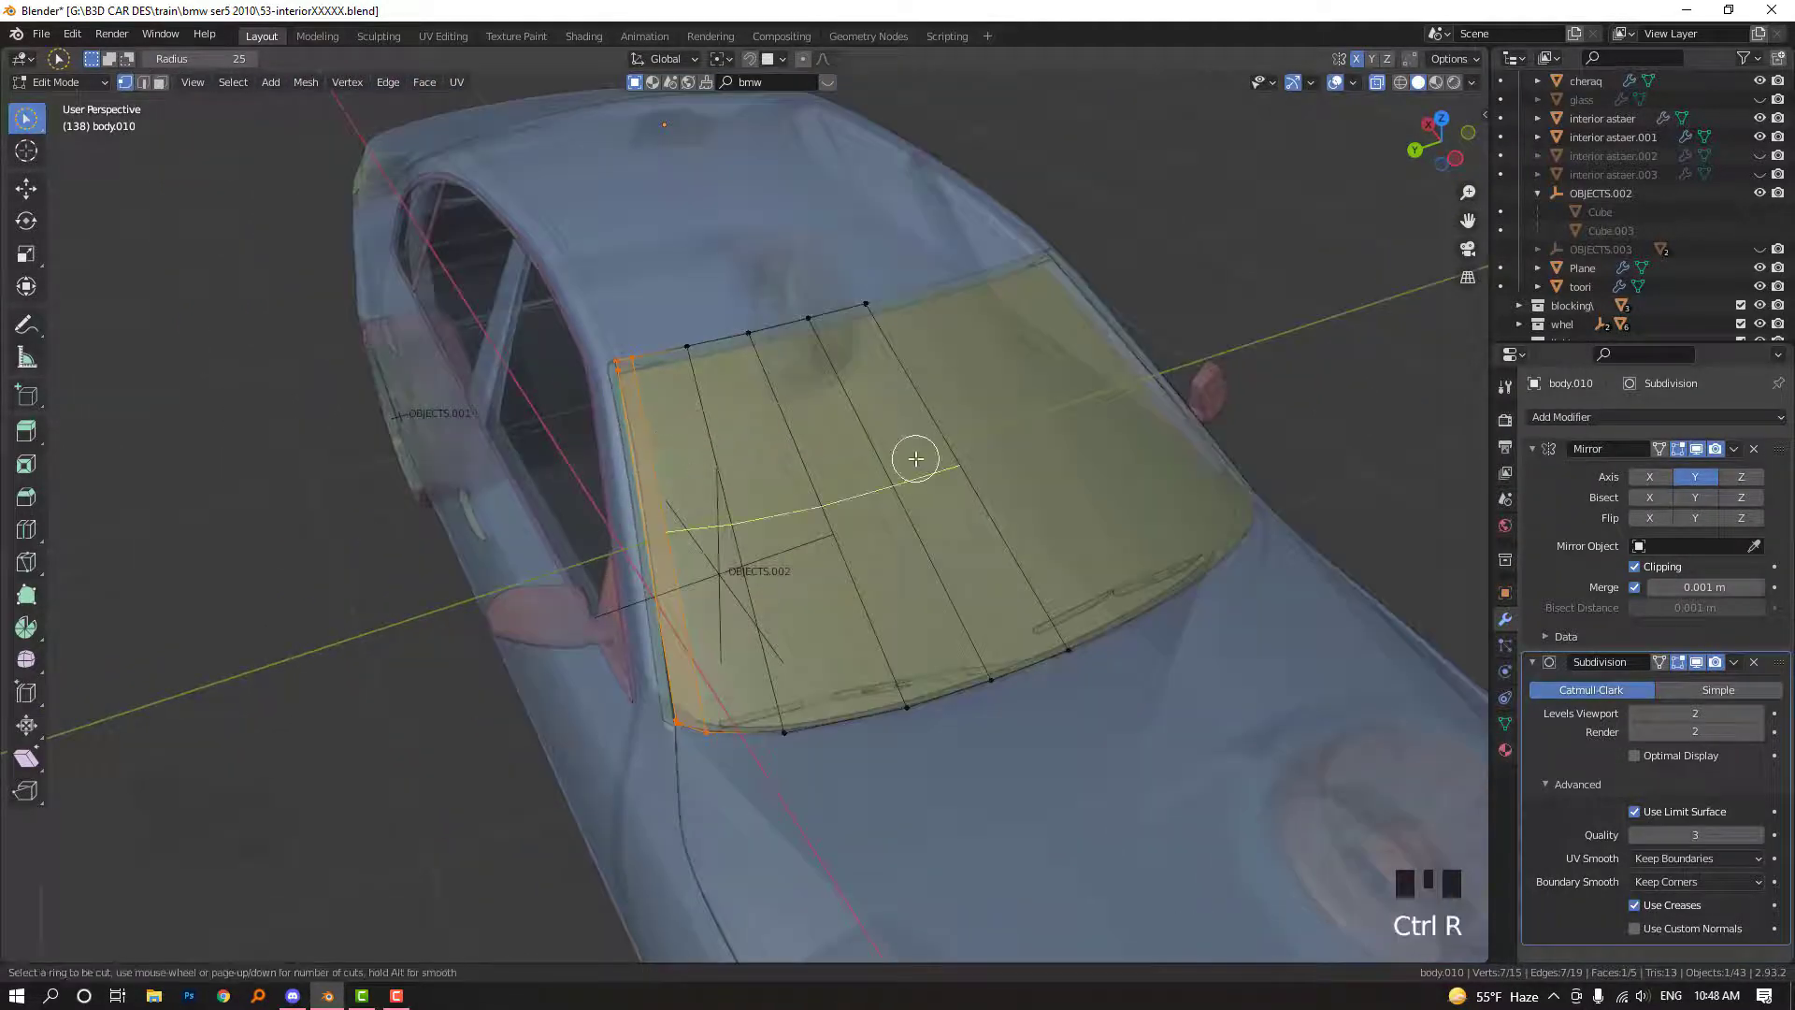
{"action": "left_click", "coordinate": [914, 453]}
{"action": "left_click", "coordinate": [791, 310]}
Connect the end of the upper loop cut to the pillar-side vertex at the upper corner, splitting the face
{"action": "key", "text": "w"}
{"action": "left_click", "coordinate": [621, 373]}
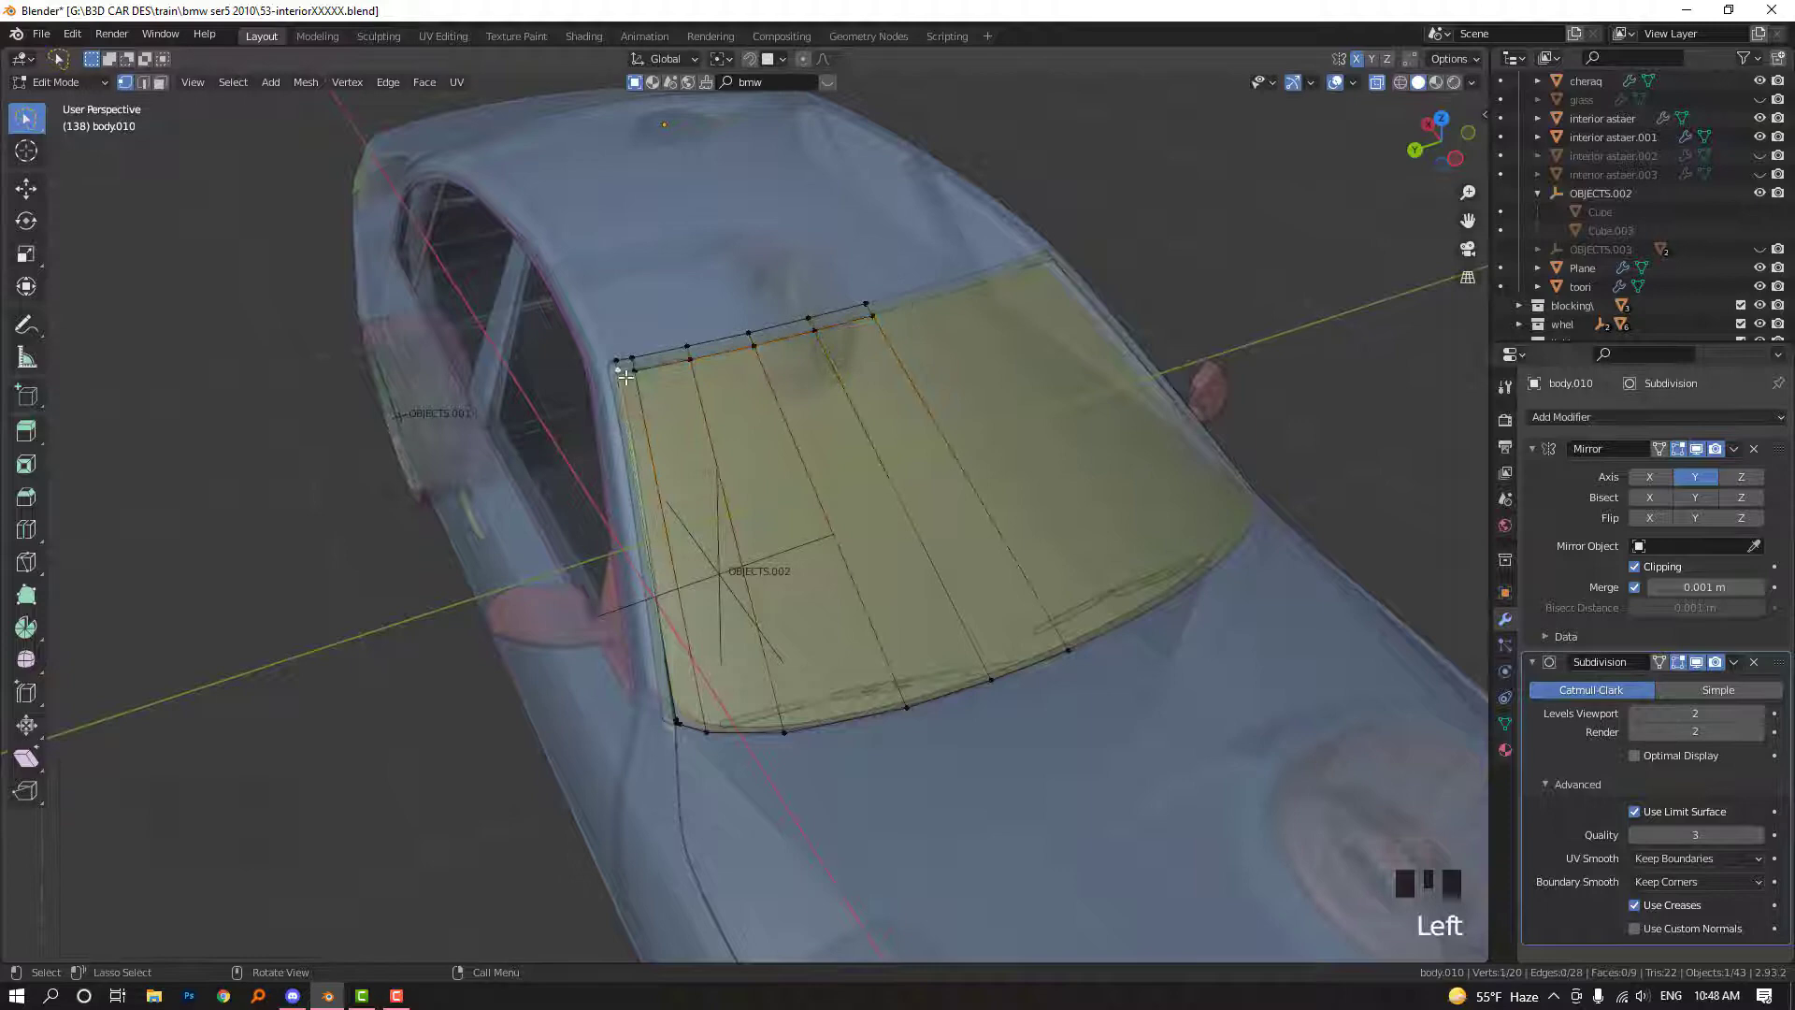
{"action": "left_click", "coordinate": [622, 374], "text": "shift"}
{"action": "left_click", "coordinate": [635, 374], "text": "shift"}
{"action": "left_click", "coordinate": [624, 375], "text": "shift"}
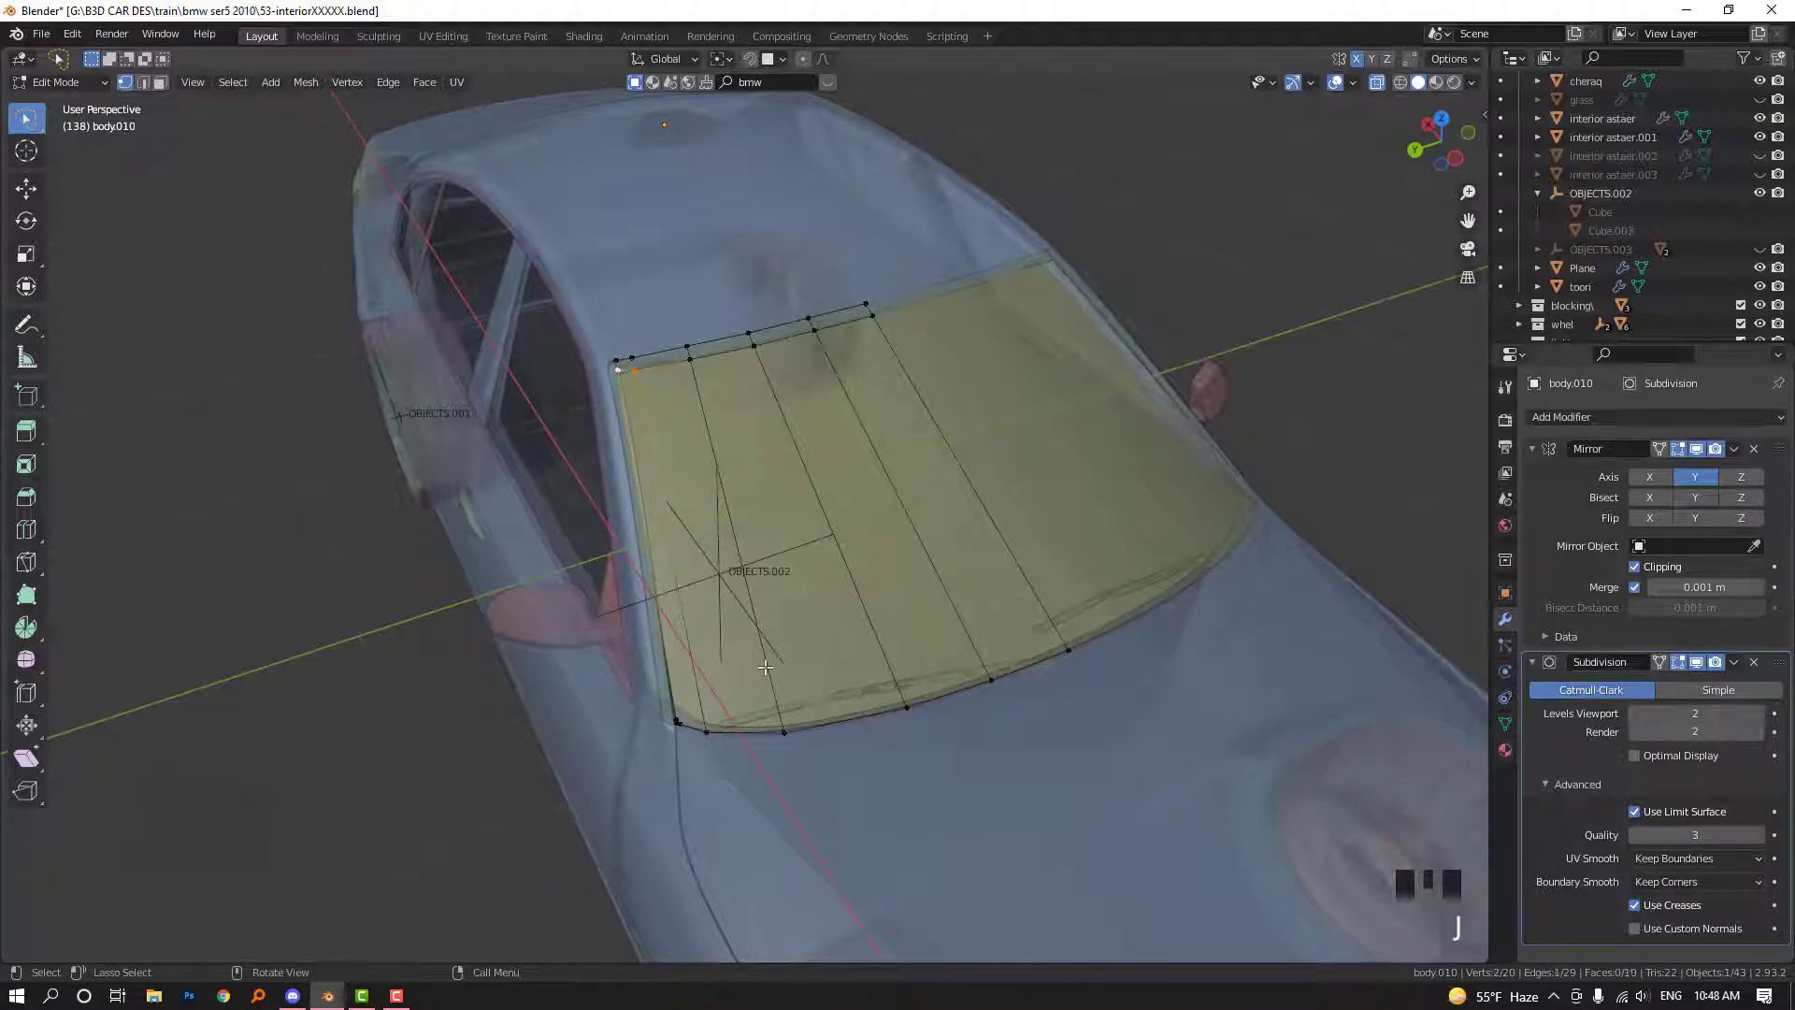
Add a second loop cut across the windshield faces and slide it down close to the bottom edge
{"action": "scroll", "coordinate": [682, 467], "scroll_direction": "up", "scroll_amount": 1}
{"action": "key", "text": "ctrl+r"}
{"action": "left_click", "coordinate": [736, 565]}
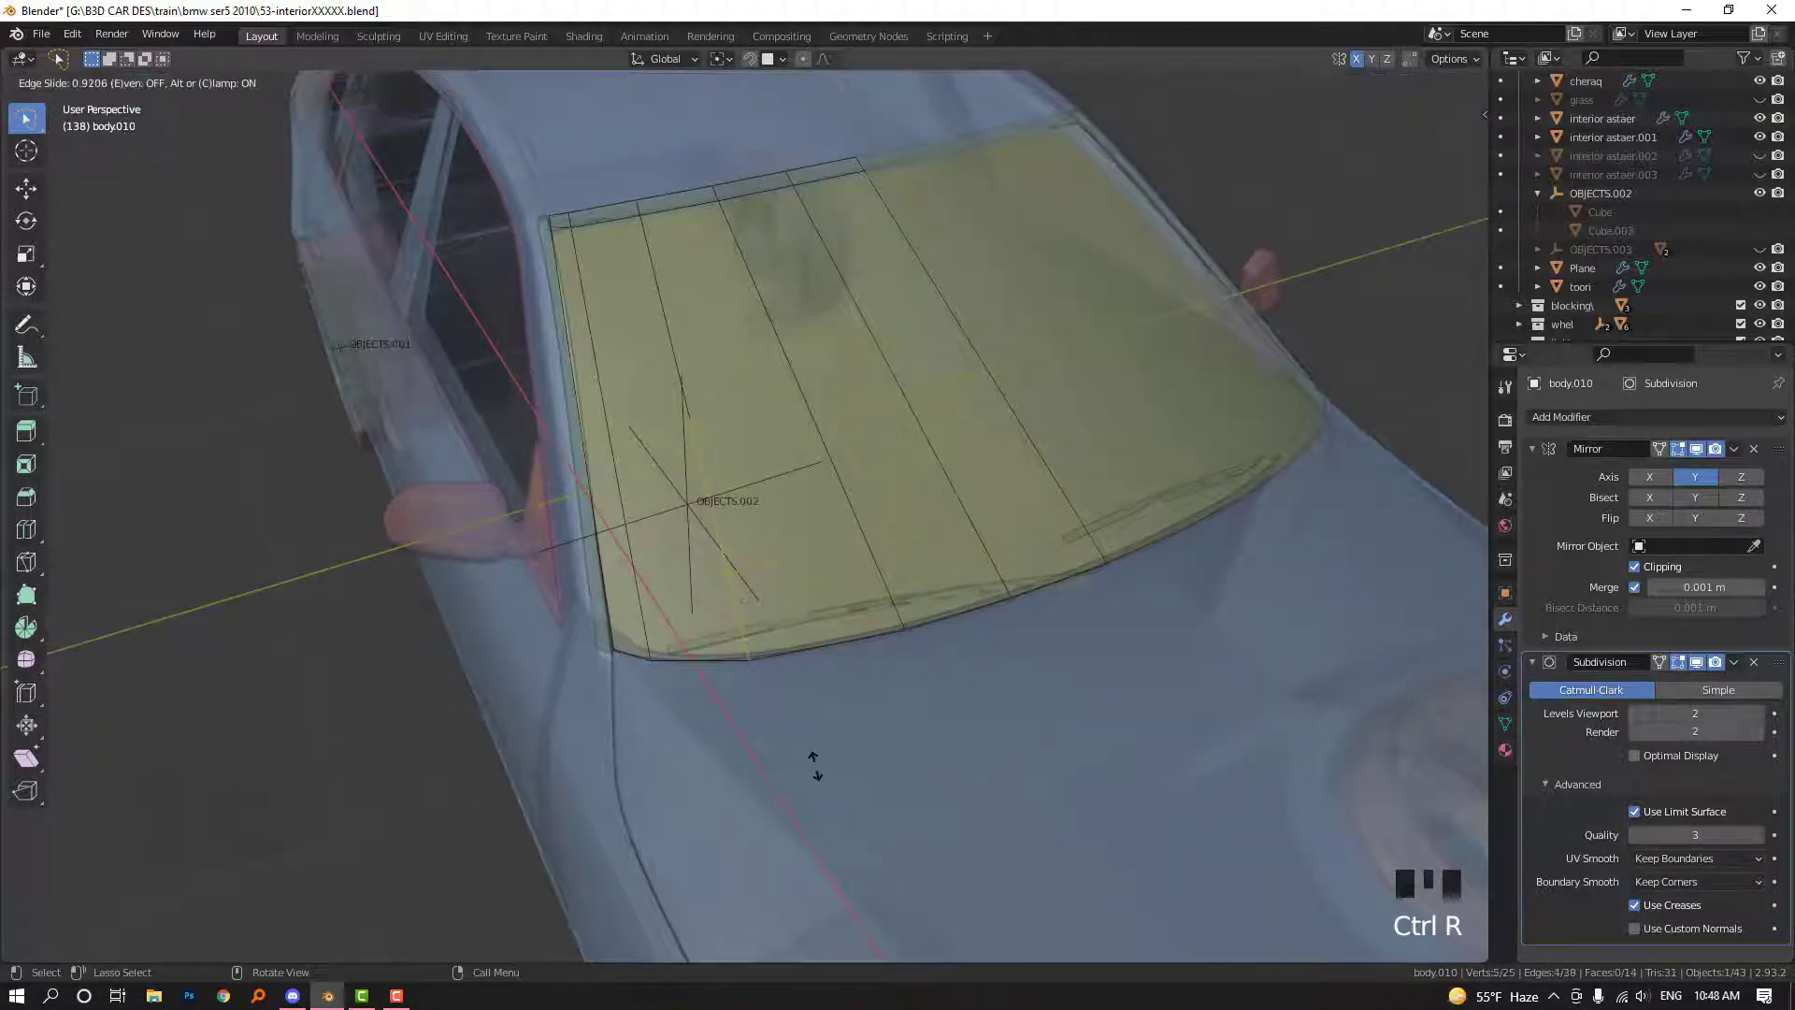
{"action": "left_click", "coordinate": [816, 767]}
Hide the OBJECTS.002 empty in Object Mode and return to editing the windshield mesh
{"action": "middle_click_drag", "start_coordinate": [780, 696], "coordinate": [833, 612]}
{"action": "key", "text": "Tab"}
{"action": "left_click", "coordinate": [708, 495]}
{"action": "left_click", "coordinate": [711, 496]}
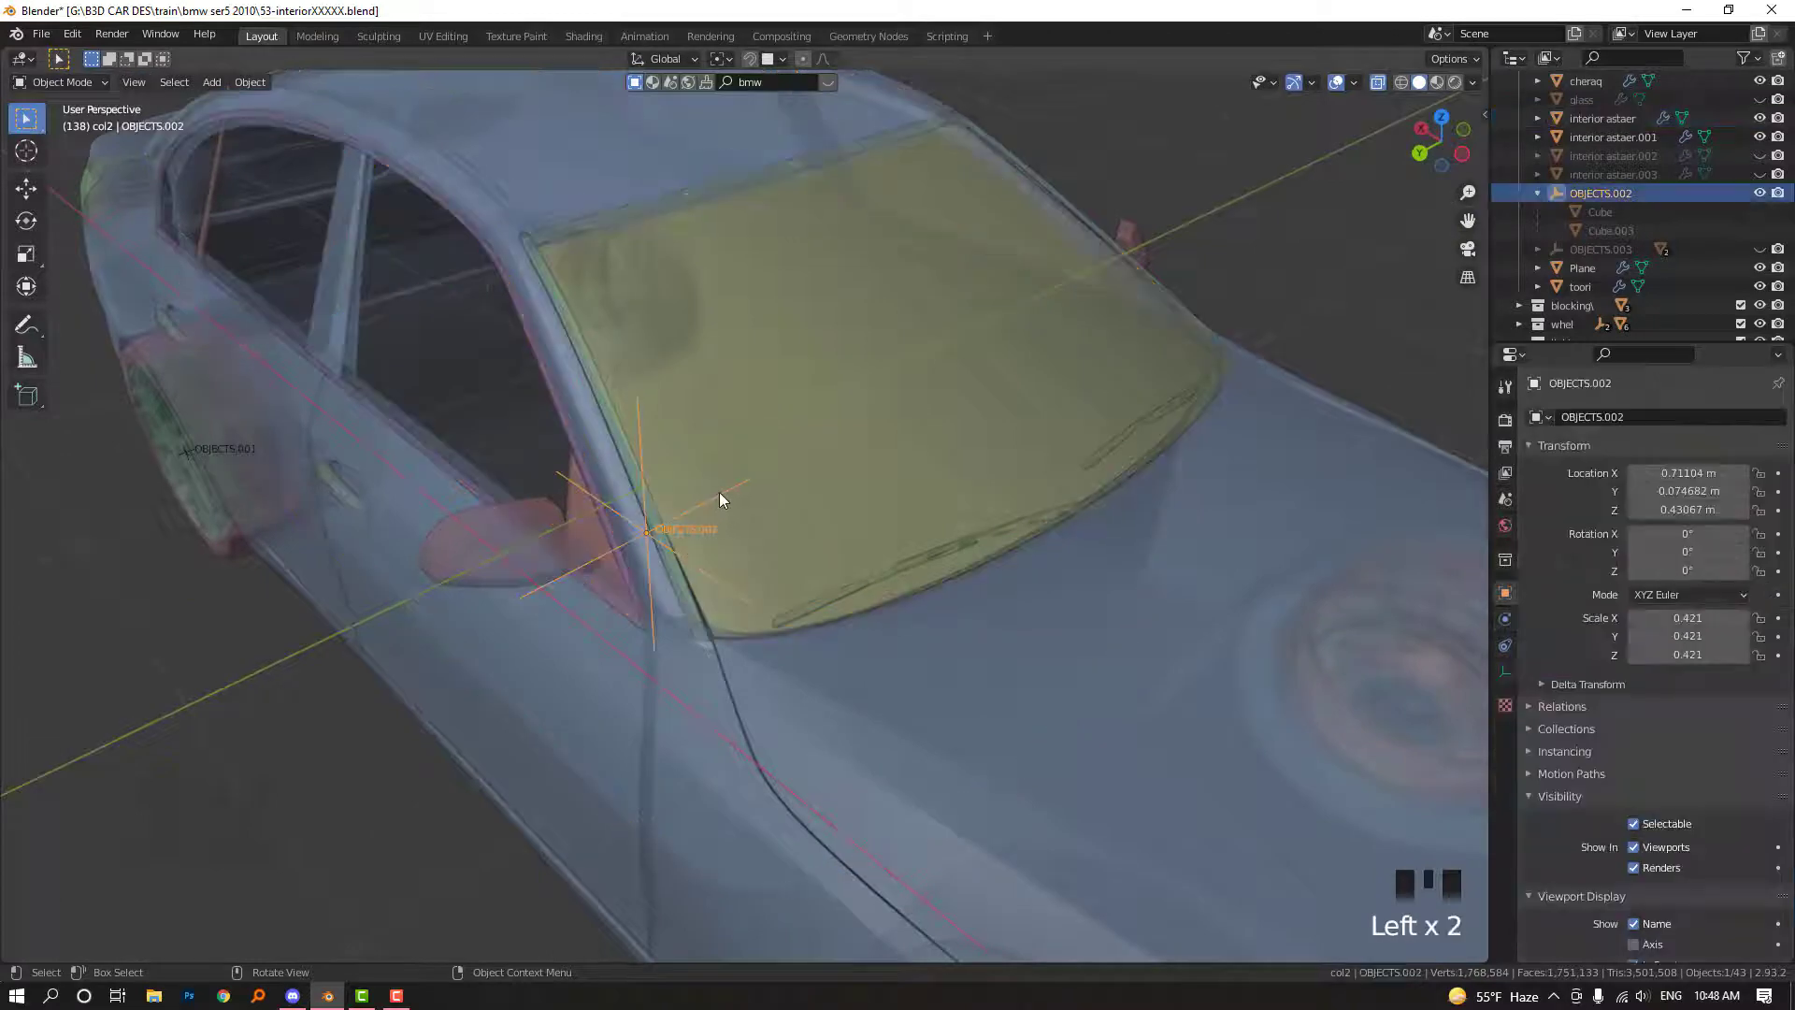
{"action": "left_click", "coordinate": [720, 491]}
{"action": "key", "text": "Tab"}
{"action": "scroll", "coordinate": [833, 526], "scroll_direction": "up", "scroll_amount": 3}
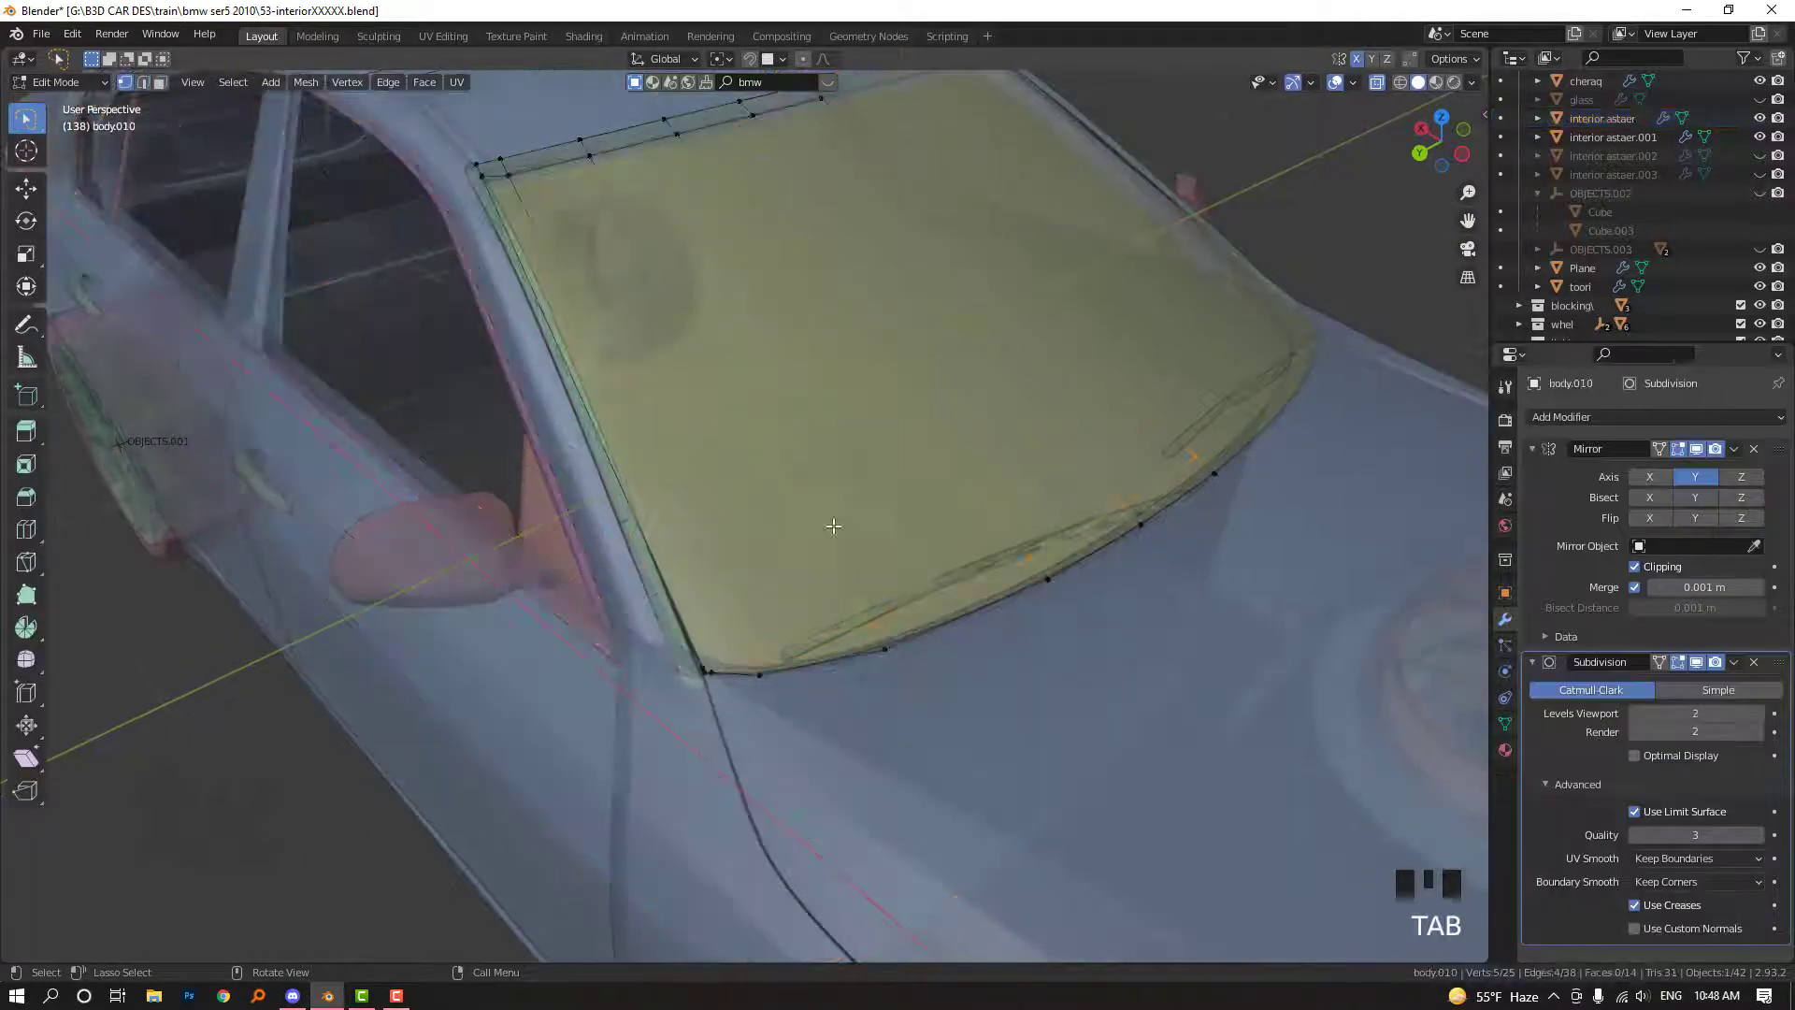
{"action": "scroll", "coordinate": [833, 527], "scroll_direction": "up", "scroll_amount": 2}
{"action": "left_click", "coordinate": [658, 785]}
{"action": "key", "text": "h"}
{"action": "key", "text": "h"}
{"action": "key", "text": "h"}
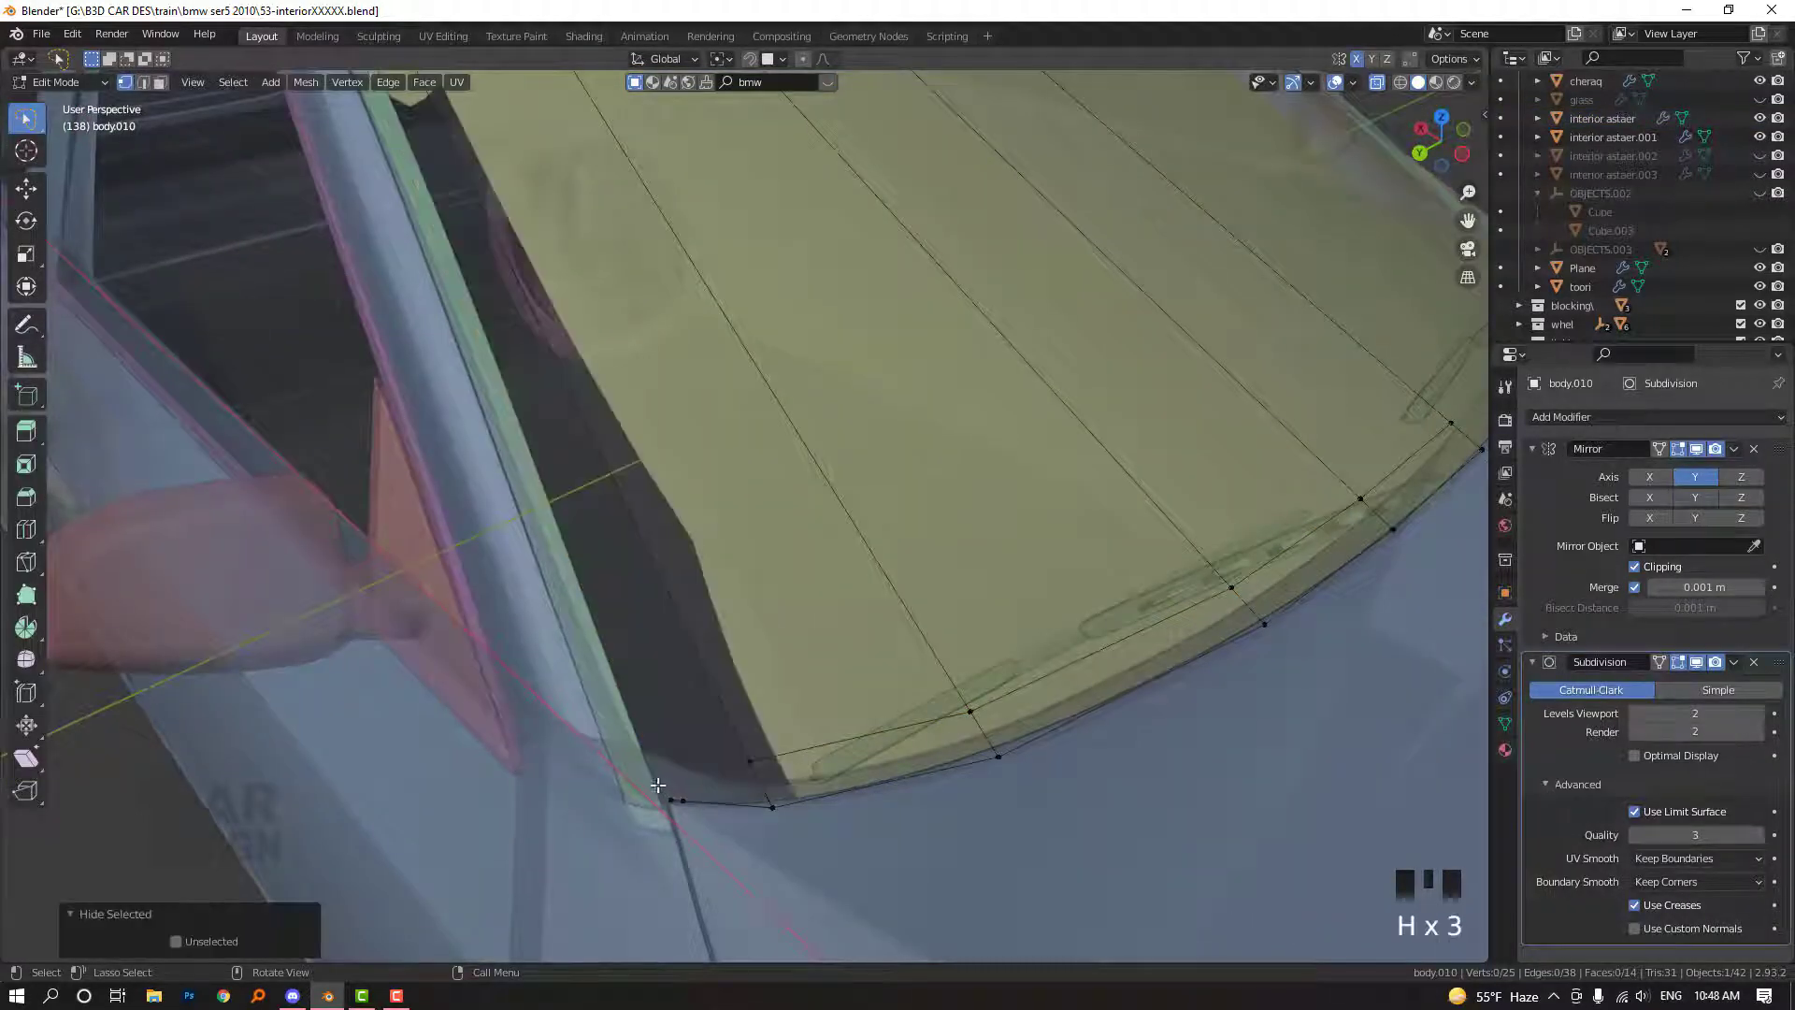
{"action": "key", "text": "ctrl+z"}
Slide the outermost vertex of the lower loop cut down closer to the windshield's bottom edge
{"action": "left_click", "coordinate": [756, 760]}
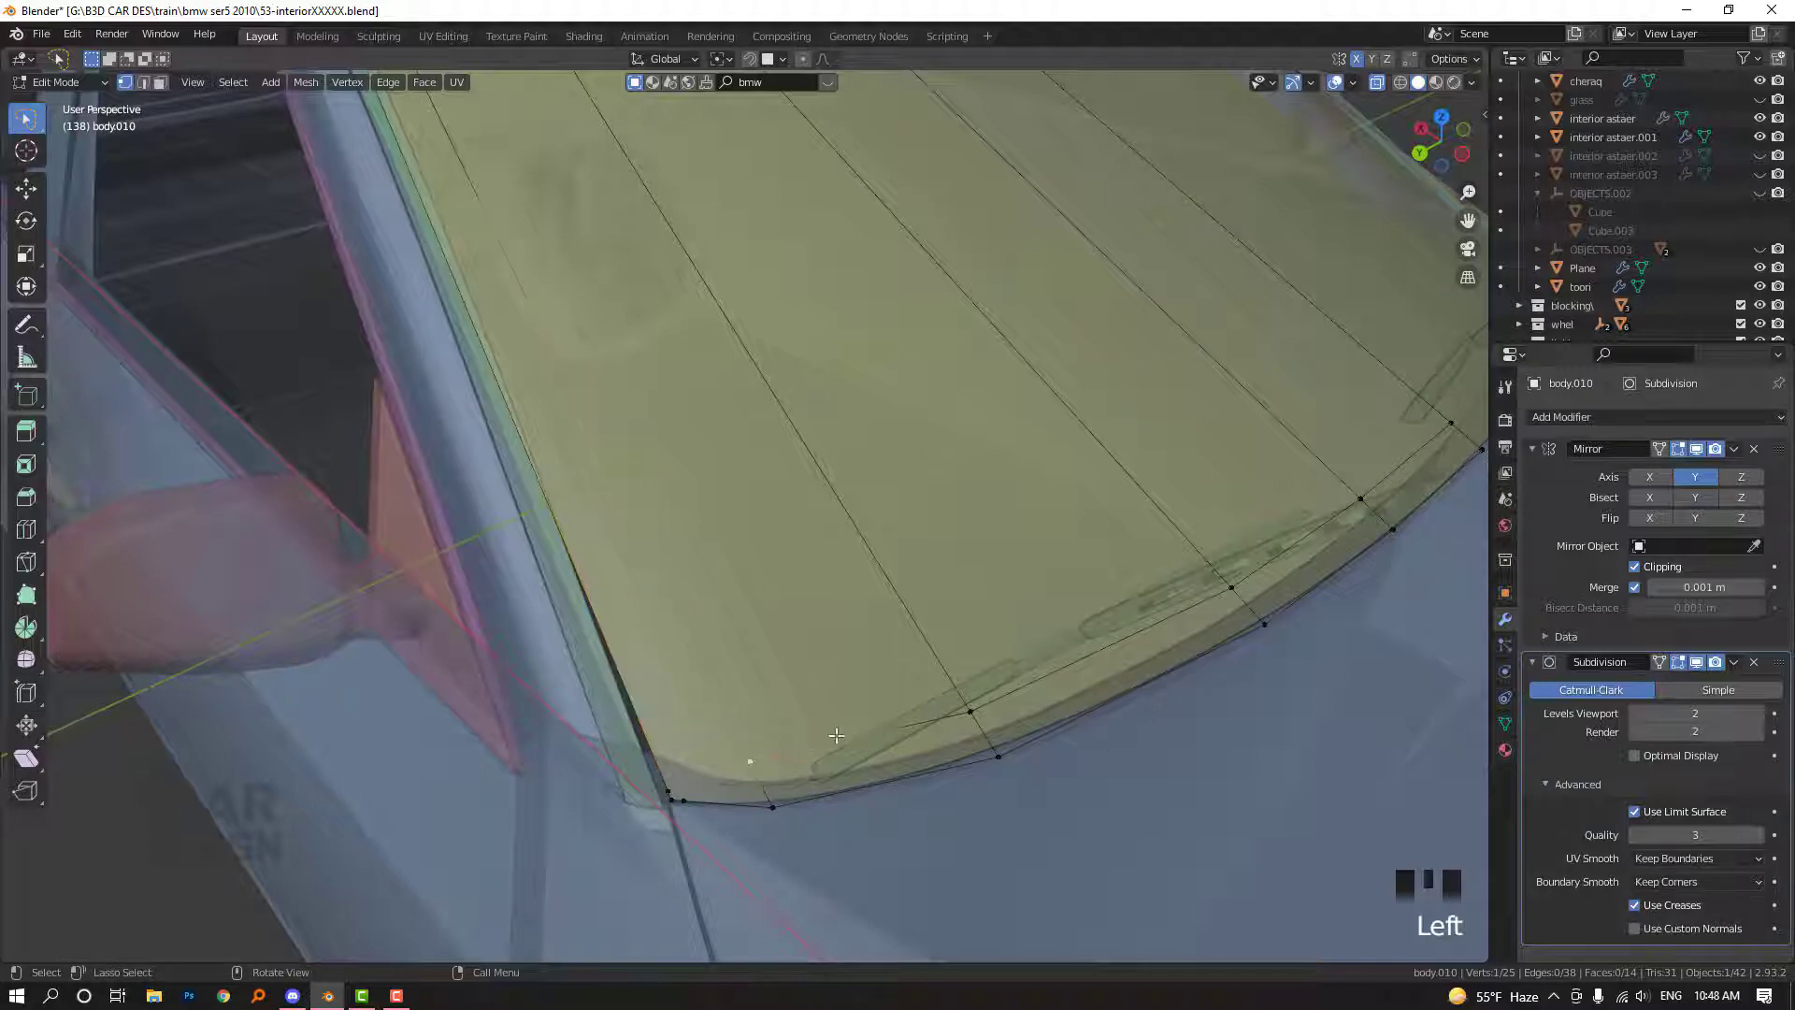
{"action": "key", "text": "3"}
{"action": "key", "text": "1"}
{"action": "key", "text": "g"}
{"action": "key", "text": "g"}
{"action": "left_click", "coordinate": [758, 778]}
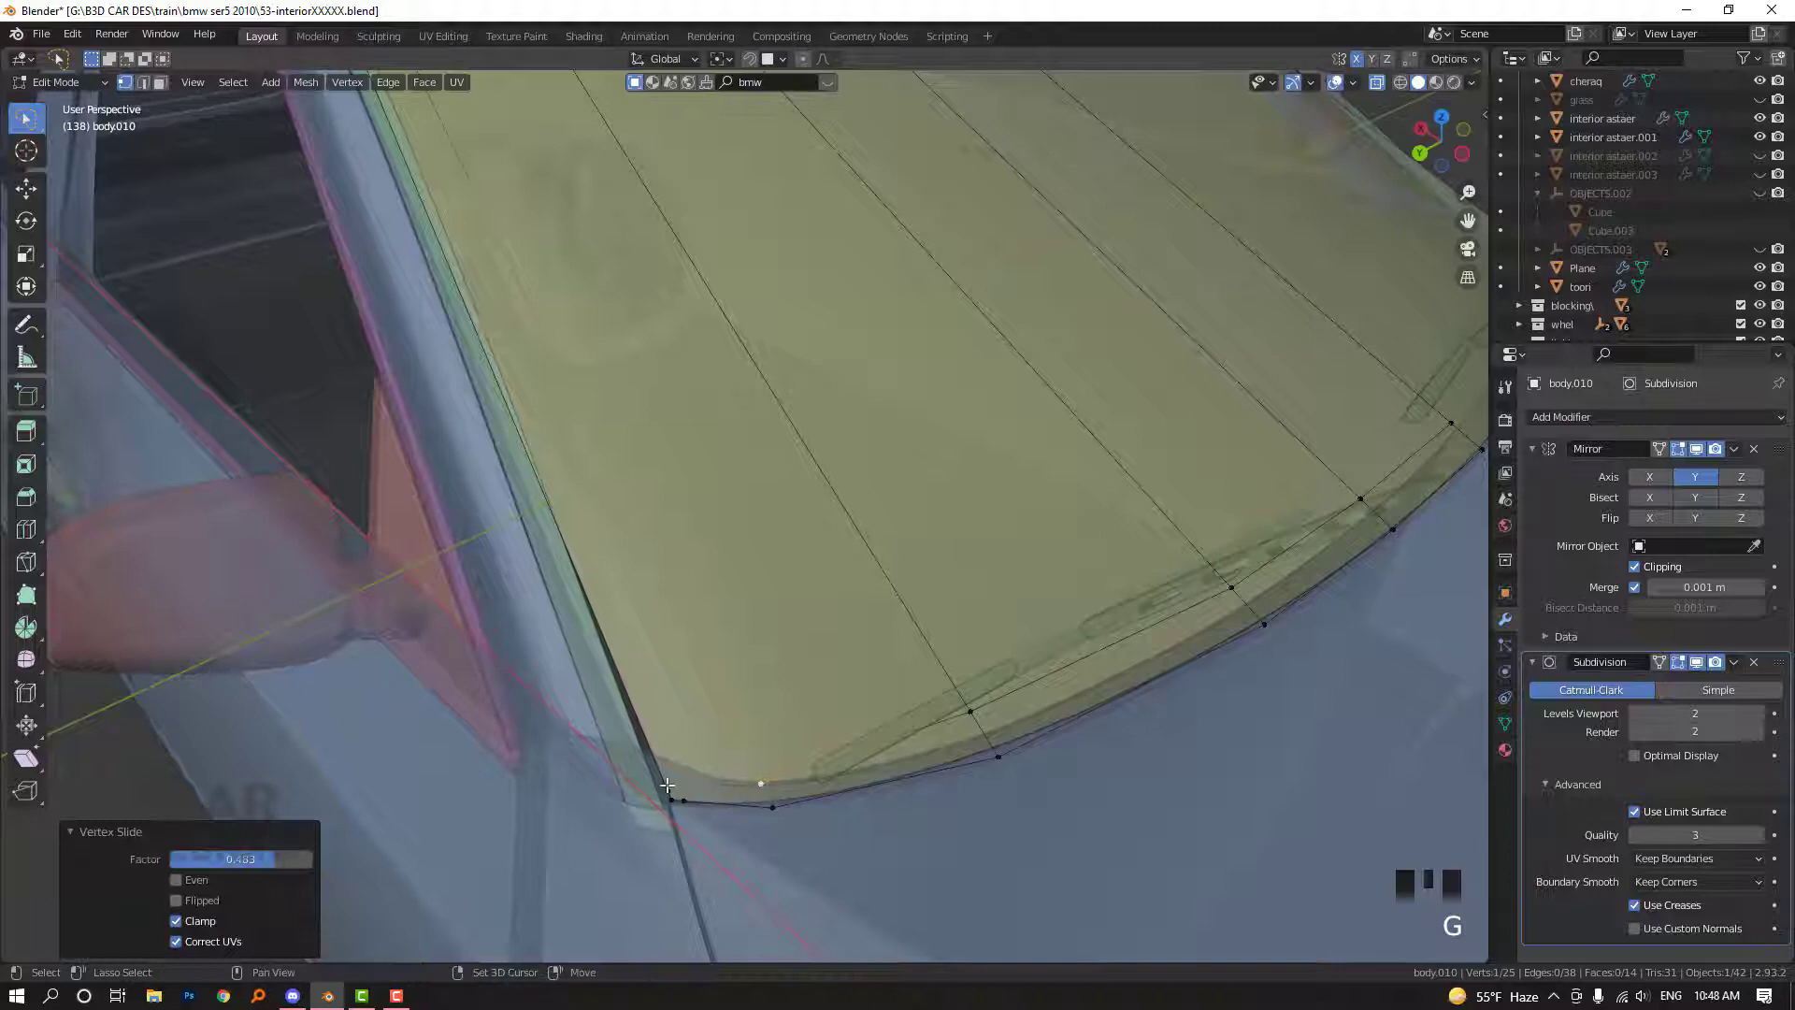
Connect that inner vertex to the pillar-side vertex at the lower corner, splitting the corner face
{"action": "left_click", "coordinate": [667, 788], "text": "shift"}
{"action": "left_click", "coordinate": [690, 799]}
{"action": "scroll", "coordinate": [559, 425], "scroll_direction": "down", "scroll_amount": 4}
{"action": "middle_click_drag", "start_coordinate": [556, 421], "coordinate": [713, 721], "text": "shift"}
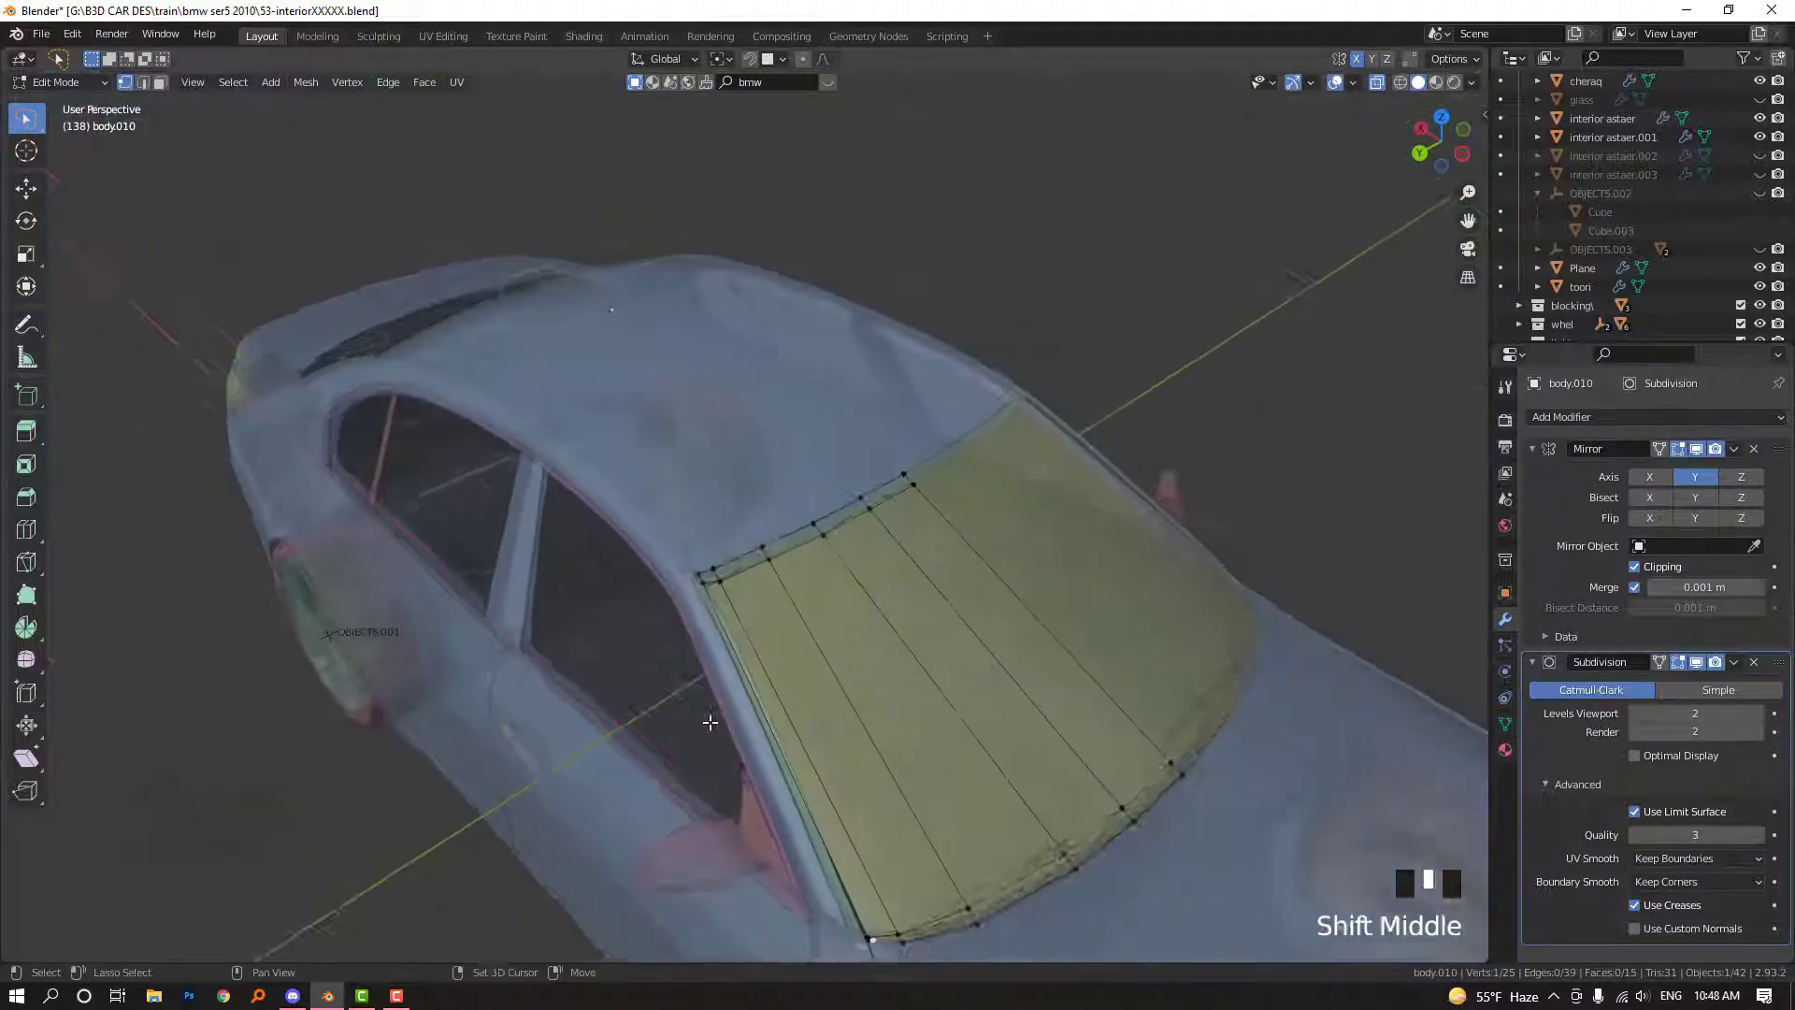
Add a loop cut through the windshield's outermost face column beside the pillar and connect the two vertices at the lower corner
{"action": "scroll", "coordinate": [708, 704], "scroll_direction": "up", "scroll_amount": 3}
{"action": "middle_click_drag", "start_coordinate": [668, 653], "coordinate": [530, 320], "text": "shift"}
{"action": "scroll", "coordinate": [530, 320], "scroll_direction": "down", "scroll_amount": 2}
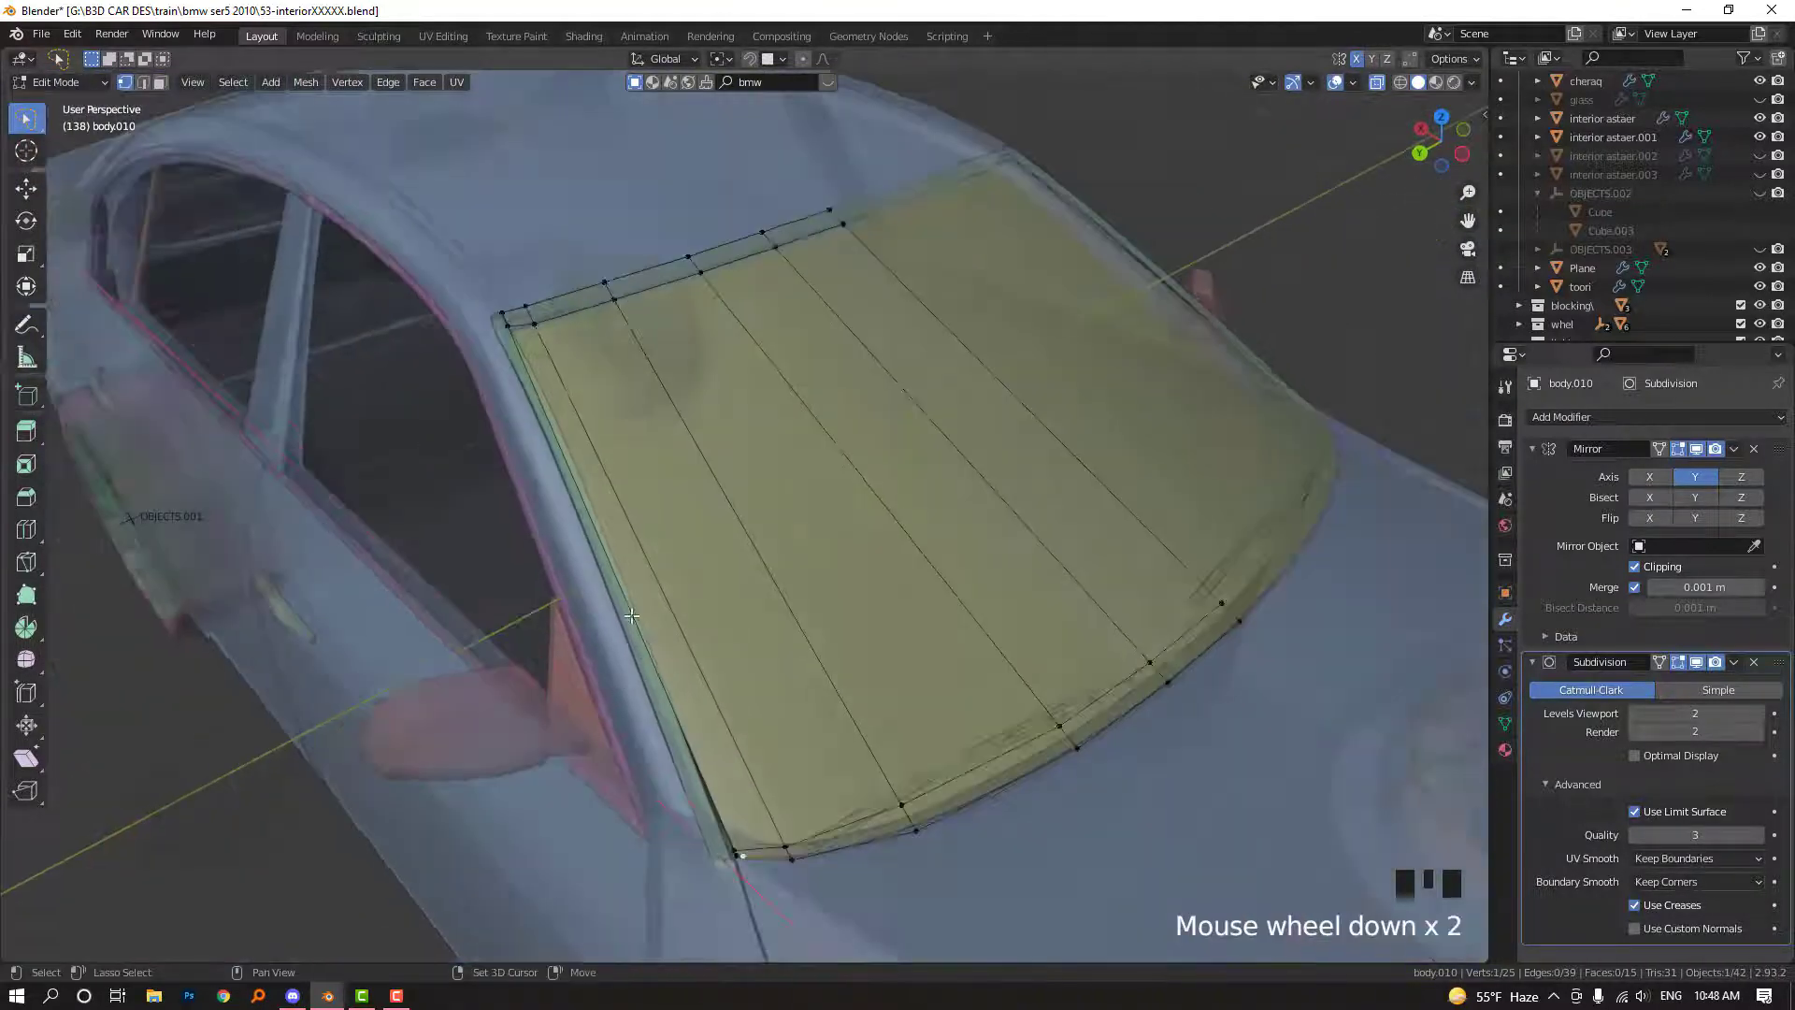
{"action": "middle_click_drag", "start_coordinate": [746, 869], "coordinate": [748, 805], "text": "shift"}
{"action": "scroll", "coordinate": [748, 806], "scroll_direction": "up", "scroll_amount": 1}
{"action": "key", "text": "ctrl+r"}
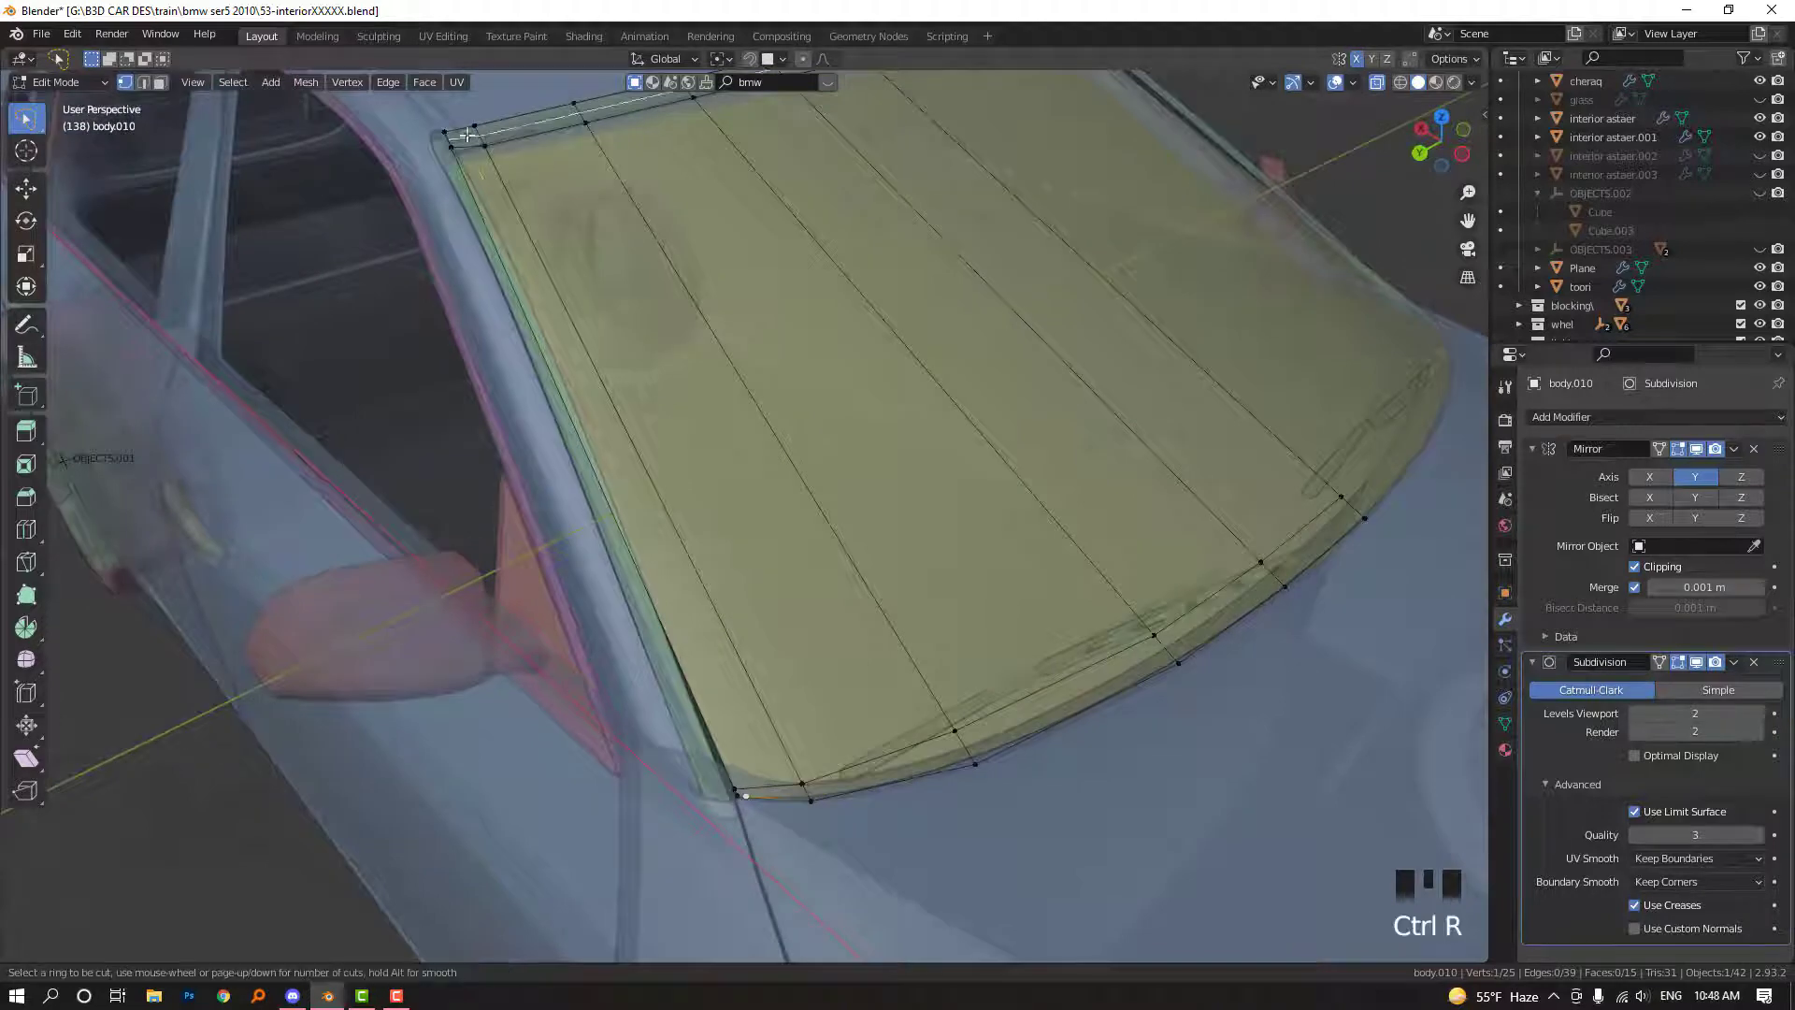
{"action": "left_click", "coordinate": [449, 136]}
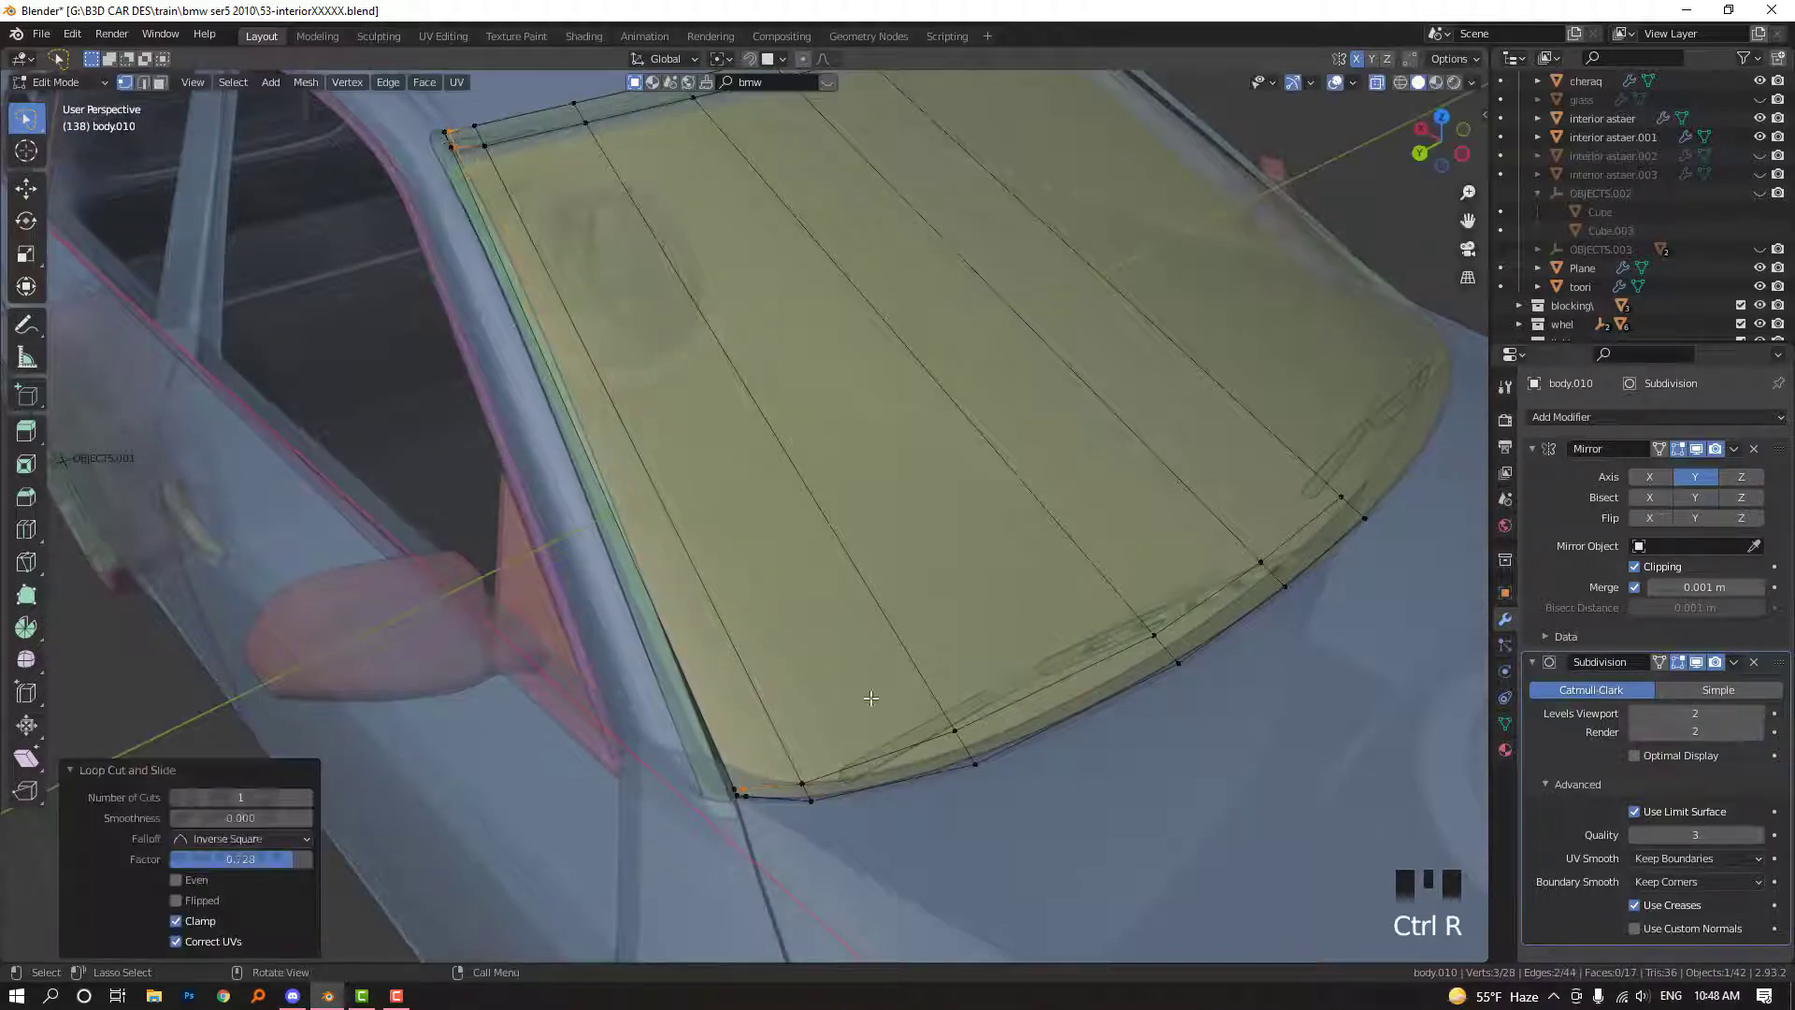
{"action": "left_click", "coordinate": [760, 800], "text": "shift"}
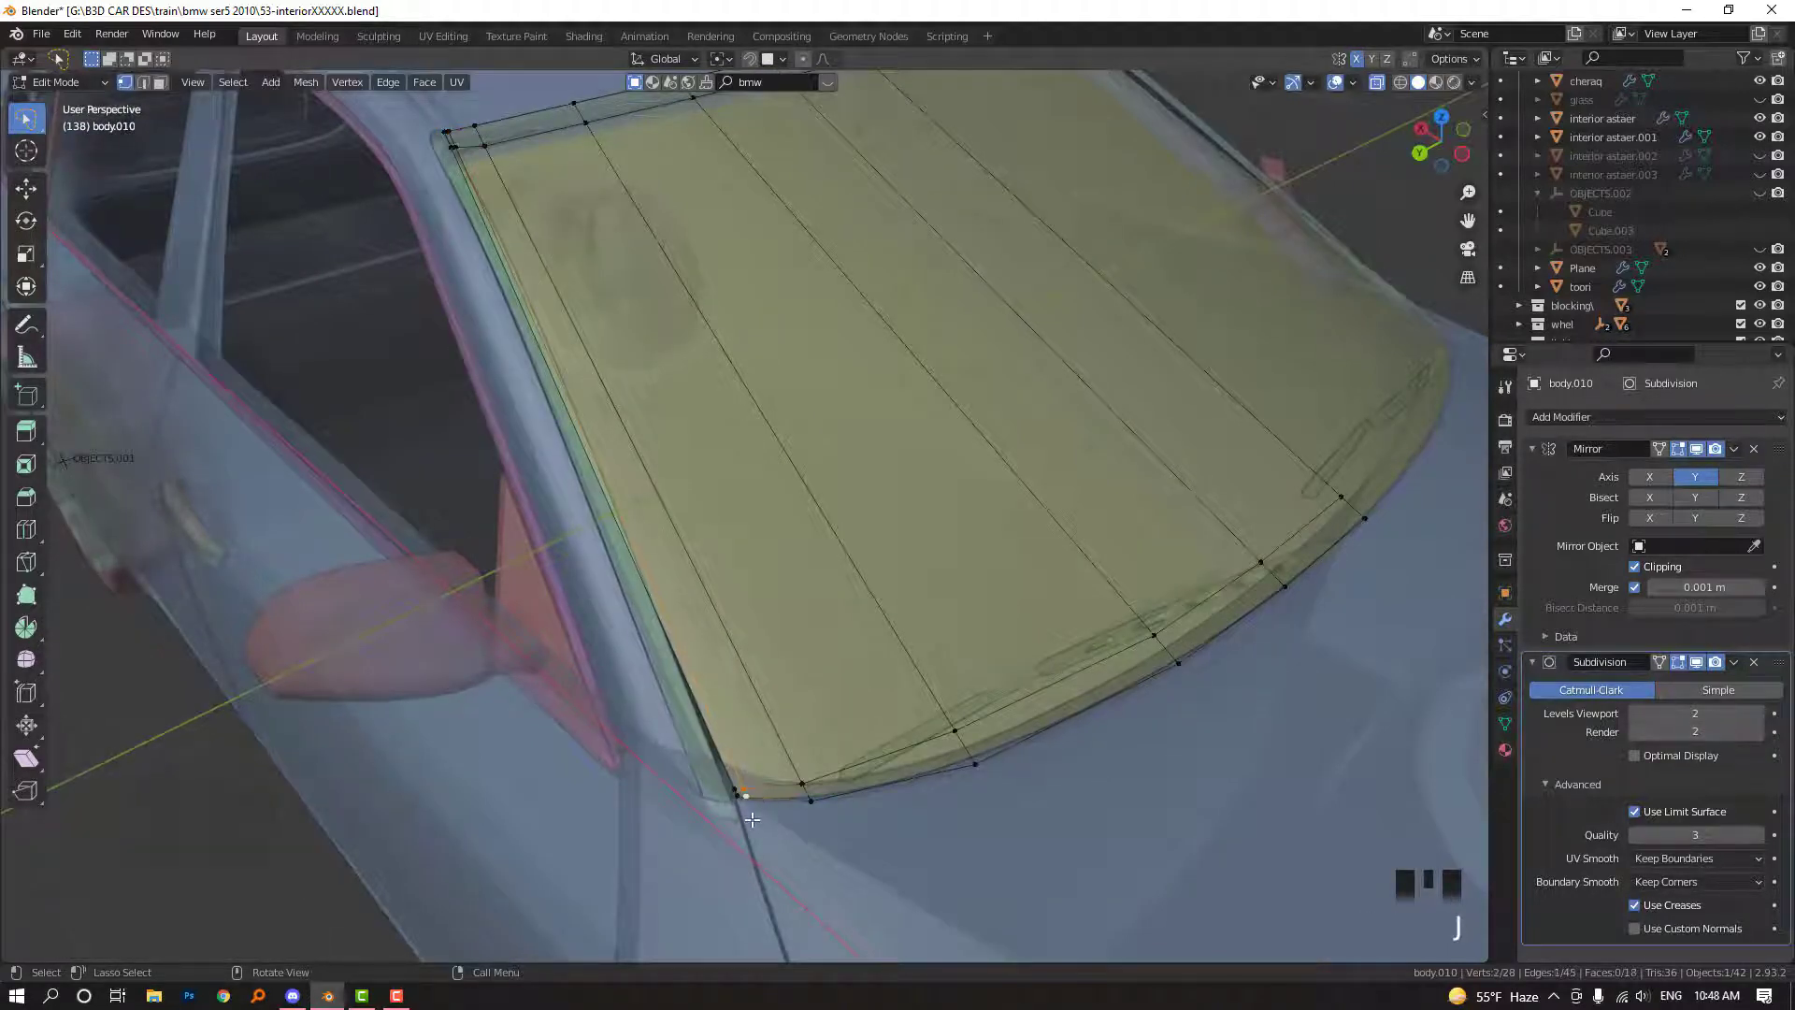
Shade the windshield glass smooth in Object Mode and hide the wiper object lying on its lower edge
{"action": "key", "text": "Tab"}
{"action": "key", "text": "alt+z"}
{"action": "middle_click_drag", "start_coordinate": [752, 804], "coordinate": [844, 570]}
{"action": "right_click", "coordinate": [918, 495]}
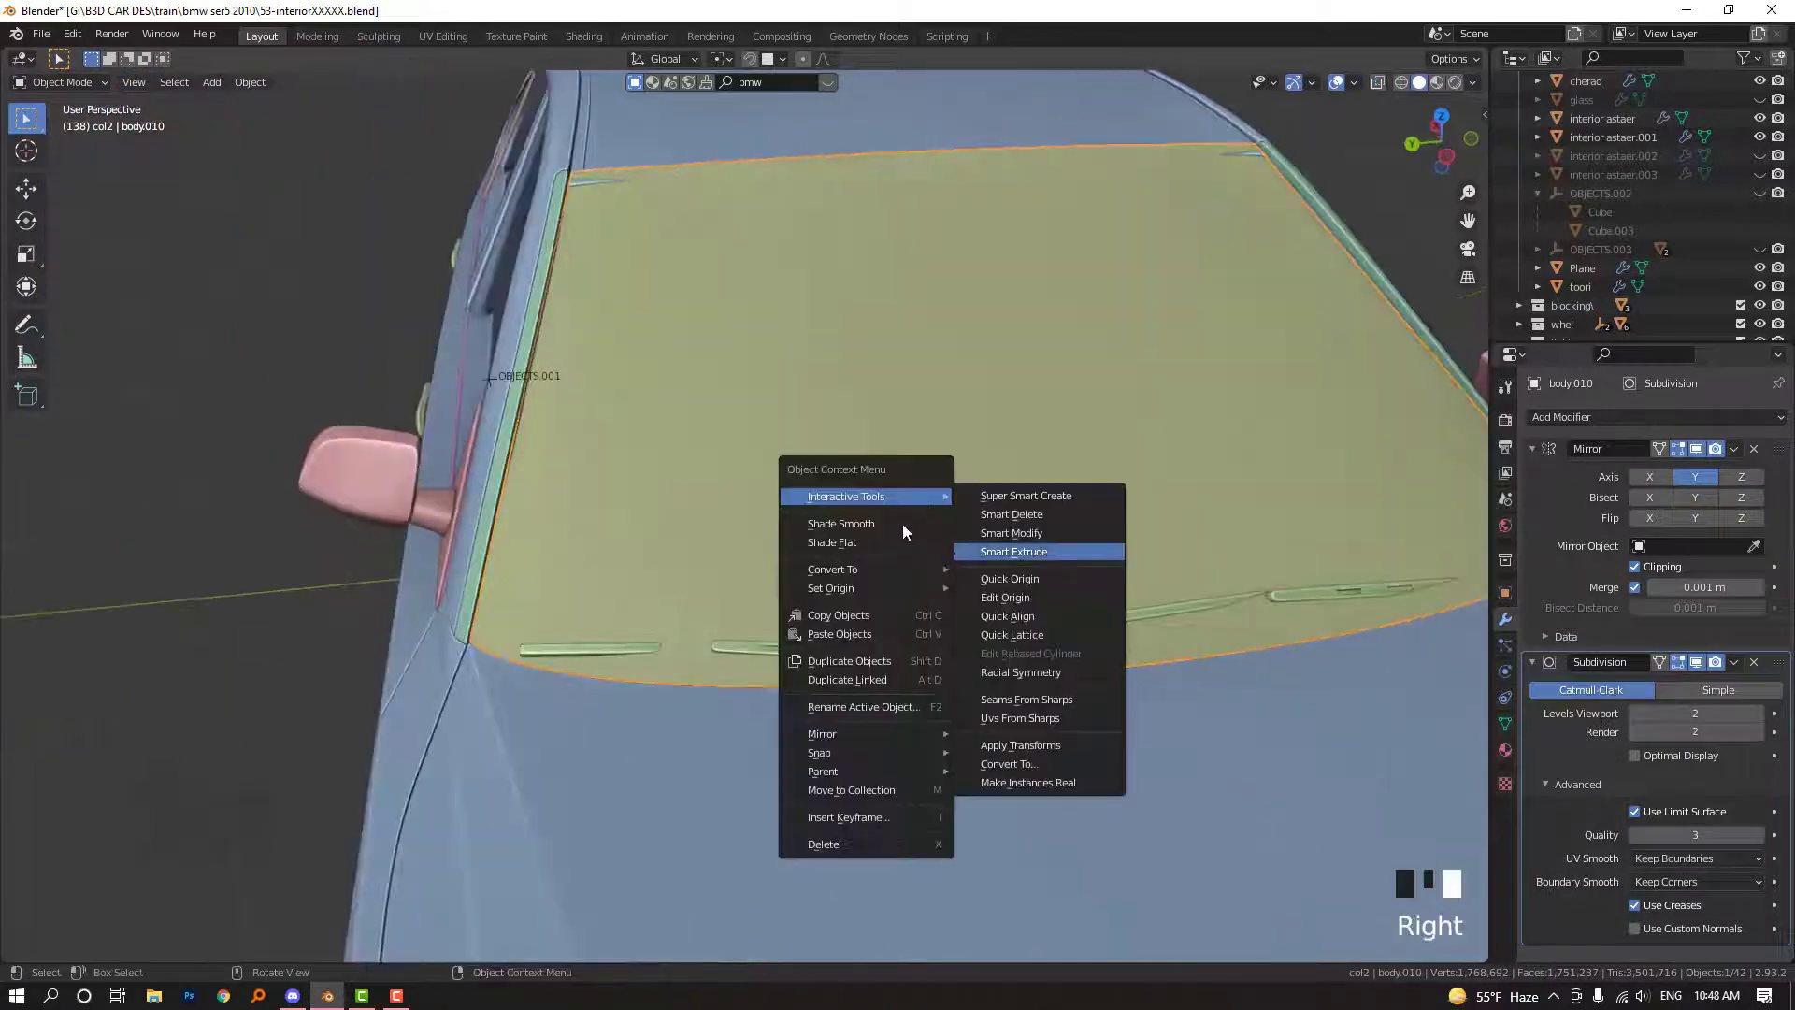
{"action": "left_click", "coordinate": [861, 522]}
{"action": "left_click", "coordinate": [804, 649]}
{"action": "key", "text": "h"}
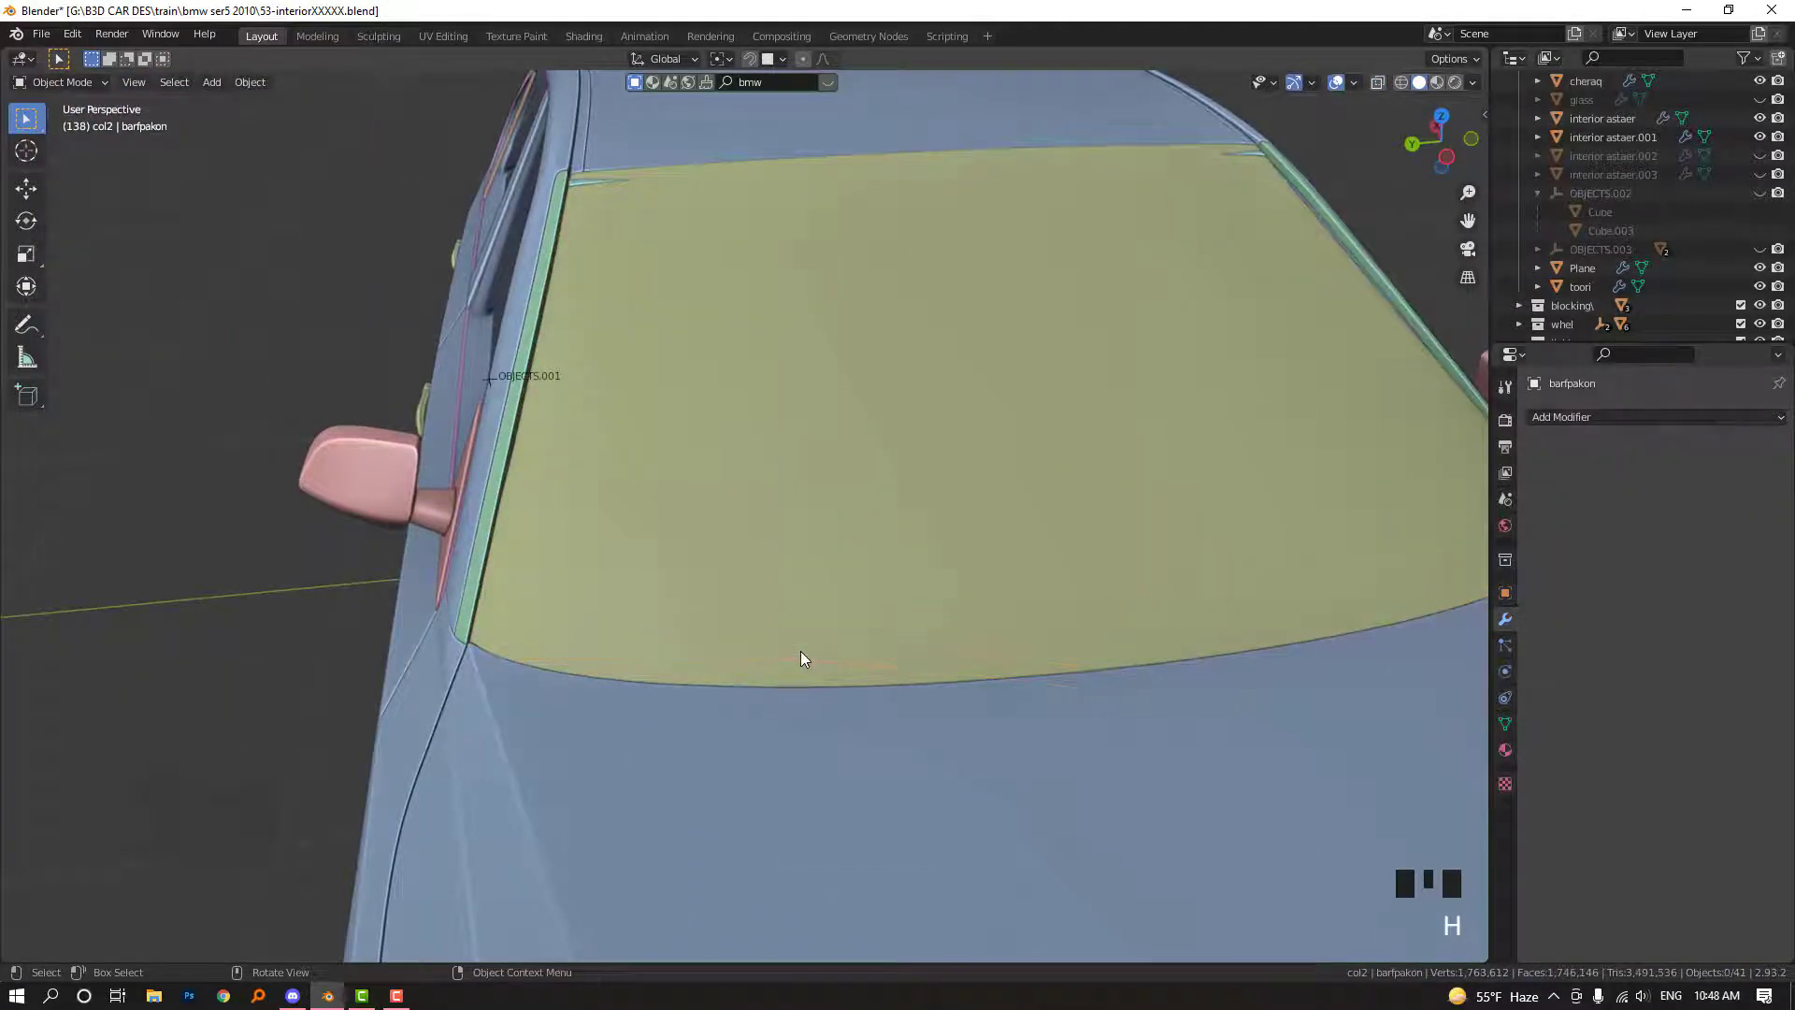
Move the whole windshield glass down about 0.008 m along the Z axis in Object Mode
{"action": "middle_click_drag", "start_coordinate": [801, 651], "coordinate": [1023, 474]}
{"action": "left_click", "coordinate": [1032, 474]}
{"action": "key", "text": "Tab"}
{"action": "key", "text": "alt+z"}
{"action": "scroll", "coordinate": [913, 369], "scroll_direction": "up", "scroll_amount": 2}
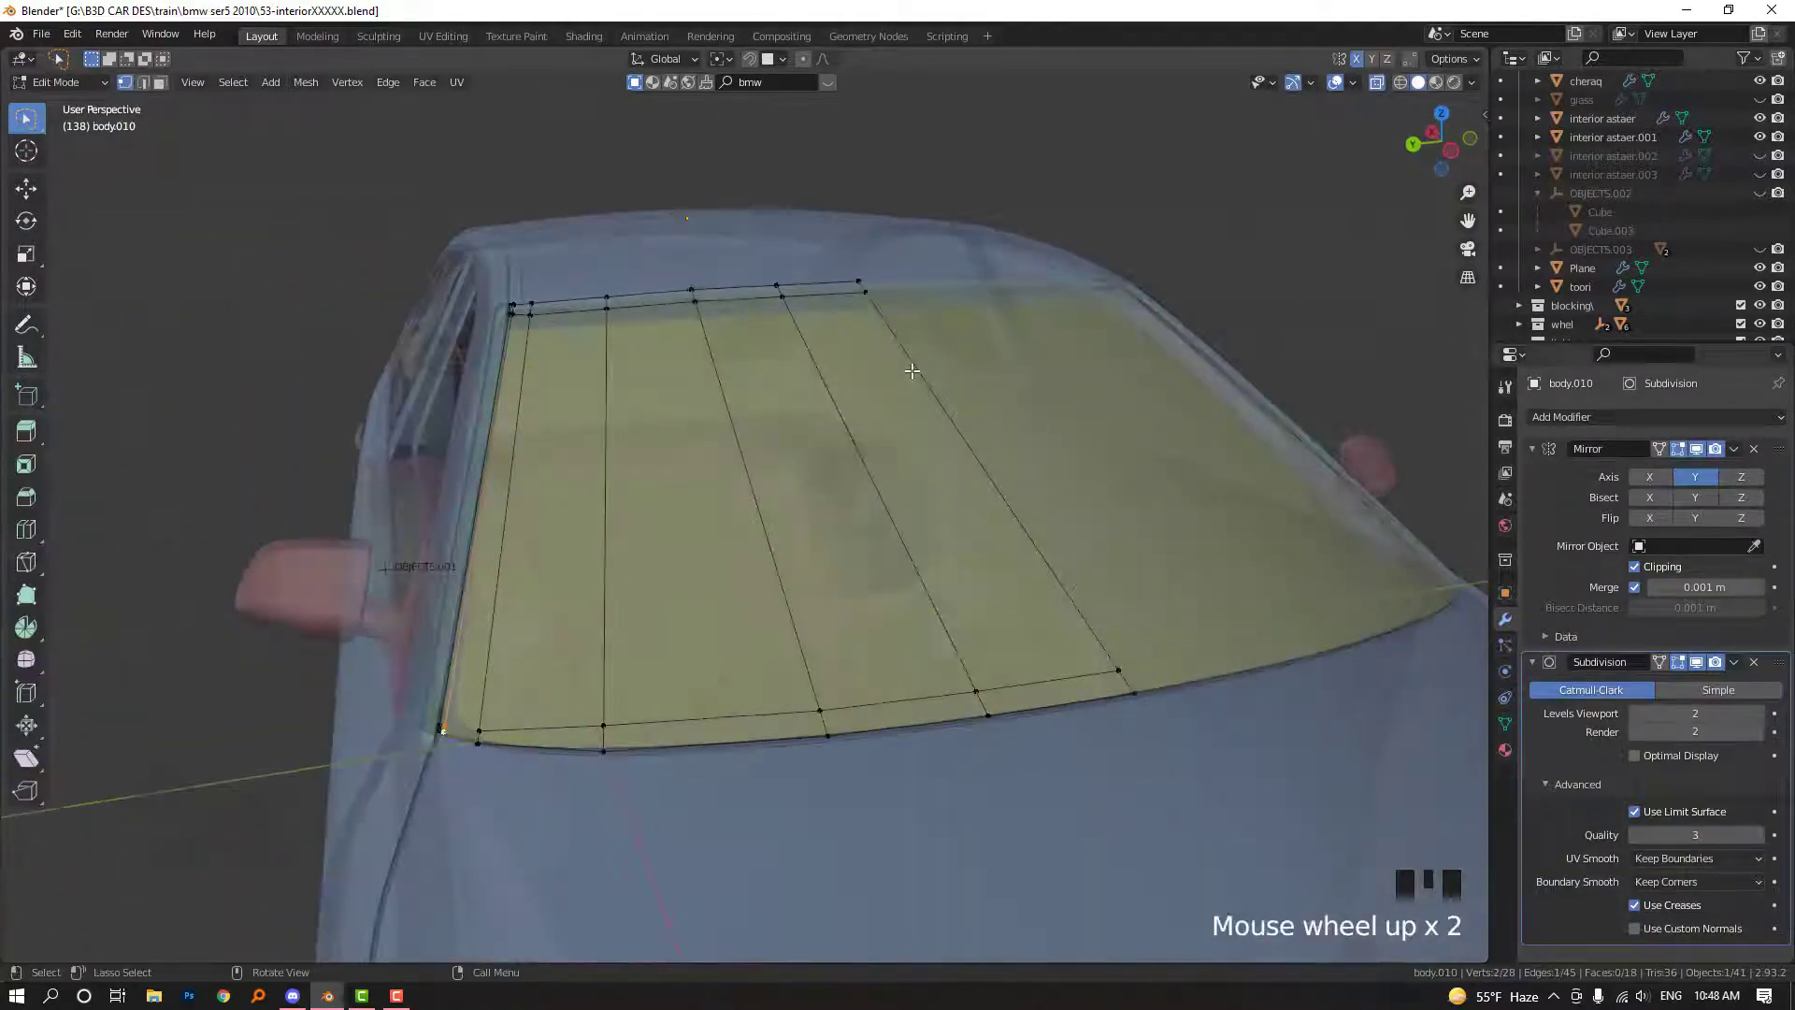
{"action": "key", "text": "alt+z"}
{"action": "key", "text": "Tab"}
{"action": "scroll", "coordinate": [890, 371], "scroll_direction": "up", "scroll_amount": 3}
{"action": "key", "text": "g"}
{"action": "key", "text": "z"}
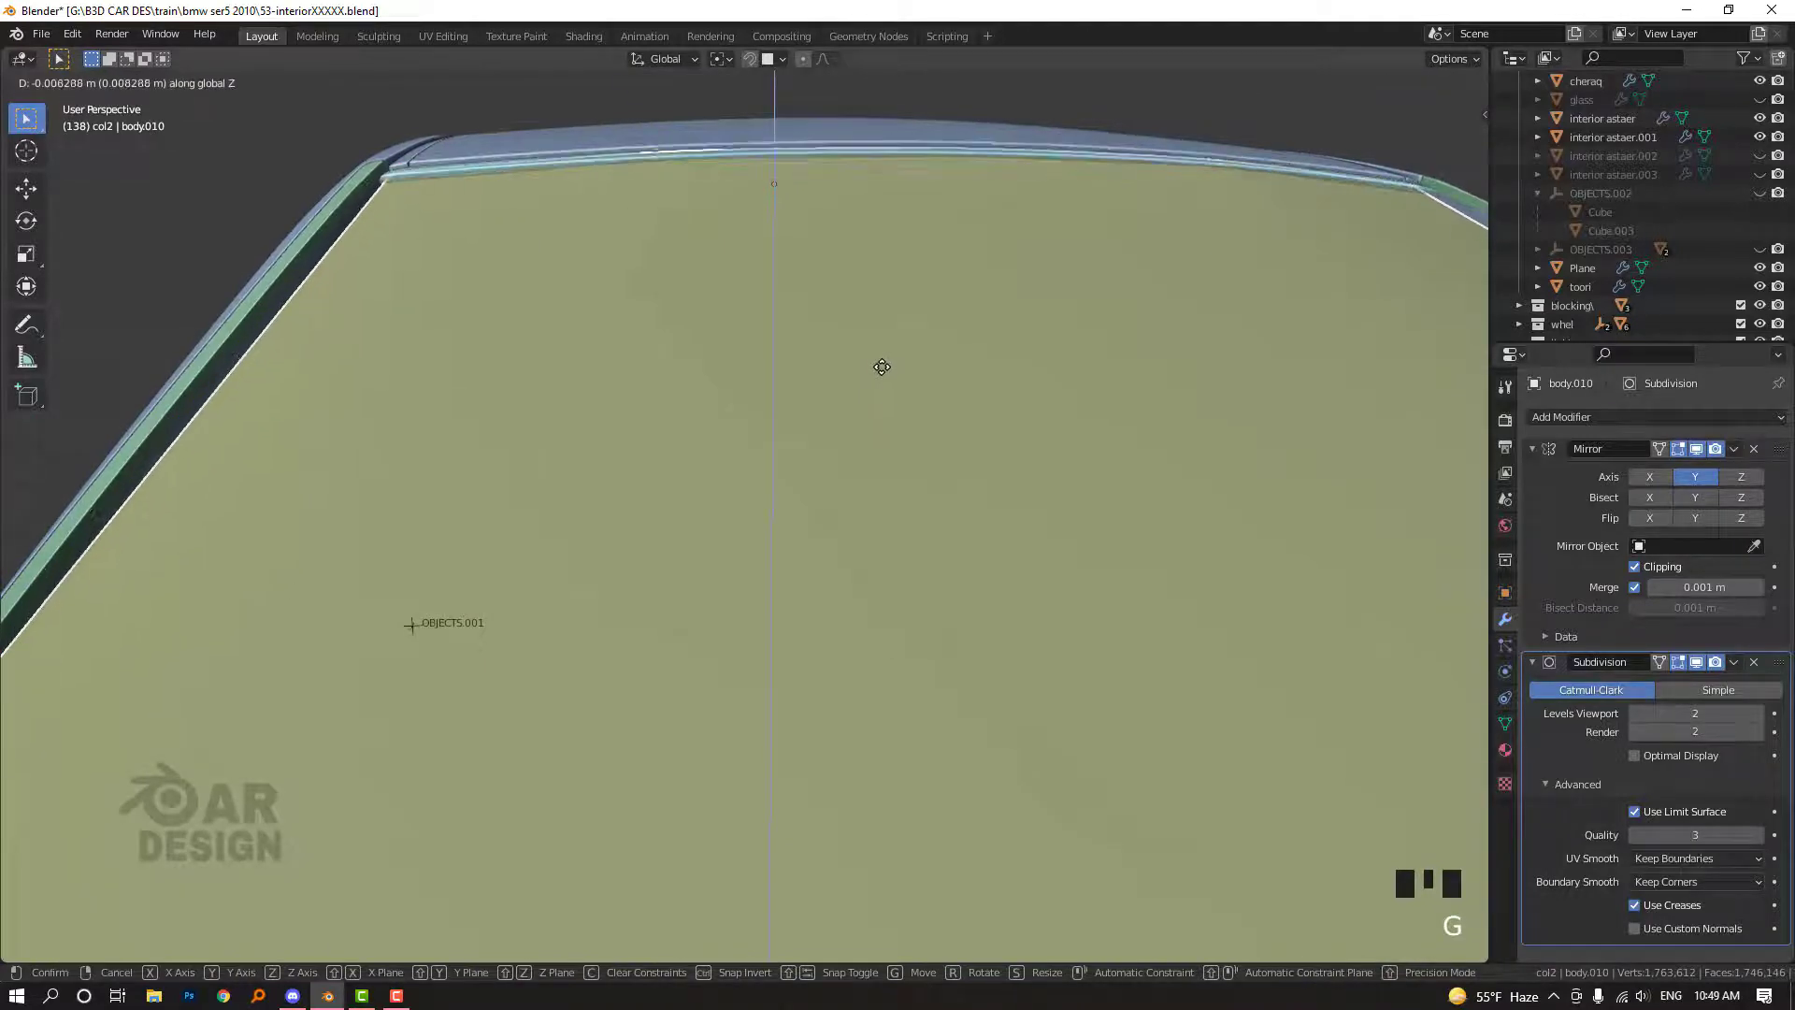
{"action": "left_click", "coordinate": [882, 366]}
Switch mesh editing to the trim strip between the roof and the windshield's top edge, with X-ray on
{"action": "key", "text": "Tab"}
{"action": "middle_click_drag", "start_coordinate": [882, 367], "coordinate": [1014, 533], "text": "shift"}
{"action": "scroll", "coordinate": [601, 323], "scroll_direction": "up", "scroll_amount": 2}
{"action": "left_click", "coordinate": [559, 250]}
{"action": "key", "text": "alt+z"}
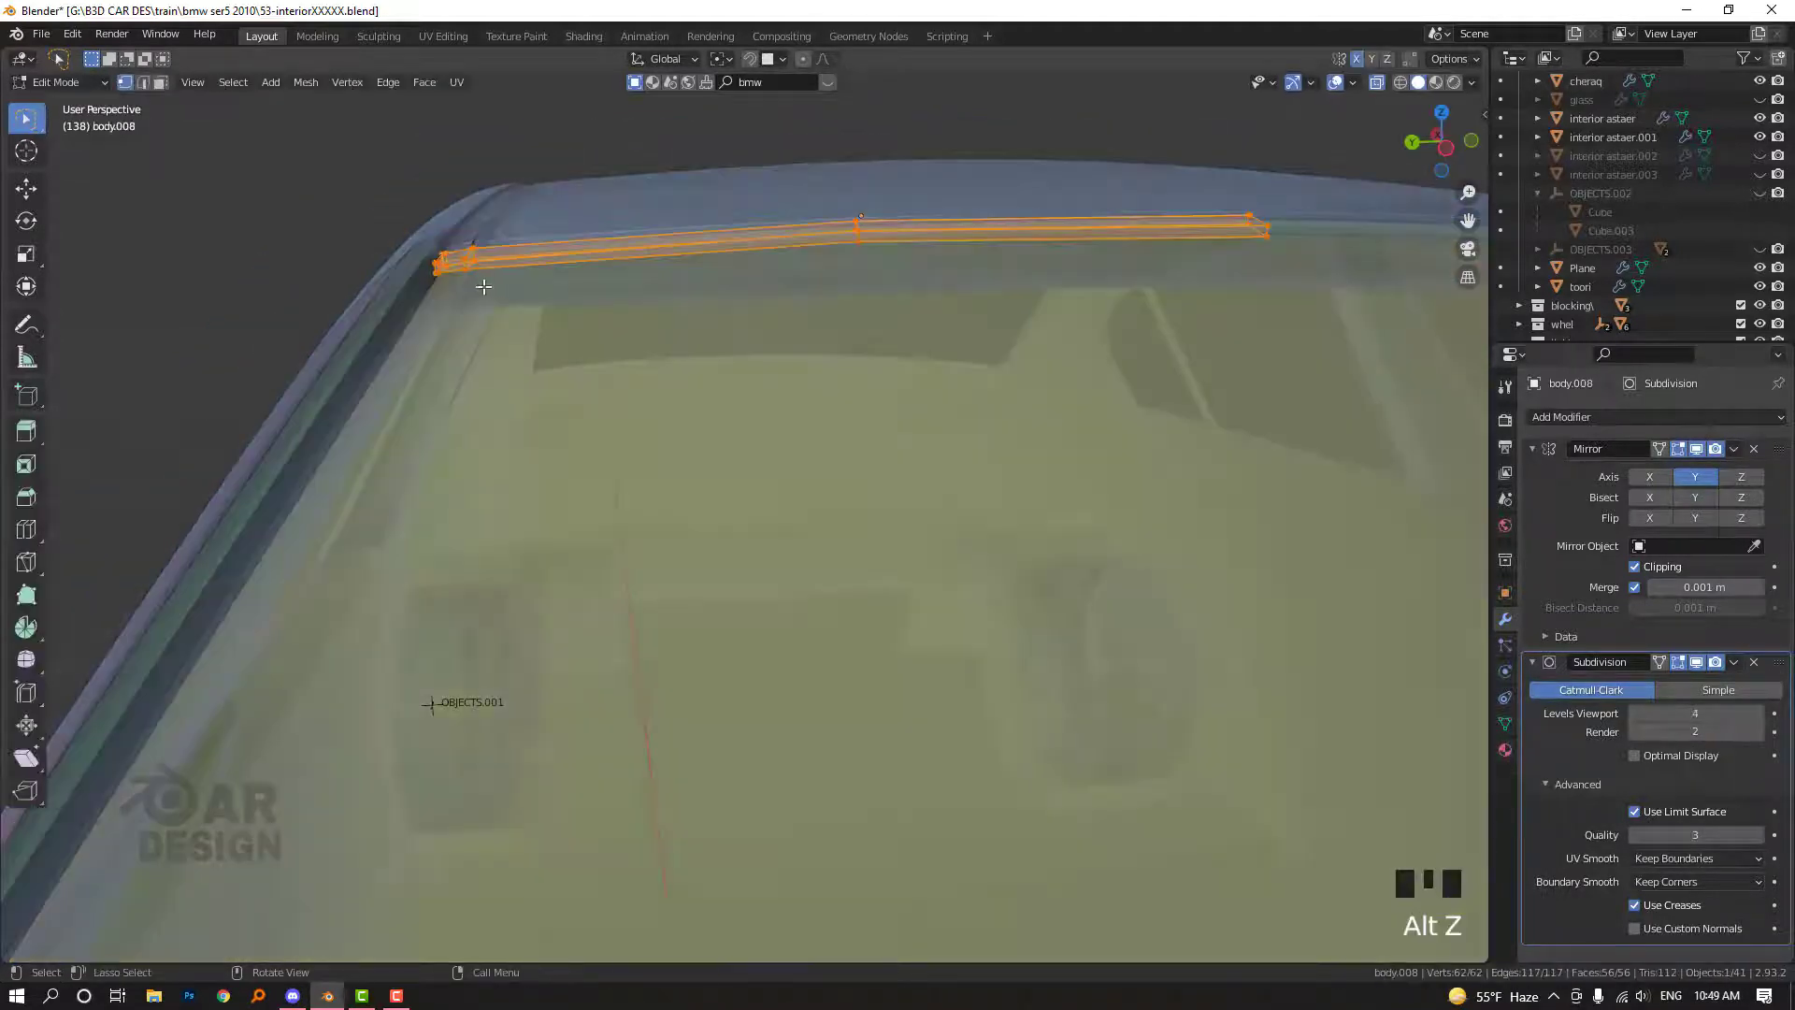
Try to dissolve edges of the roof trim strip near its outer corner and undo the dissolve
{"action": "left_click", "coordinate": [484, 283]}
{"action": "key", "text": "ctrl+x"}
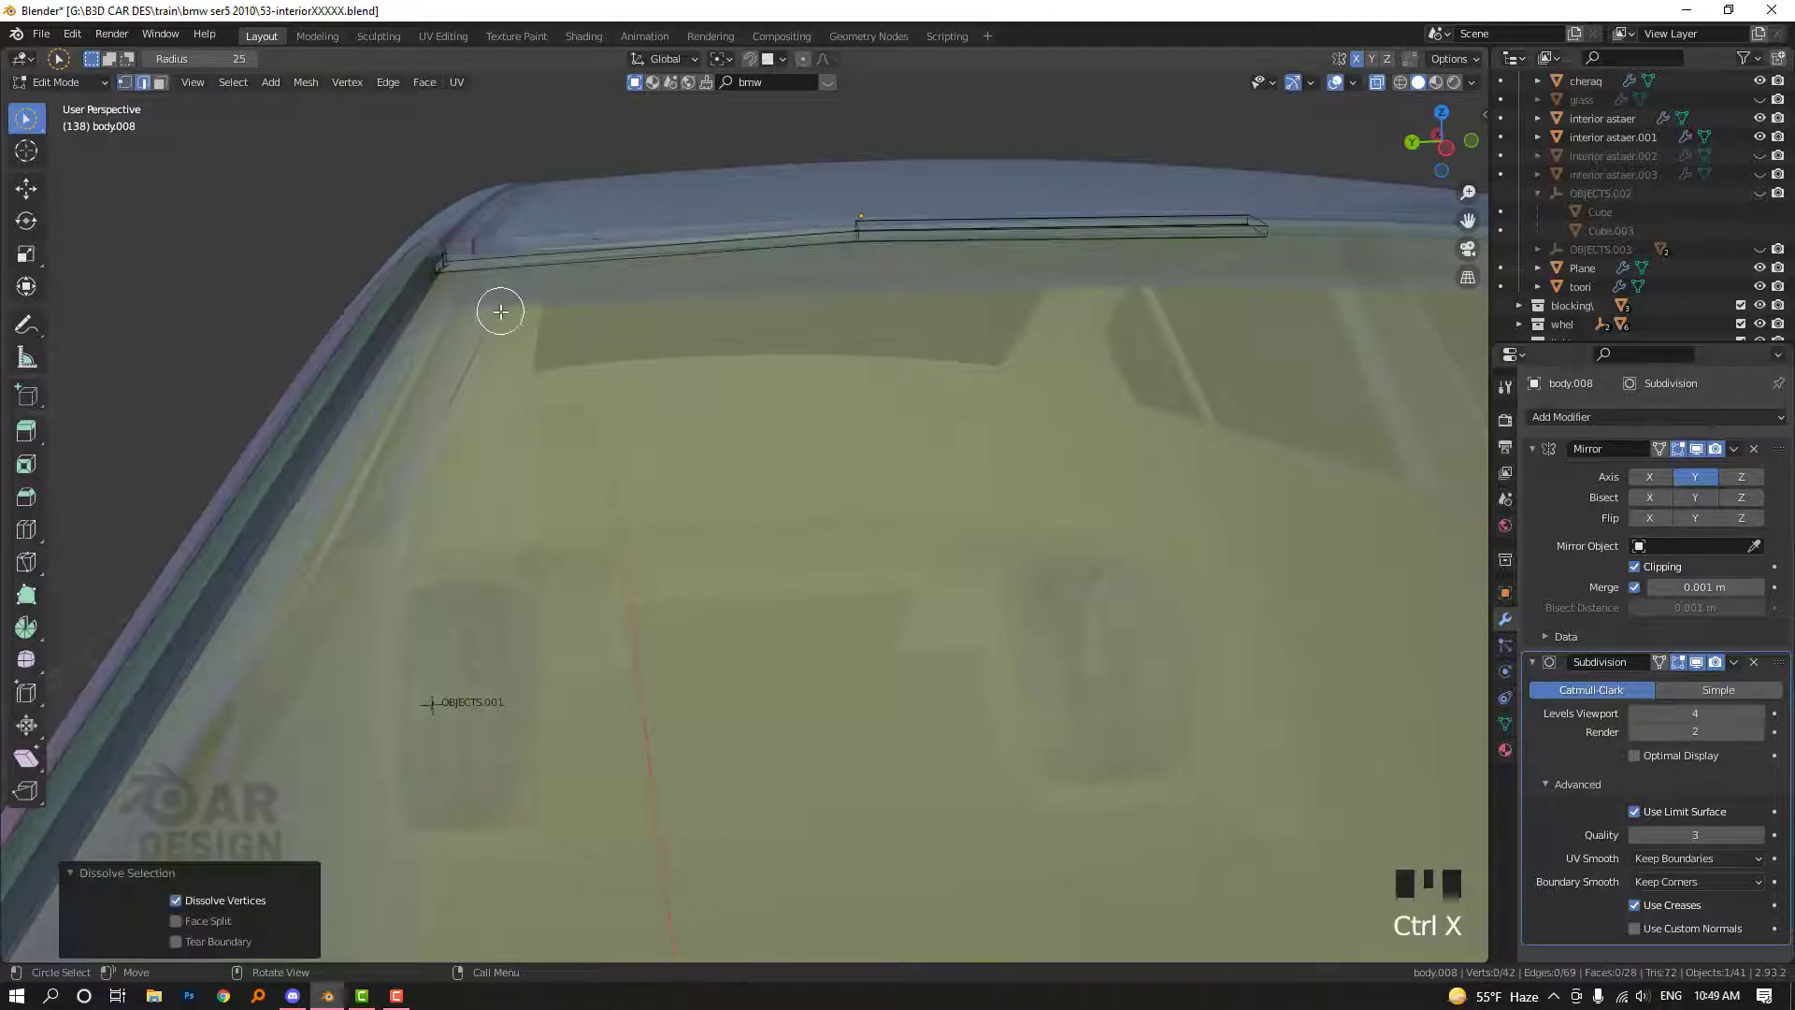
{"action": "key", "text": "alt+z"}
{"action": "middle_click_drag", "start_coordinate": [501, 308], "coordinate": [570, 333]}
{"action": "key", "text": "ctrl+z"}
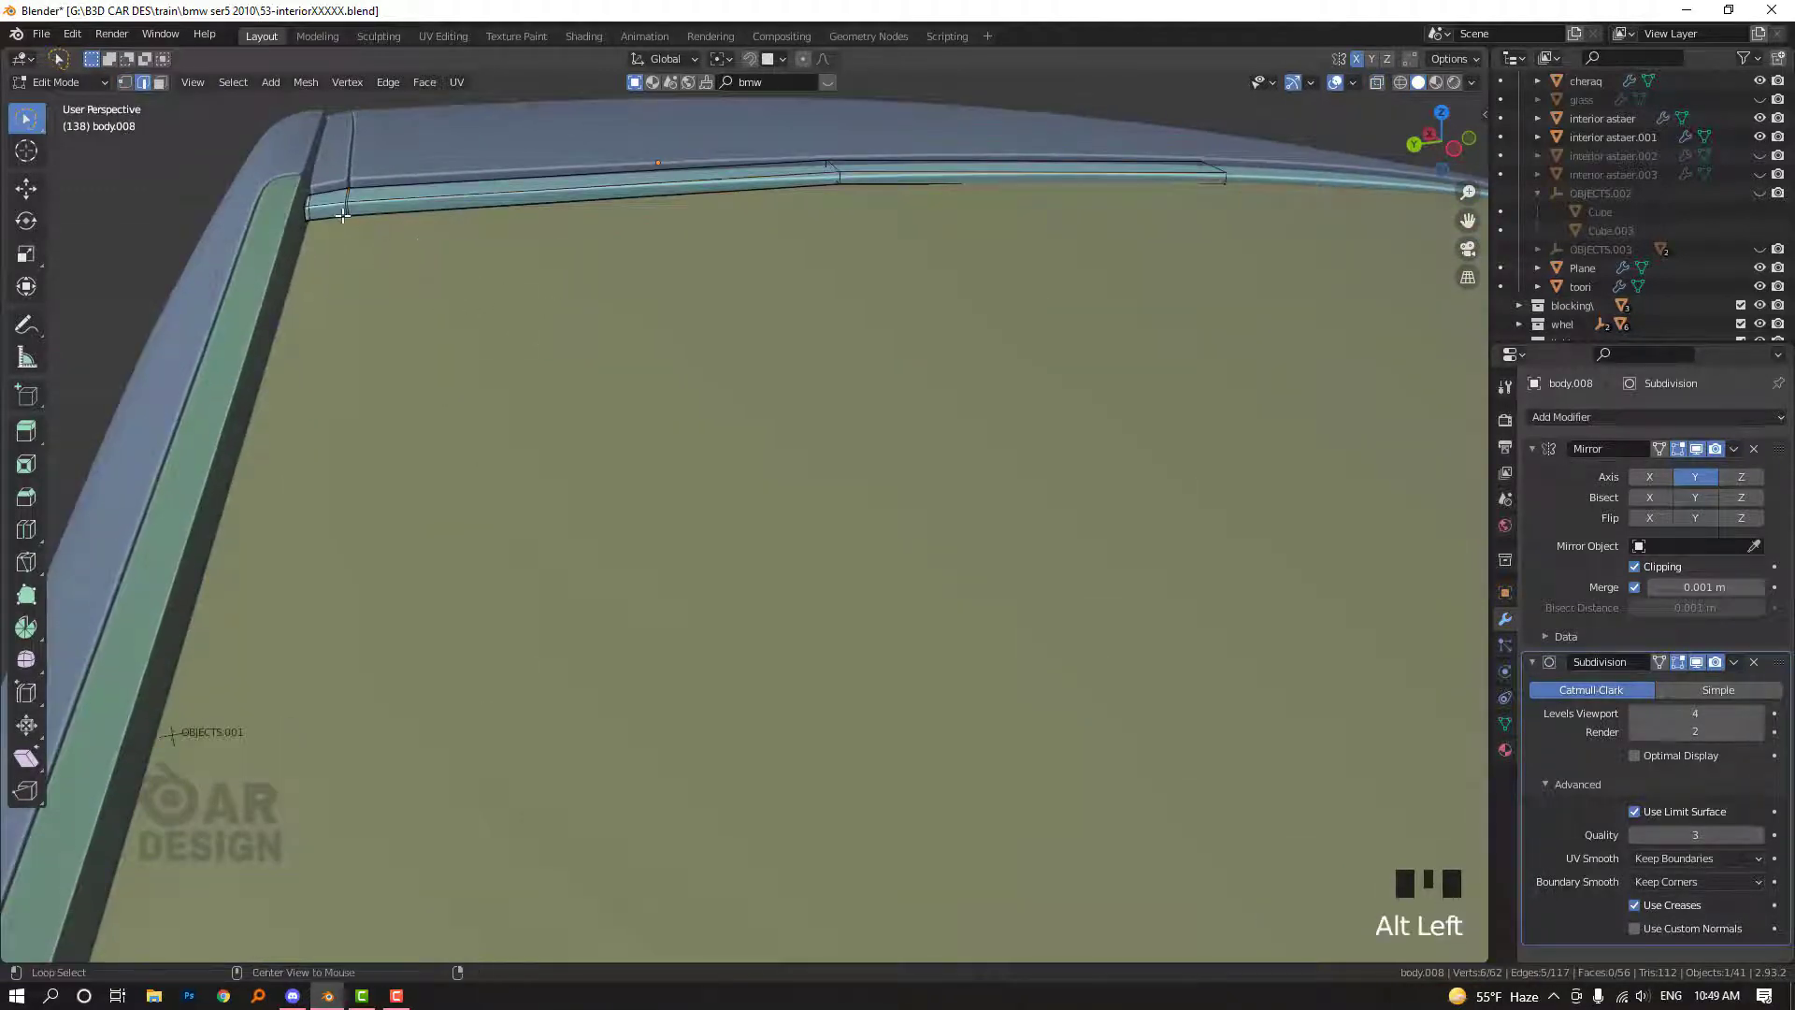
Dissolve the selected edges of the roof trim strip and add a new loop cut close to its outer end
{"action": "key", "text": "ctrl+x"}
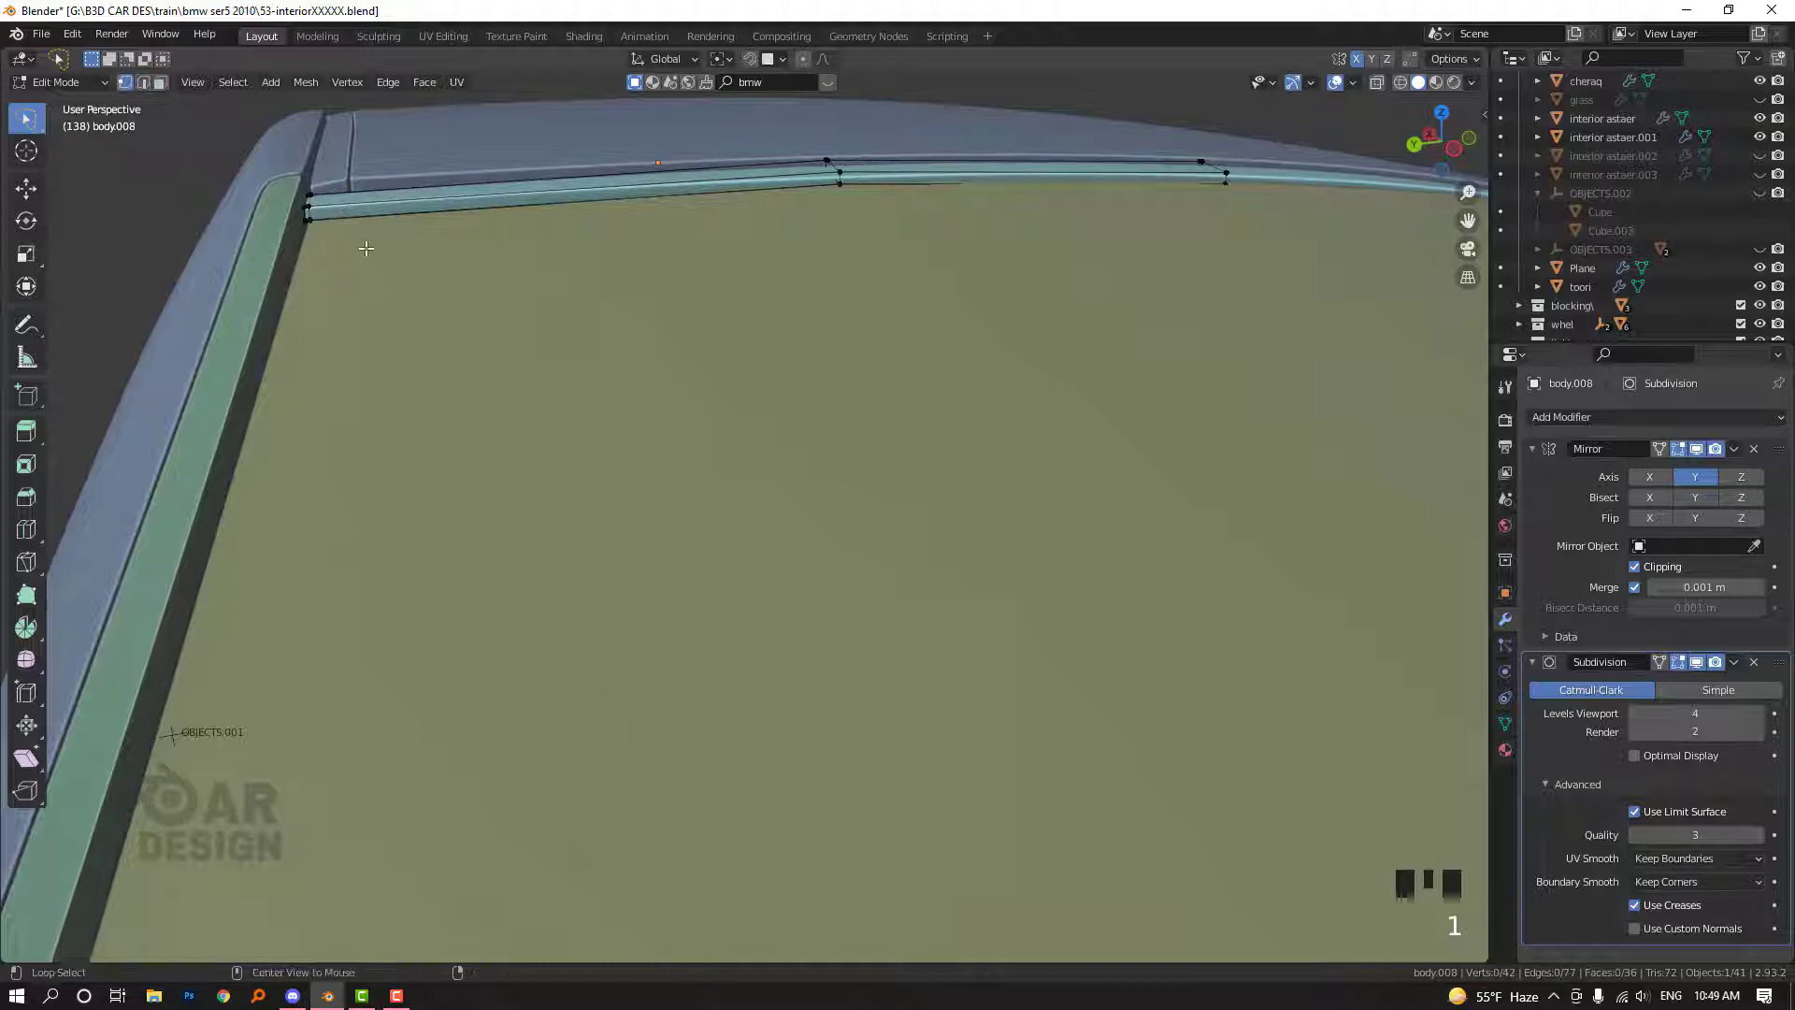
{"action": "key", "text": "alt+z"}
{"action": "key", "text": "ctrl+r"}
{"action": "left_click", "coordinate": [375, 213]}
{"action": "left_click", "coordinate": [165, 272]}
Slide the trim strip's new edge loop along the strip, raise it slightly along Z, and return to Object Mode
{"action": "key", "text": "alt+z"}
{"action": "key", "text": "g"}
{"action": "key", "text": "g"}
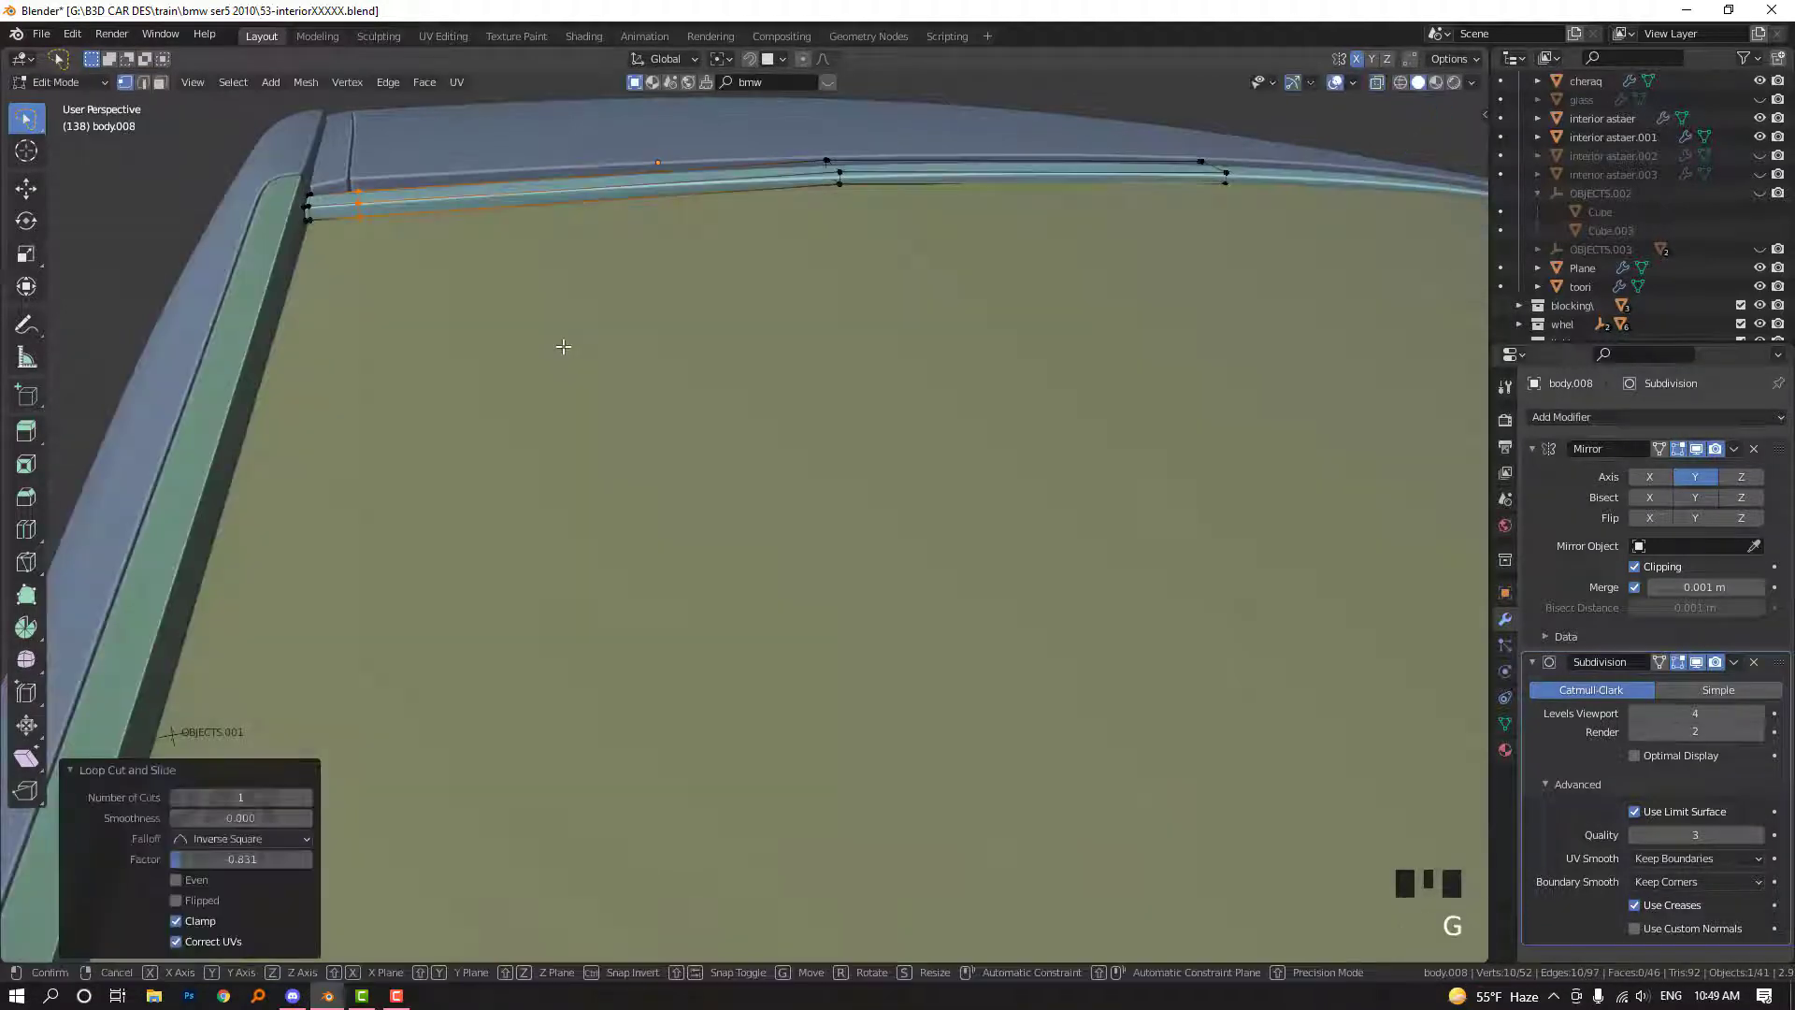
{"action": "left_click", "coordinate": [537, 351]}
{"action": "key", "text": "g"}
{"action": "key", "text": "z"}
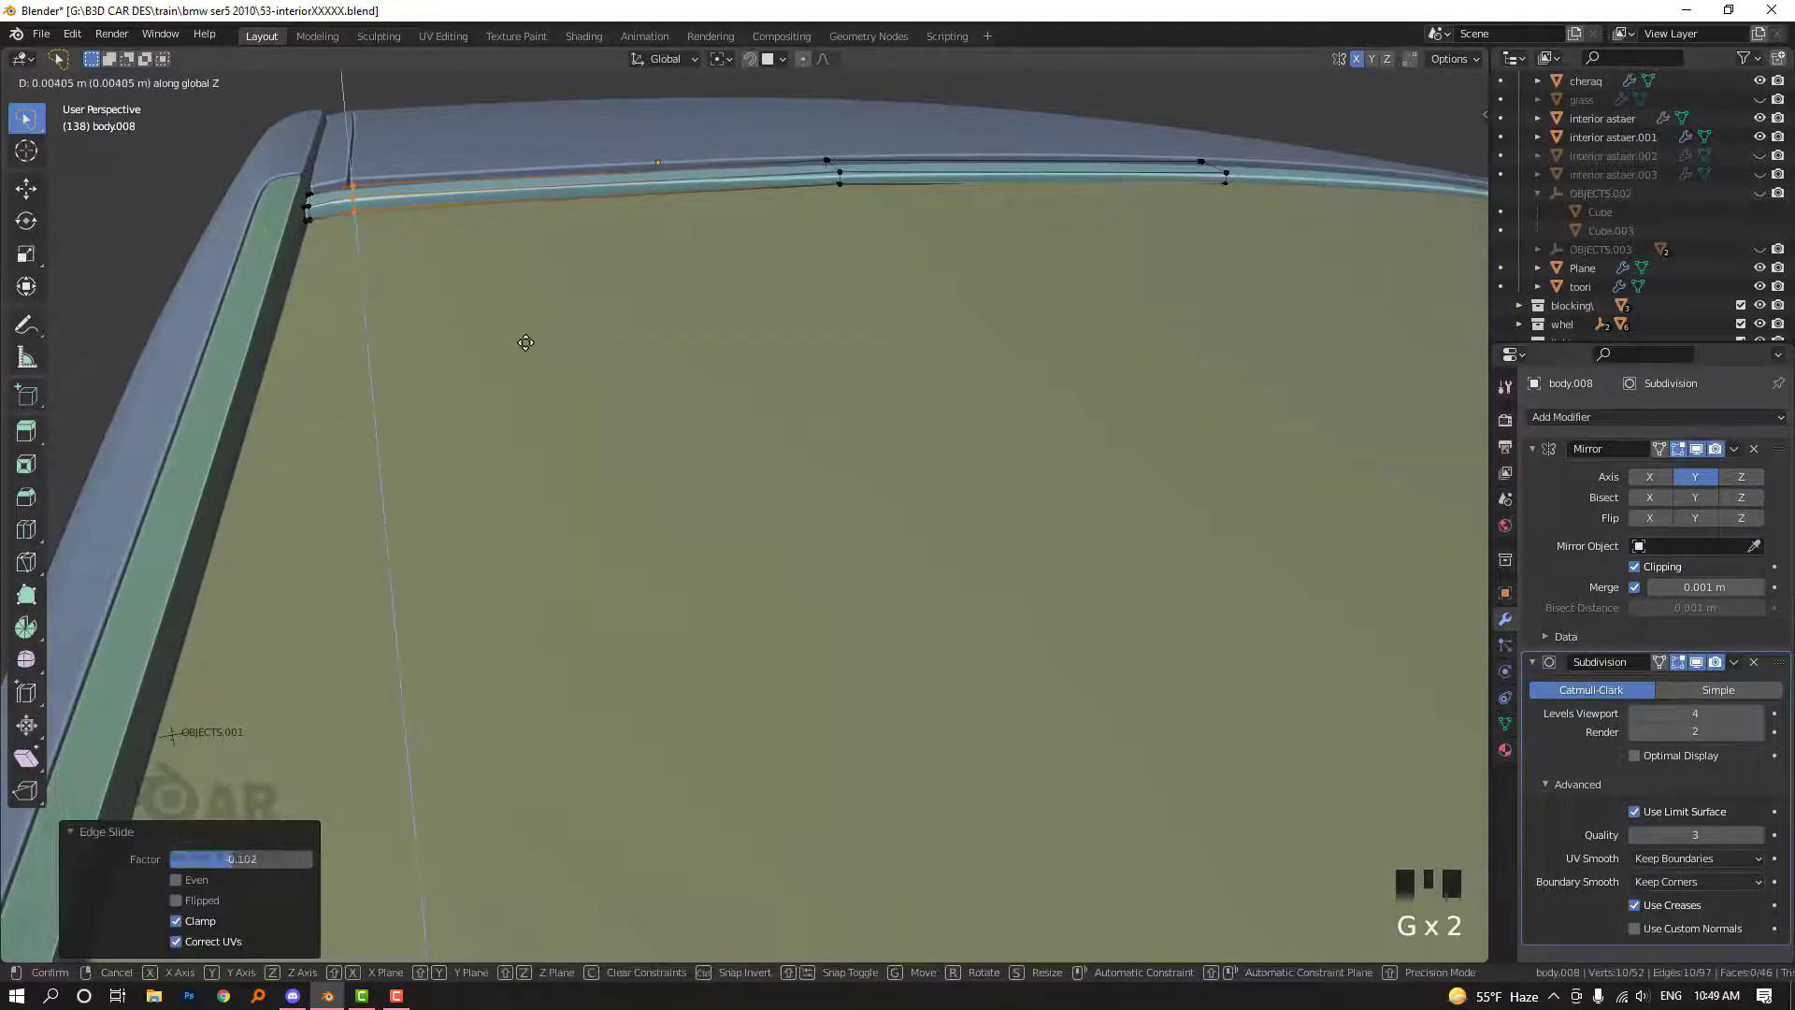
{"action": "left_click", "coordinate": [535, 351]}
{"action": "key", "text": "Tab"}
Select the windshield glass and open its mesh for editing
{"action": "scroll", "coordinate": [551, 376], "scroll_direction": "down", "scroll_amount": 5}
{"action": "middle_click_drag", "start_coordinate": [551, 376], "coordinate": [1155, 412]}
{"action": "left_click", "coordinate": [339, 390]}
{"action": "scroll", "coordinate": [402, 449], "scroll_direction": "down", "scroll_amount": 4, "text": "shift"}
{"action": "key", "text": "Tab"}
{"action": "scroll", "coordinate": [1113, 587], "scroll_direction": "down", "scroll_amount": 2}
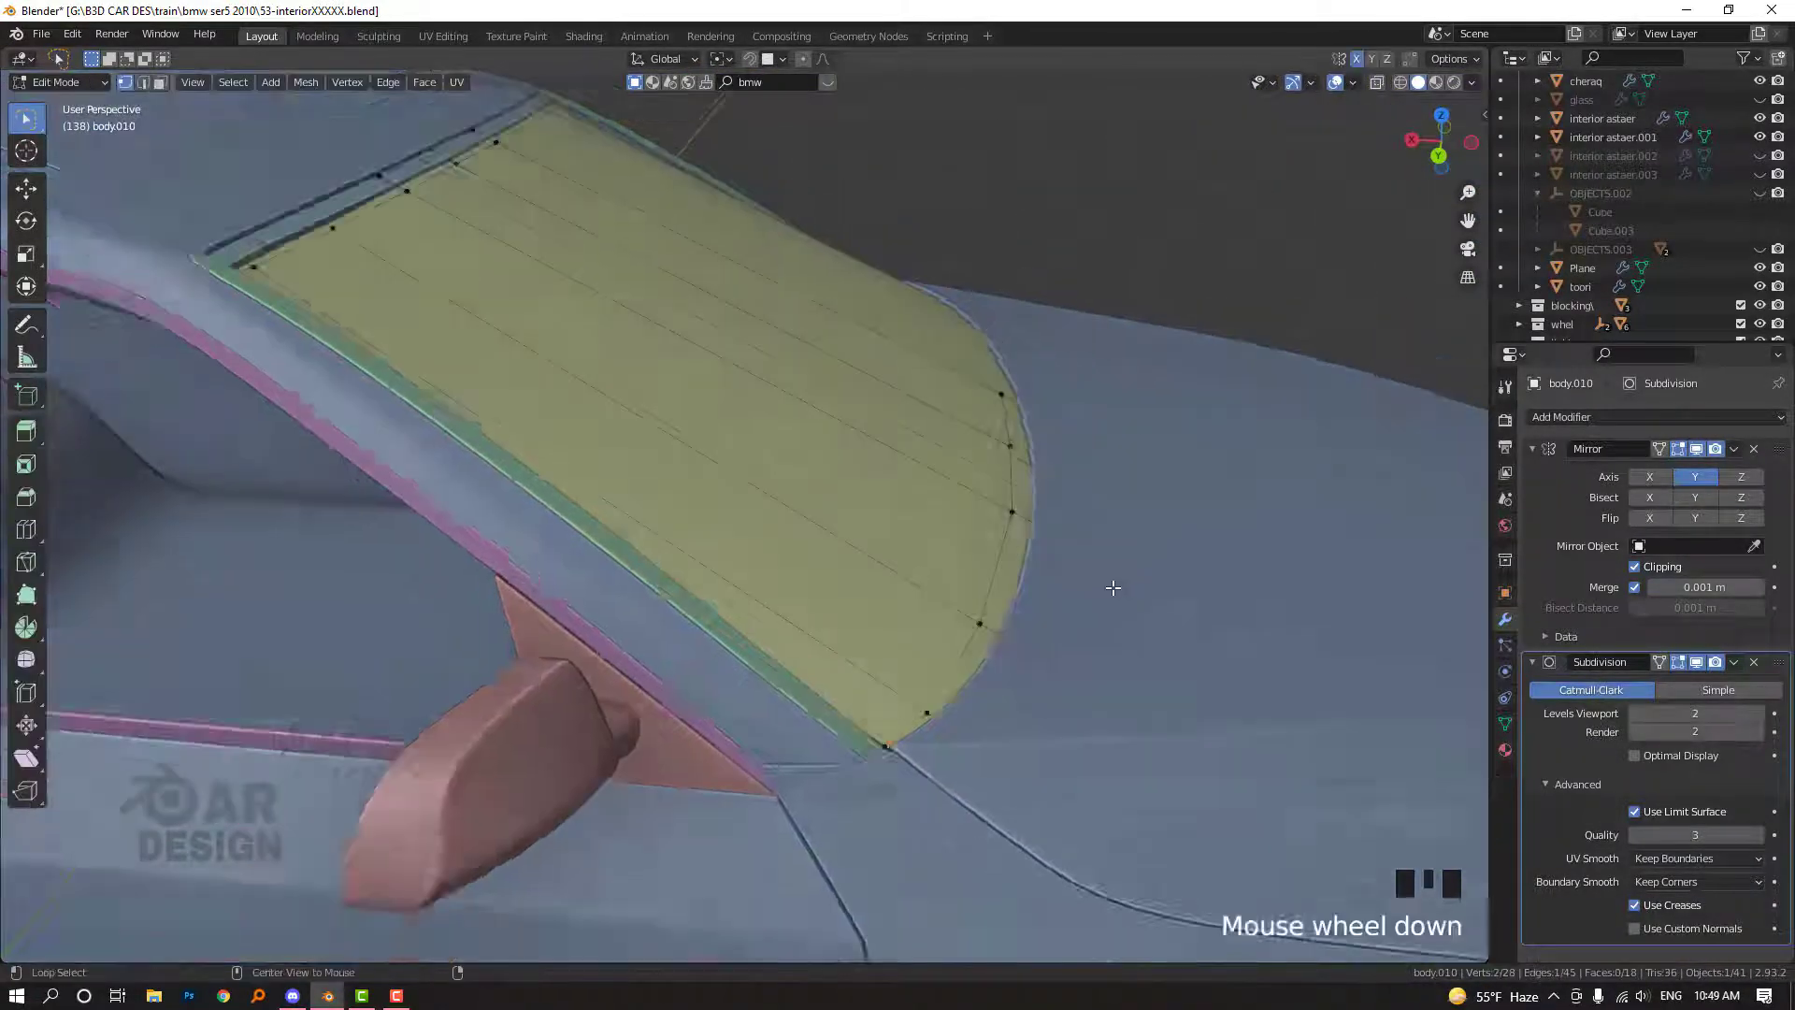
Move the vertices along the windshield glass's lower edge down about 0.03 m along Z and return to Object Mode
{"action": "scroll", "coordinate": [1112, 587], "scroll_direction": "down", "scroll_amount": 1, "text": "alt"}
{"action": "middle_click_drag", "start_coordinate": [1112, 587], "coordinate": [1140, 544]}
{"action": "key", "text": "alt+z"}
{"action": "key", "text": "w"}
{"action": "left_click_drag", "start_coordinate": [984, 635], "coordinate": [1015, 613]}
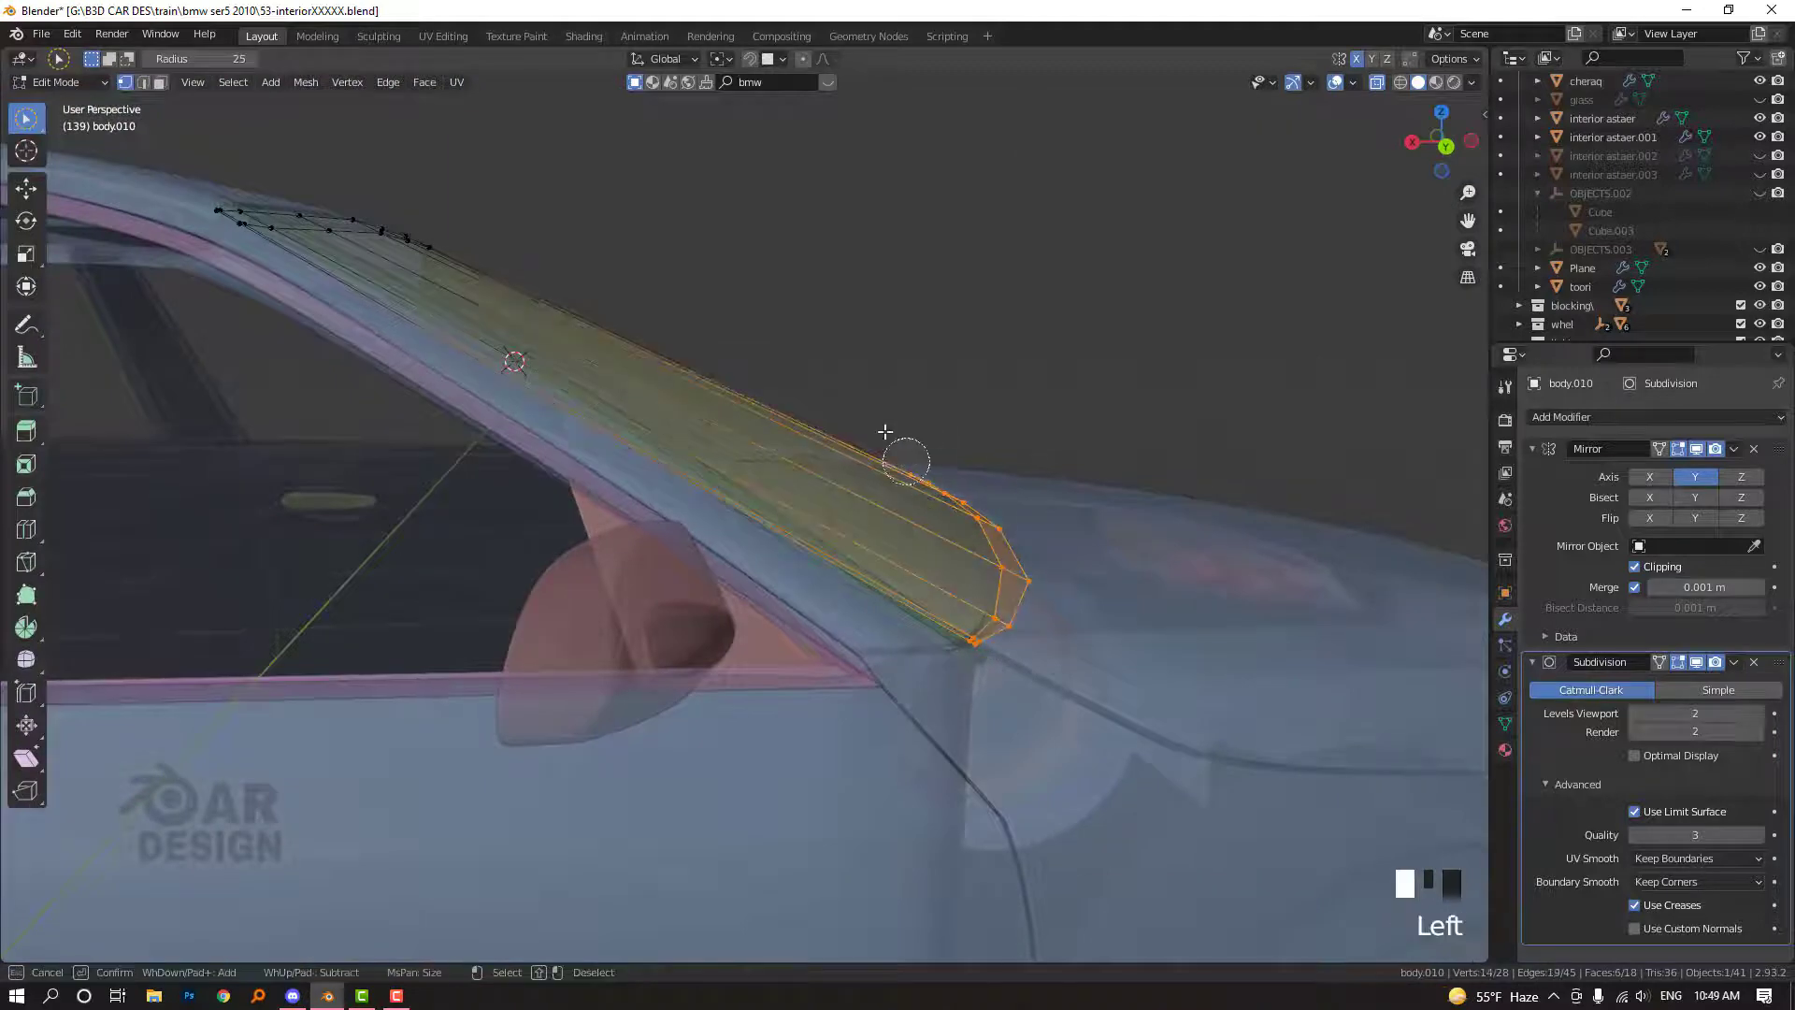
{"action": "key", "text": "alt+z"}
{"action": "scroll", "coordinate": [1001, 570], "scroll_direction": "up", "scroll_amount": 2}
{"action": "key", "text": "g"}
{"action": "key", "text": "z"}
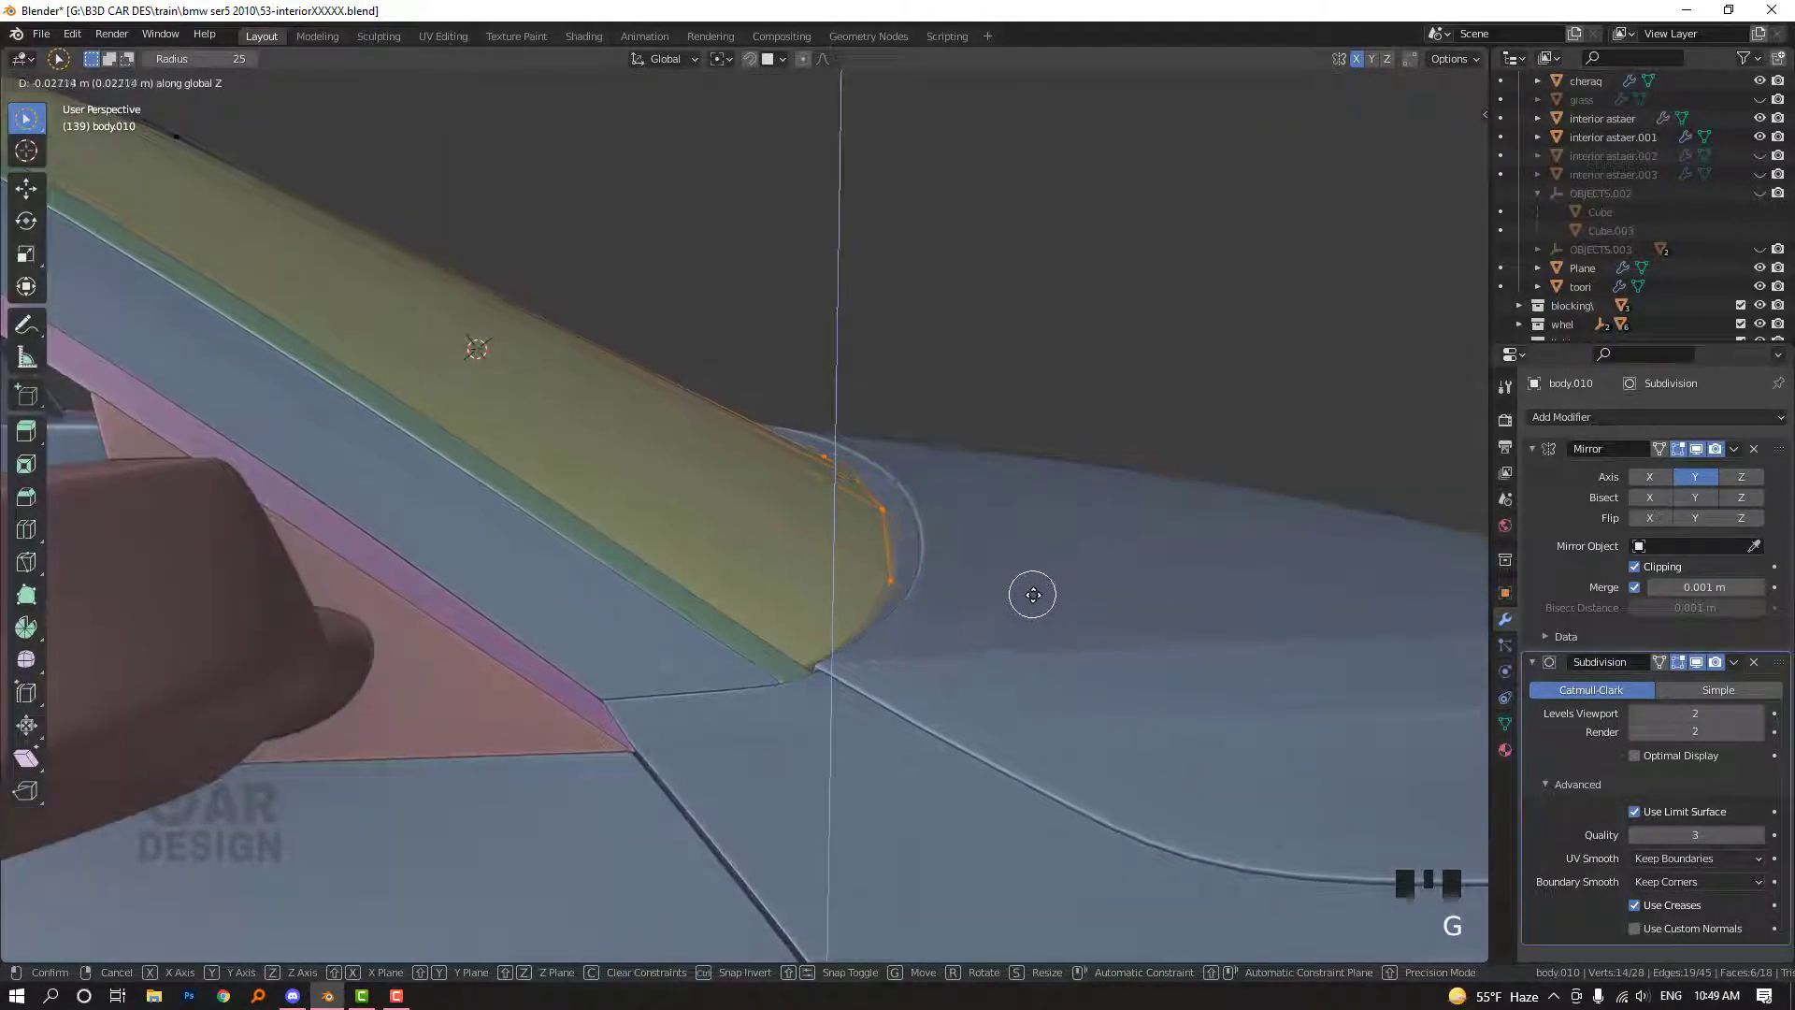
{"action": "left_click", "coordinate": [1020, 606]}
{"action": "middle_click_drag", "start_coordinate": [1020, 606], "coordinate": [929, 653]}
{"action": "key", "text": "Tab"}
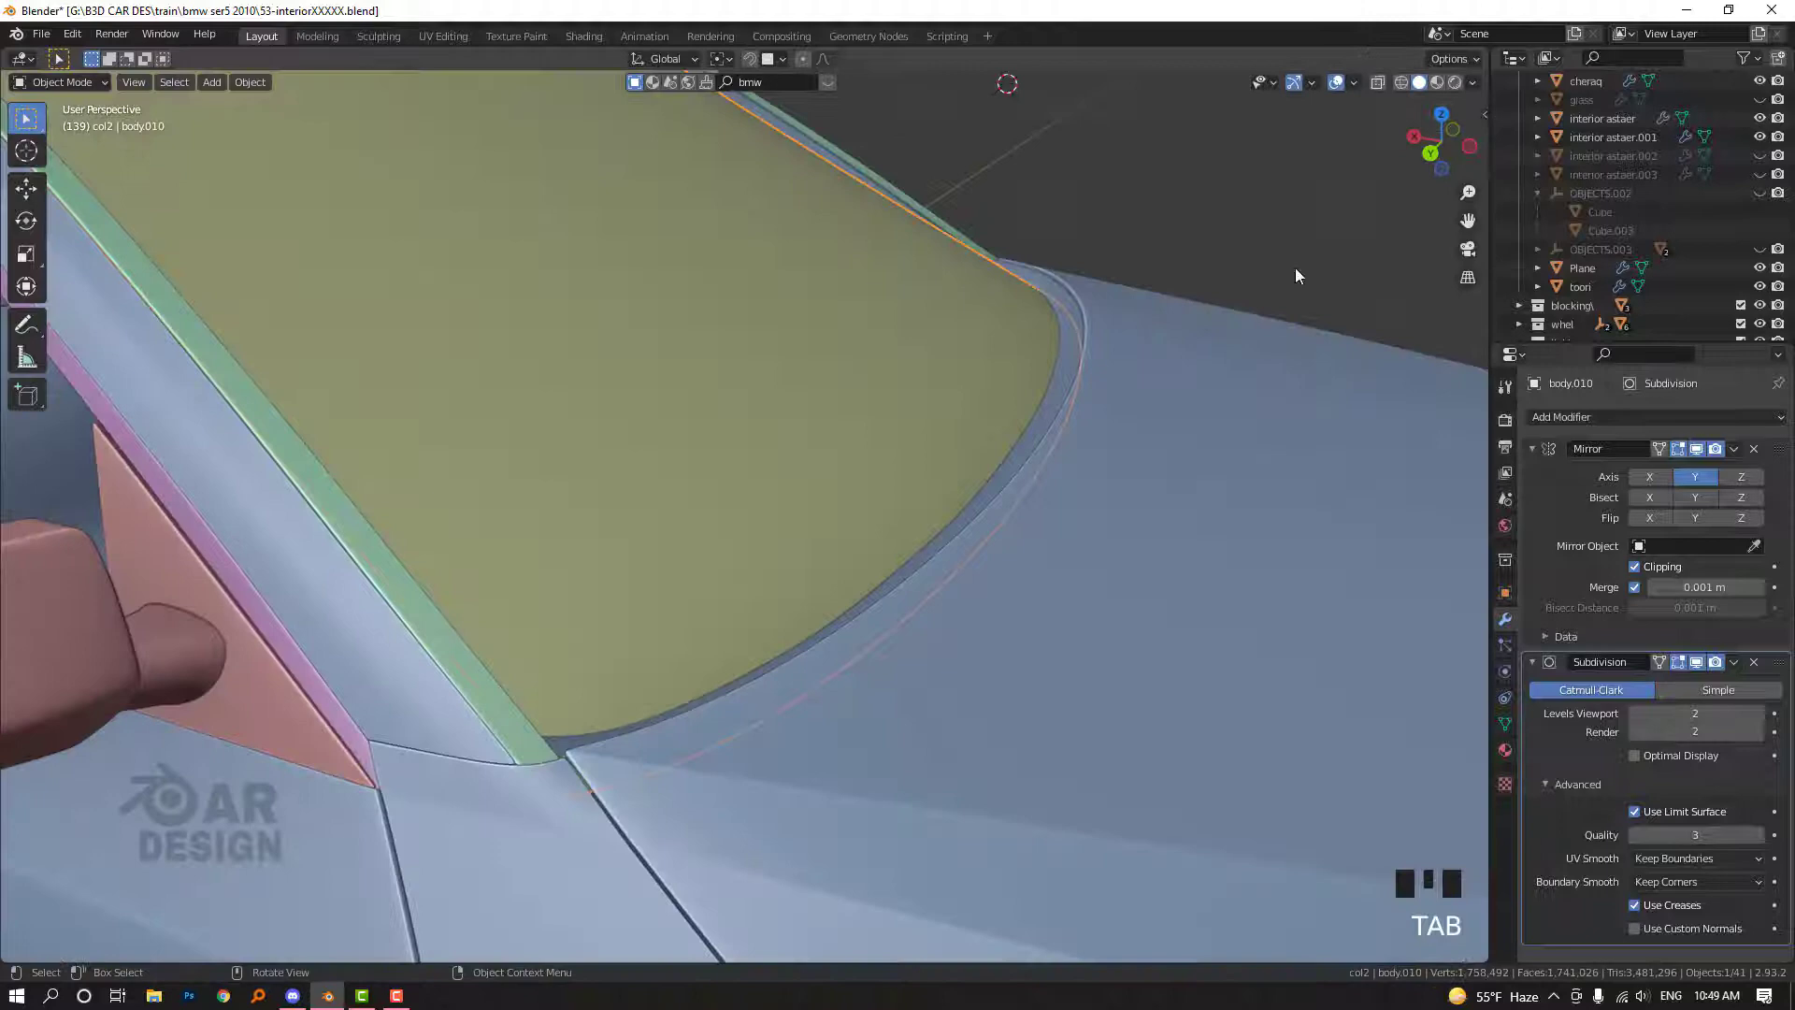
Unhide all hidden objects and hide the old glass object covering the new windshield
{"action": "key", "text": "alt+h"}
{"action": "left_click", "coordinate": [993, 356]}
{"action": "left_click", "coordinate": [951, 347]}
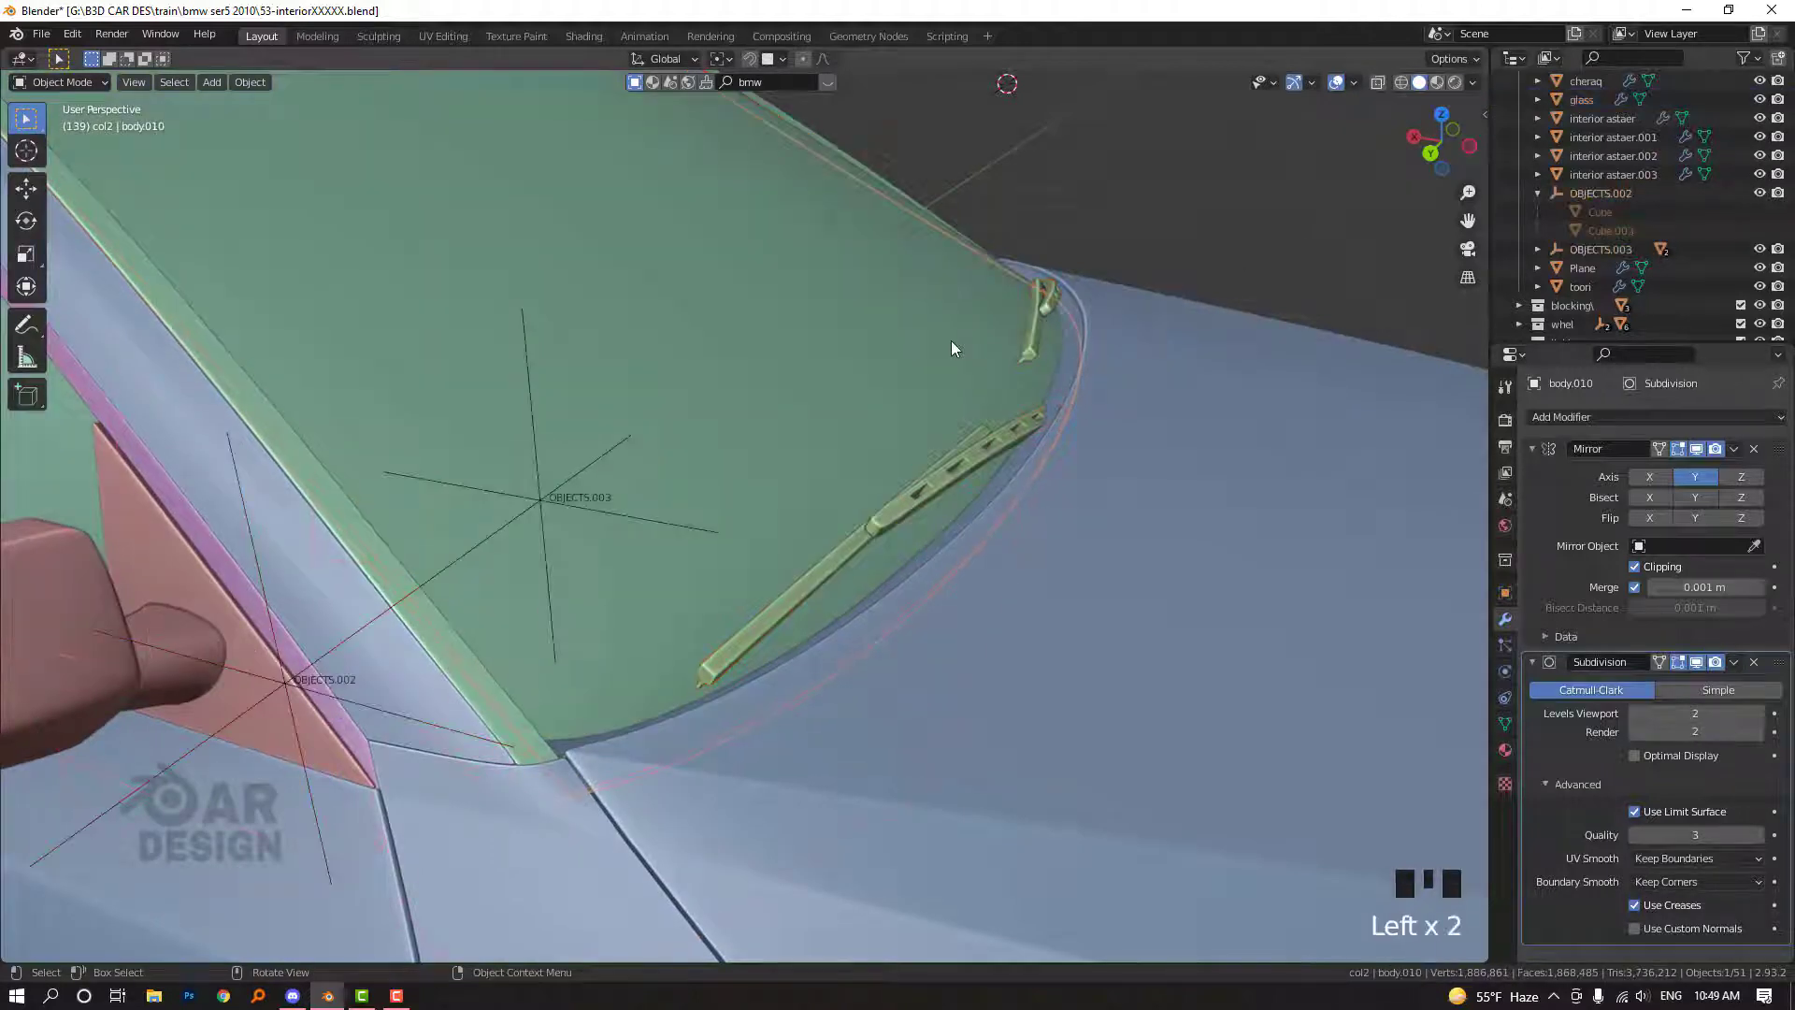
{"action": "left_click", "coordinate": [951, 348]}
{"action": "left_click", "coordinate": [952, 339]}
{"action": "key", "text": "h"}
{"action": "left_click", "coordinate": [976, 424]}
Try to move two vertices at the windshield glass's upper pillar-side corner and return to Object Mode
{"action": "middle_click_drag", "start_coordinate": [1019, 406], "coordinate": [812, 494]}
{"action": "scroll", "coordinate": [811, 494], "scroll_direction": "down", "scroll_amount": 3}
{"action": "middle_click_drag", "start_coordinate": [810, 561], "coordinate": [690, 690]}
{"action": "left_click", "coordinate": [935, 439]}
{"action": "key", "text": "Tab"}
{"action": "key", "text": "alt+z"}
{"action": "key", "text": "c"}
{"action": "left_click", "coordinate": [548, 597]}
{"action": "key", "text": "alt+z"}
{"action": "scroll", "coordinate": [661, 549], "scroll_direction": "down", "scroll_amount": 1}
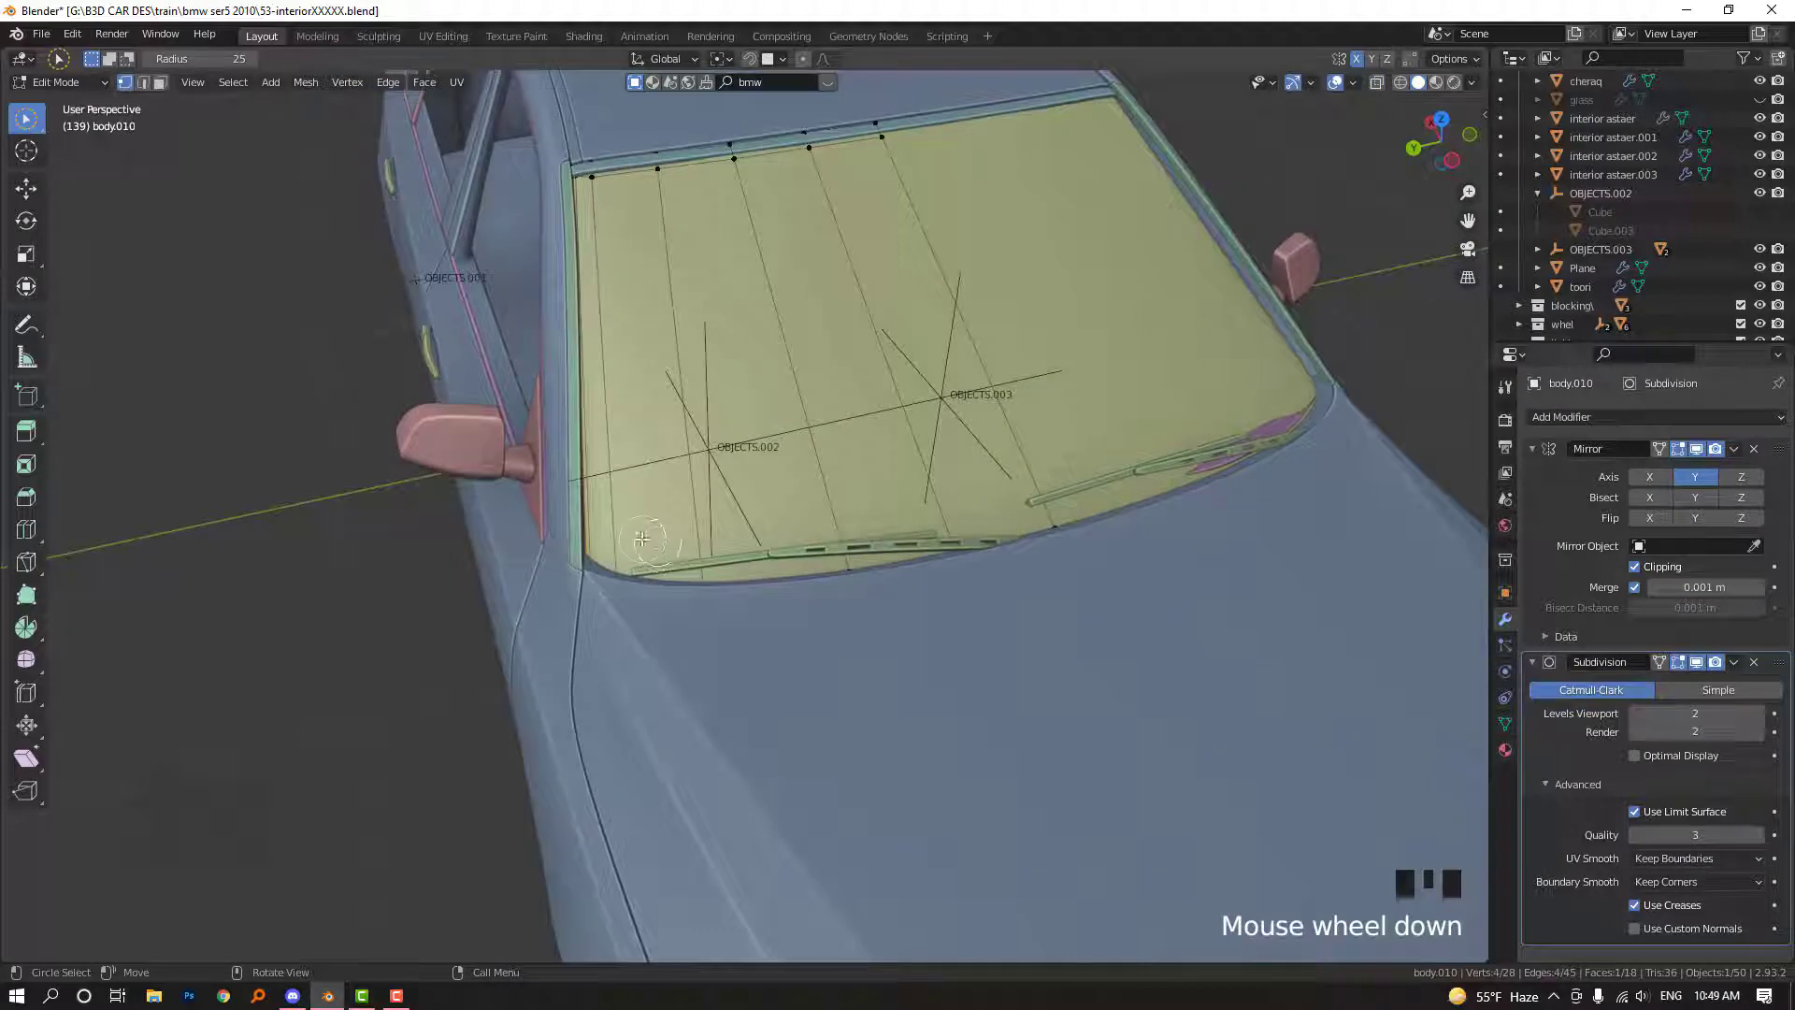
{"action": "right_click", "coordinate": [620, 261]}
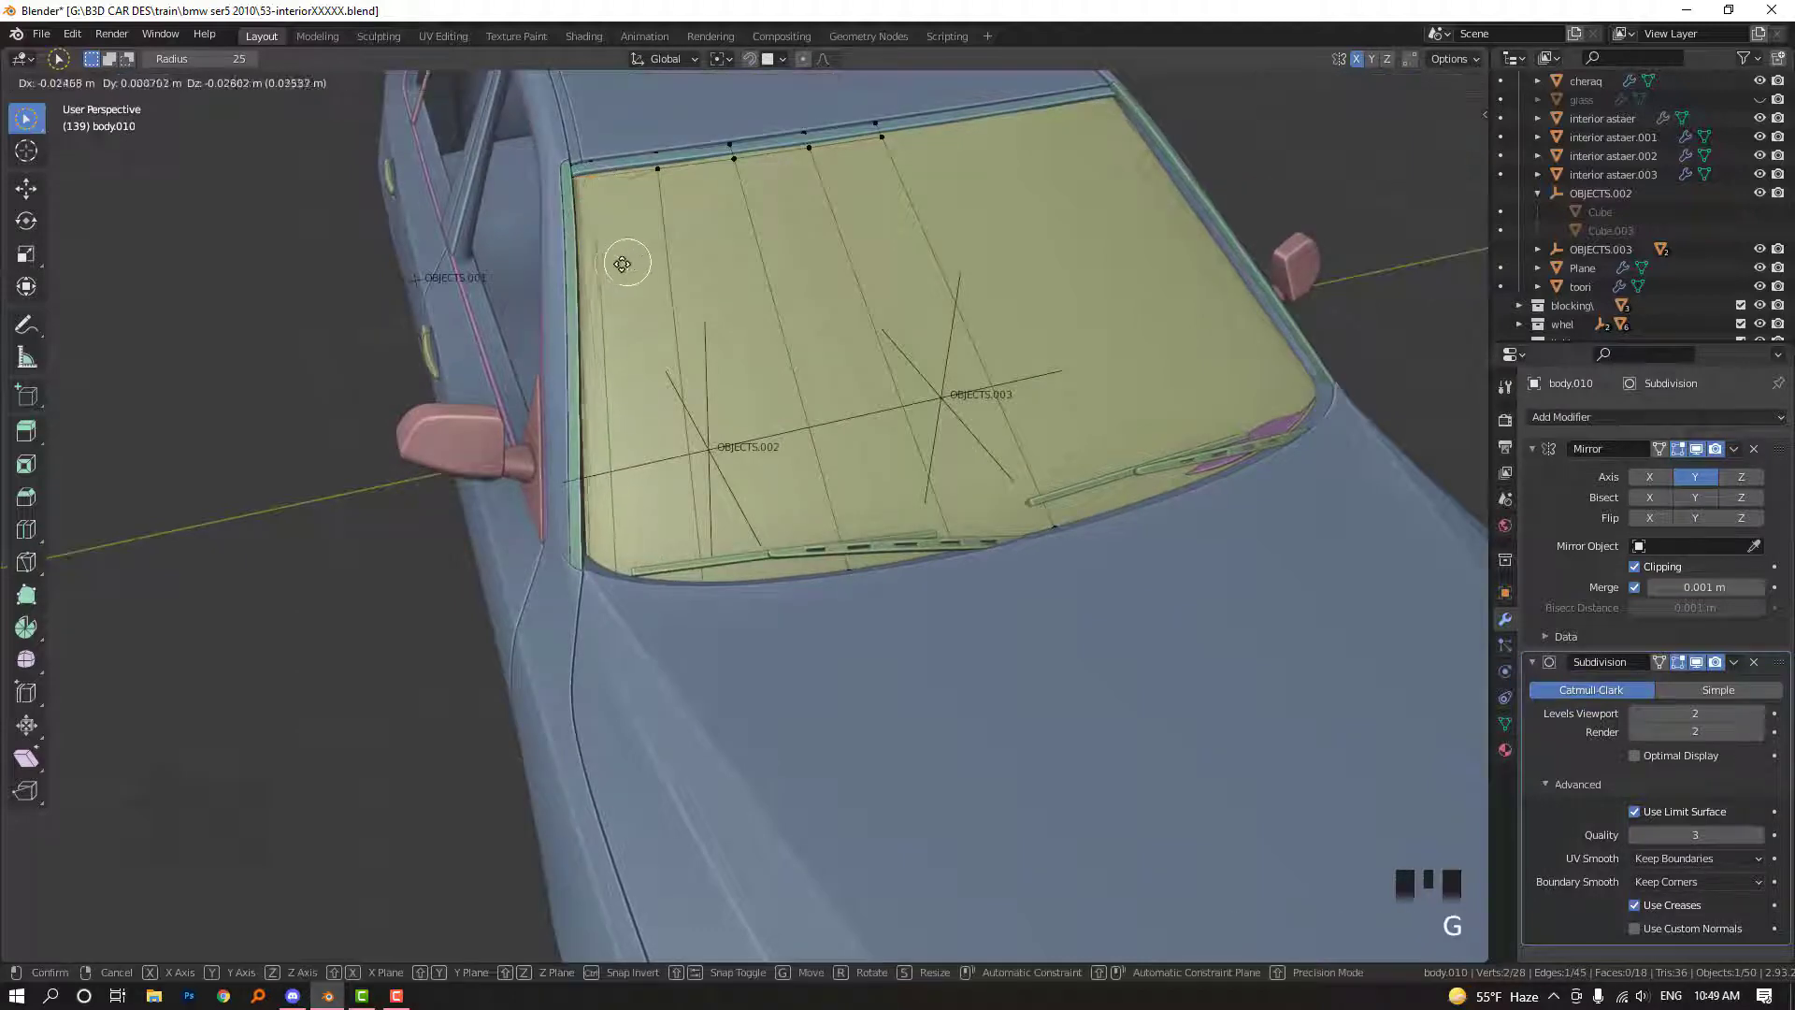
{"action": "key", "text": "Tab"}
{"action": "middle_click_drag", "start_coordinate": [862, 388], "coordinate": [948, 330]}
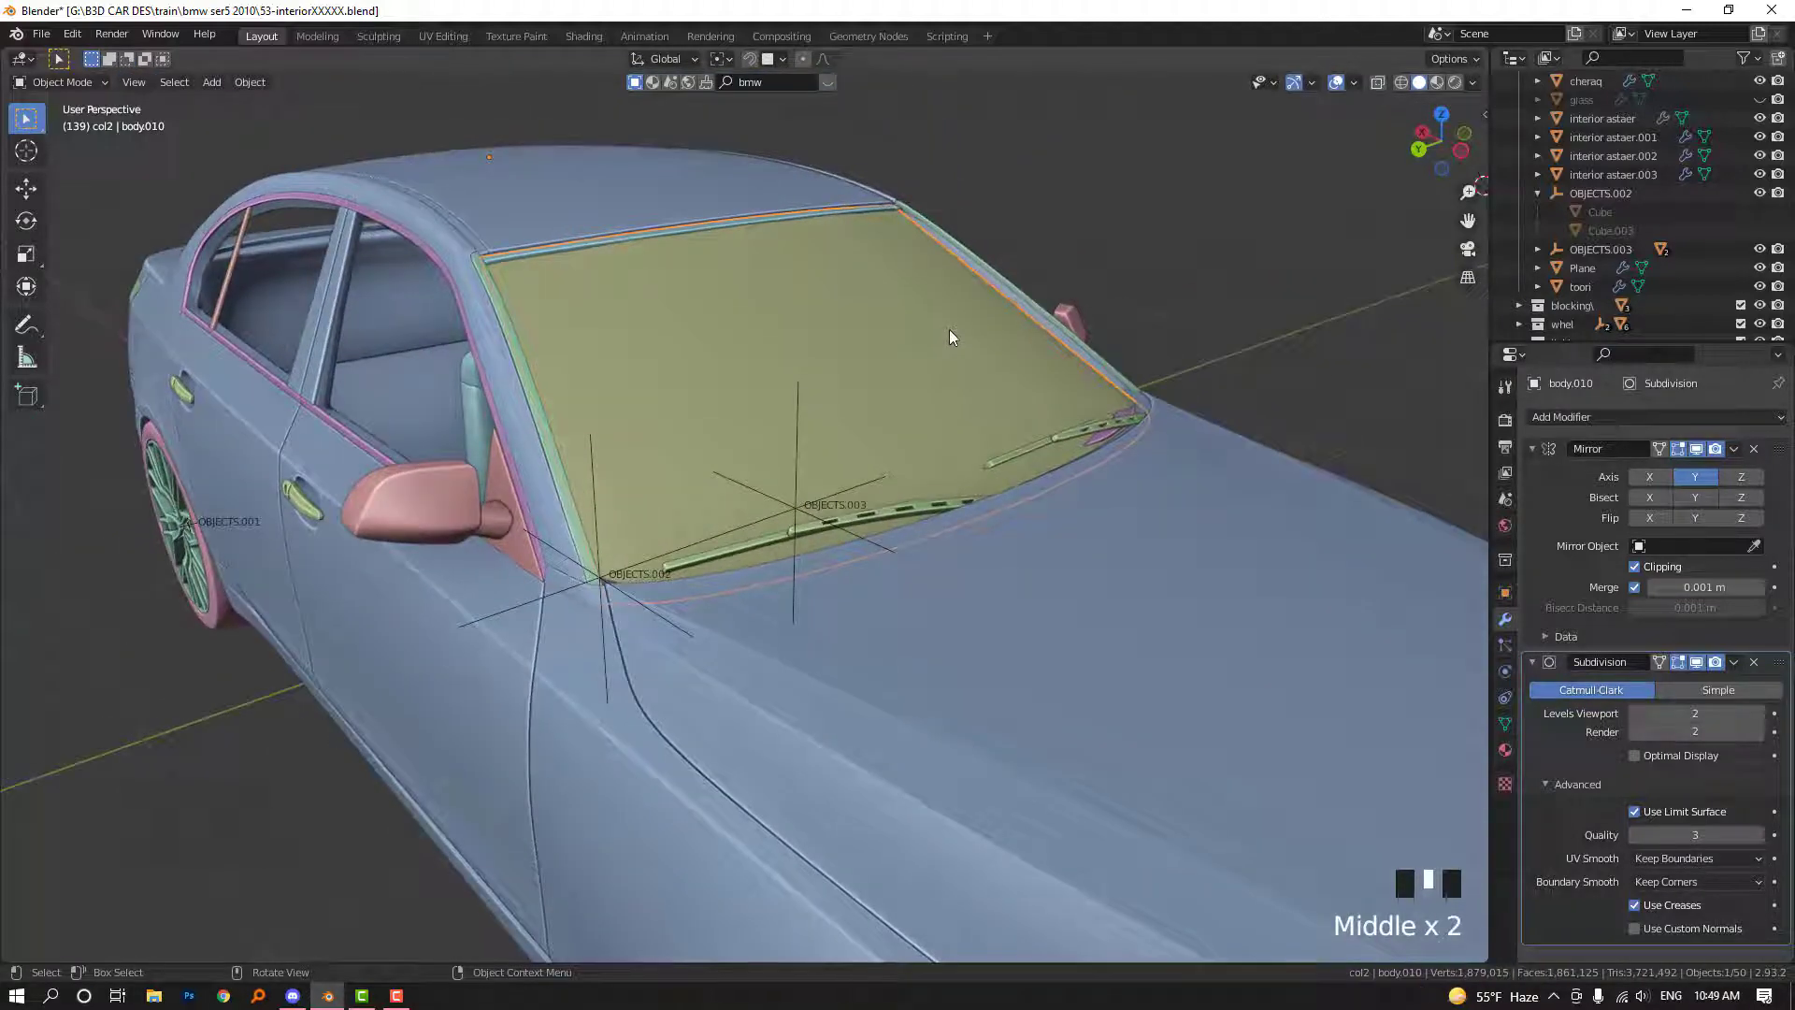